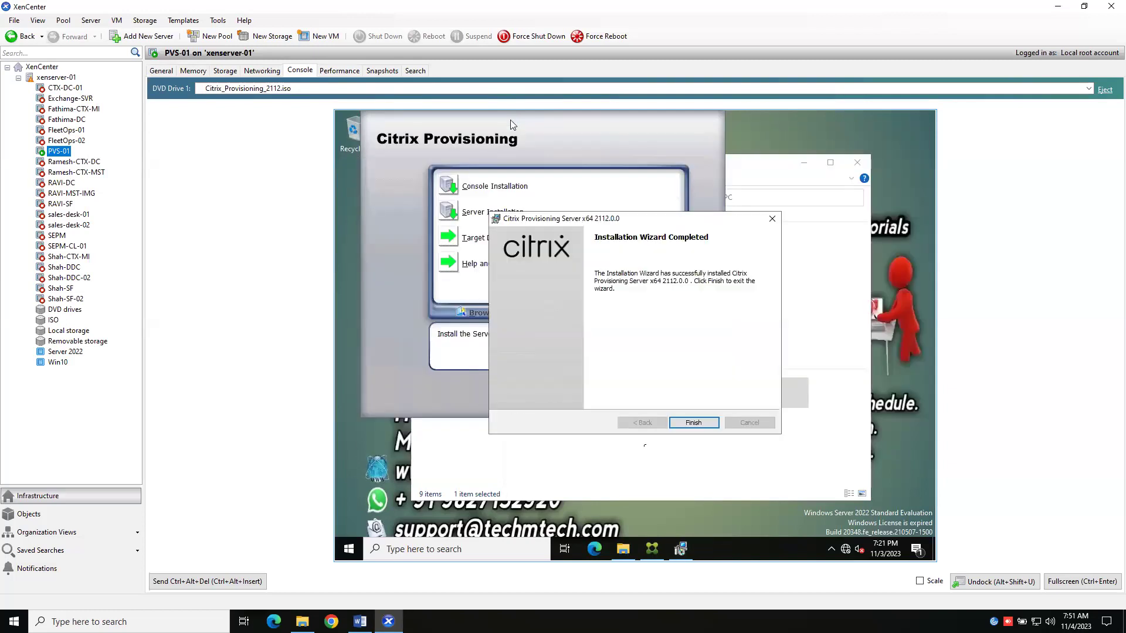
- Finish the Citrix Provisioning Server installation wizard, then start the Shah-DDC virtual machine and bring up its sign-in notice
{"action": "left_click", "coordinate": [698, 424]}
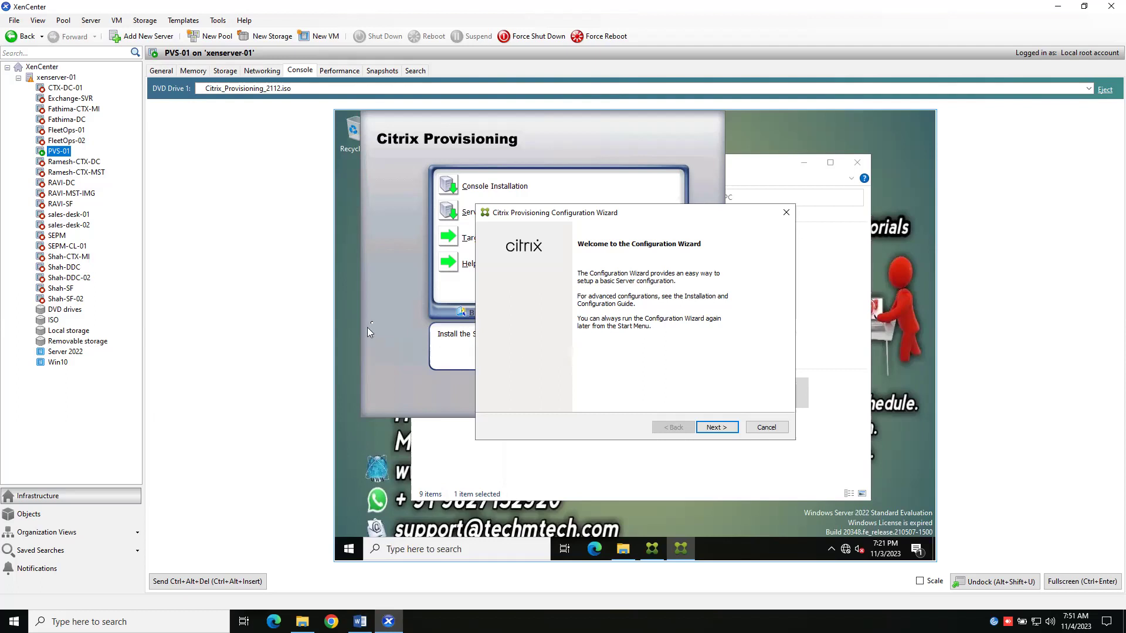
{"action": "right_click", "coordinate": [61, 269]}
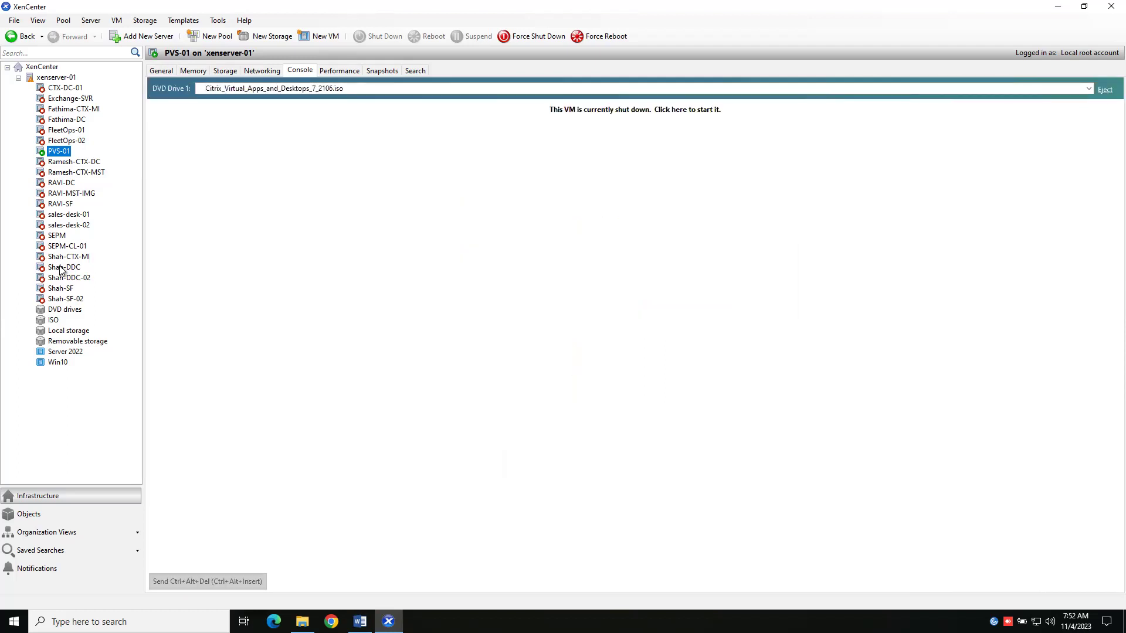
{"action": "left_click", "coordinate": [88, 274]}
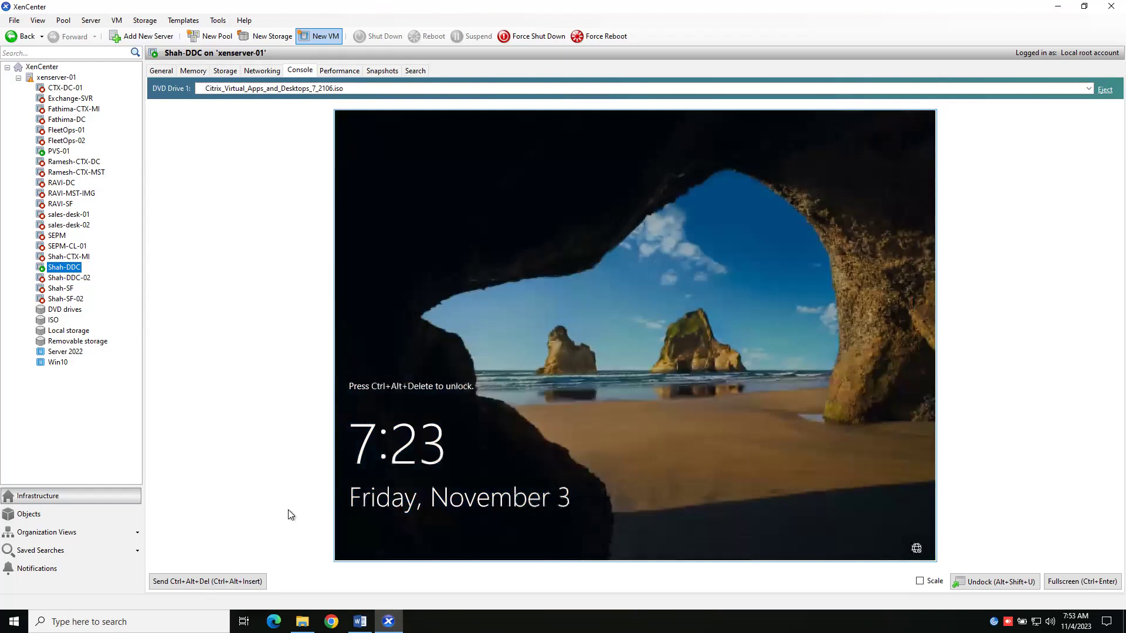
{"action": "left_click", "coordinate": [227, 582]}
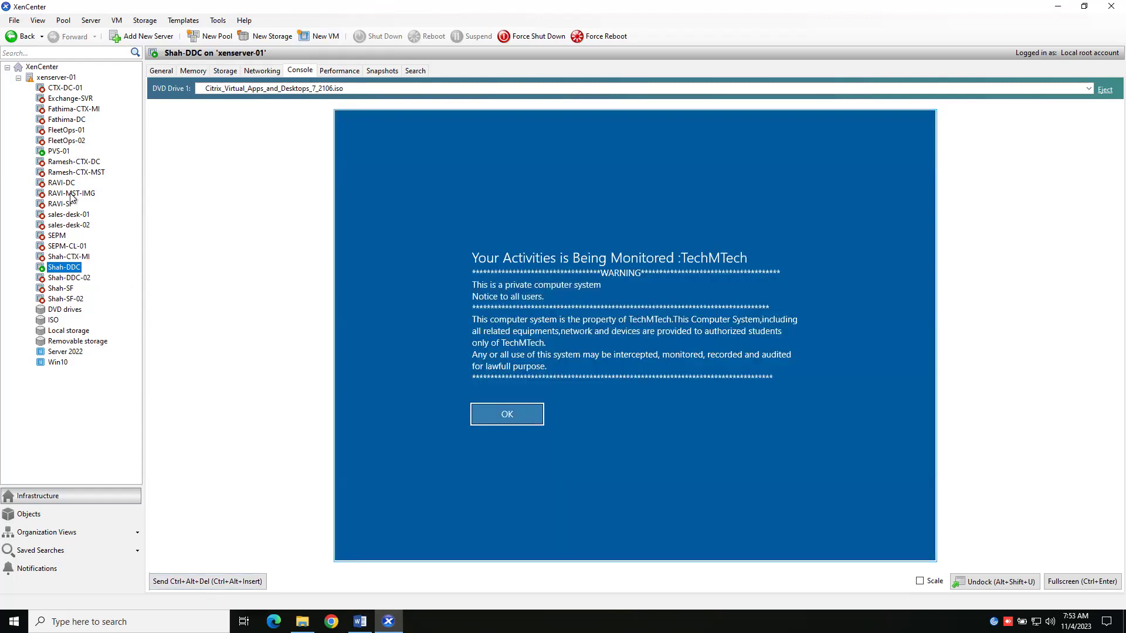
- Return to the PVS-01 console and set DHCP Services in the Configuration Wizard to the service that runs on another computer
{"action": "left_click", "coordinate": [67, 151]}
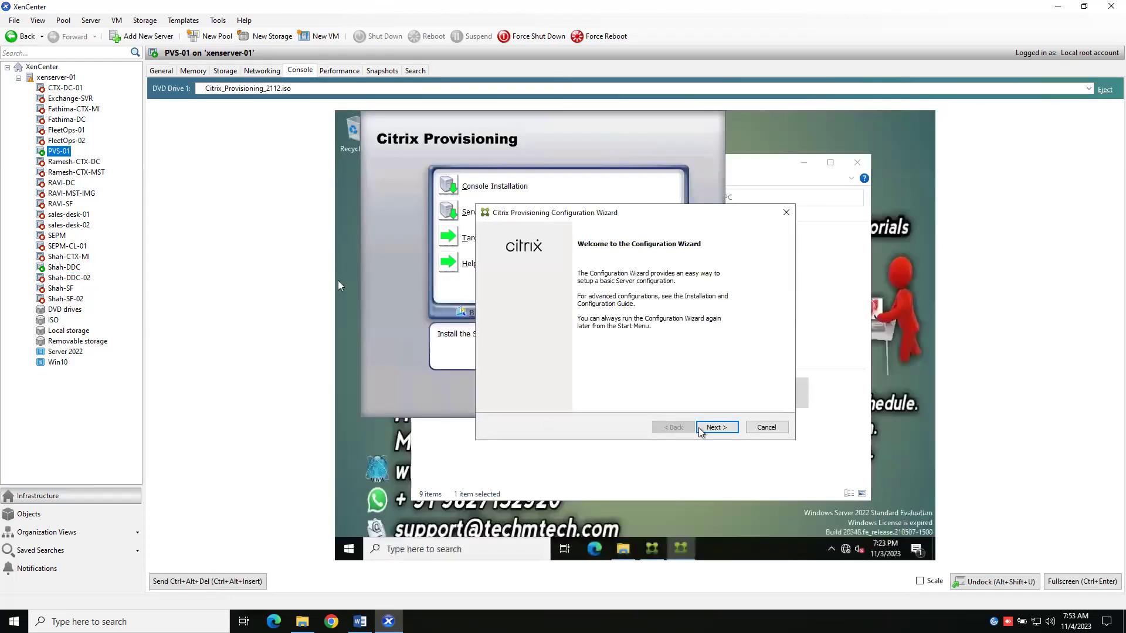
{"action": "left_click", "coordinate": [700, 430]}
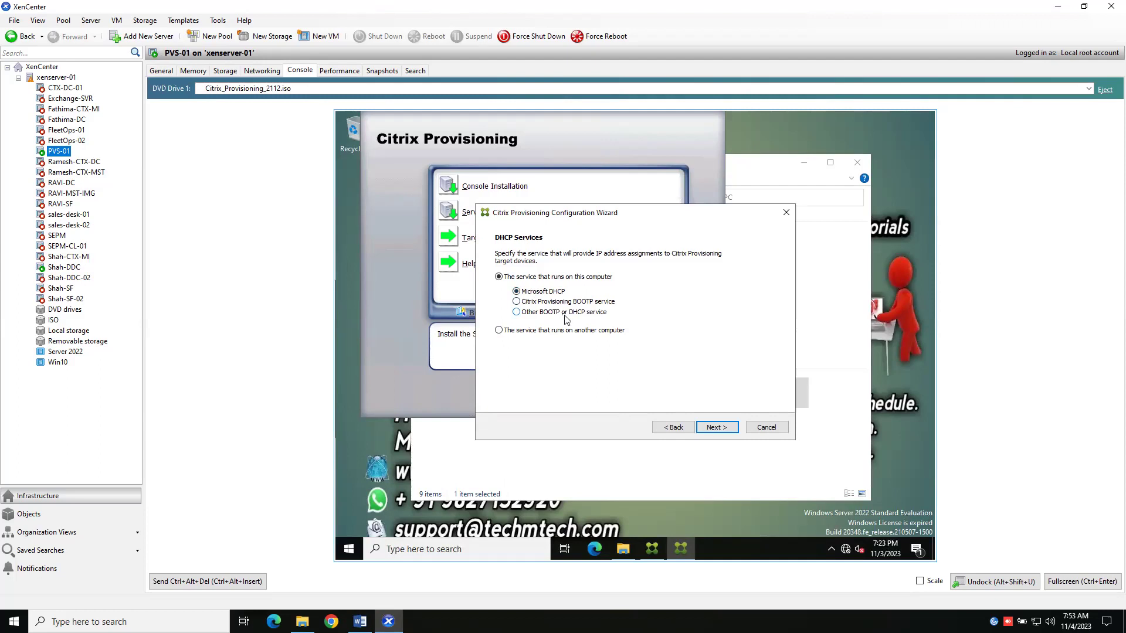
{"action": "left_click", "coordinate": [498, 331]}
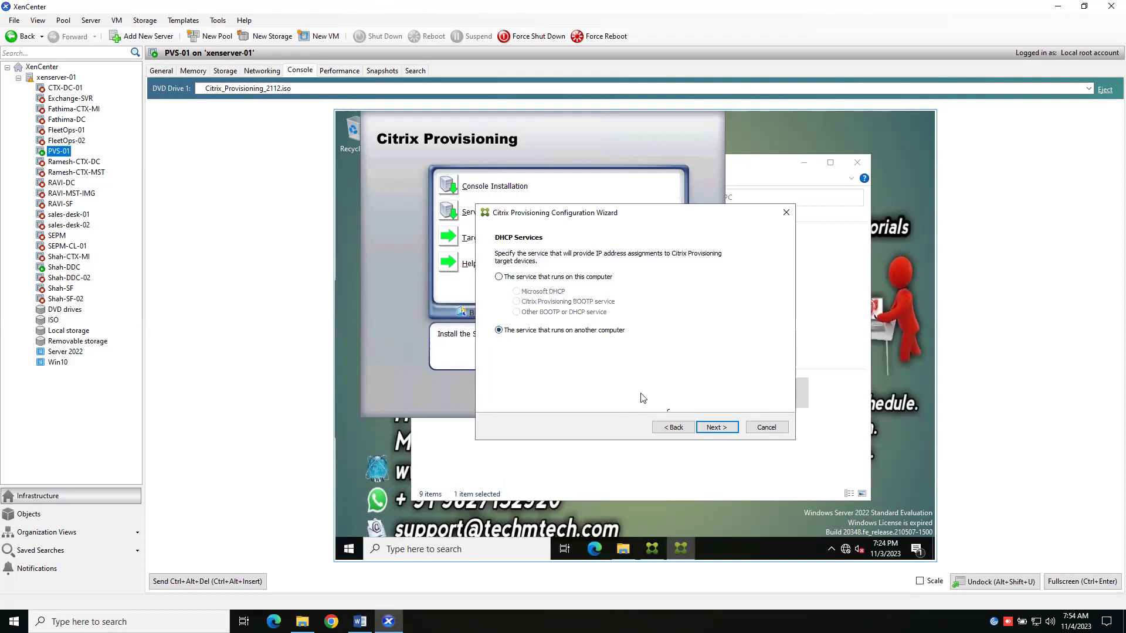
{"action": "left_click", "coordinate": [706, 432]}
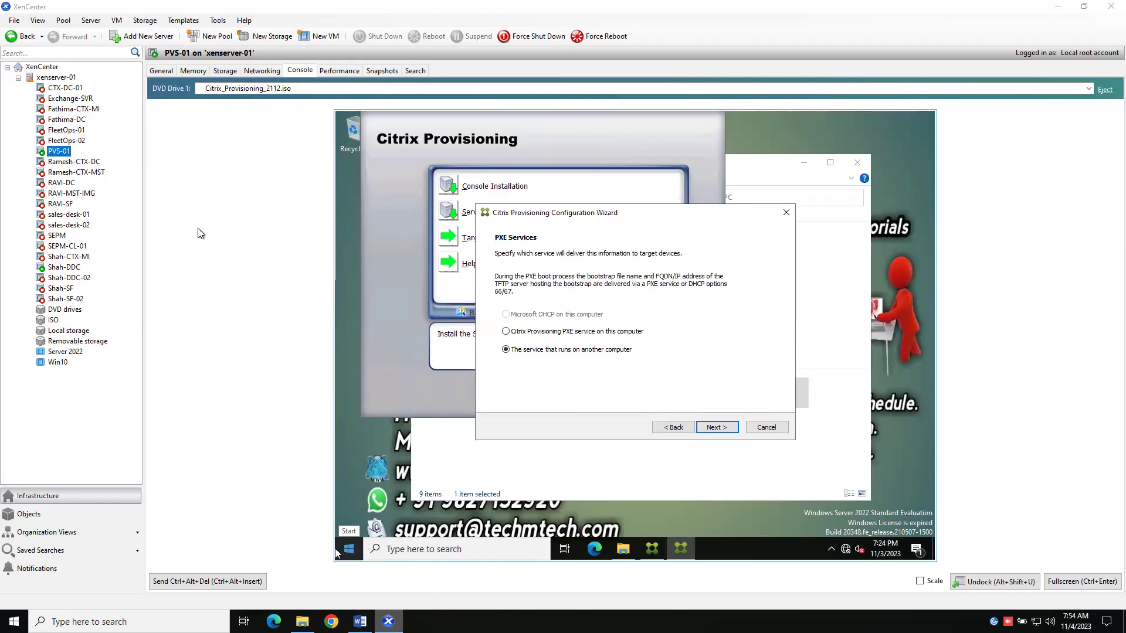
{"action": "key", "text": "super+d"}
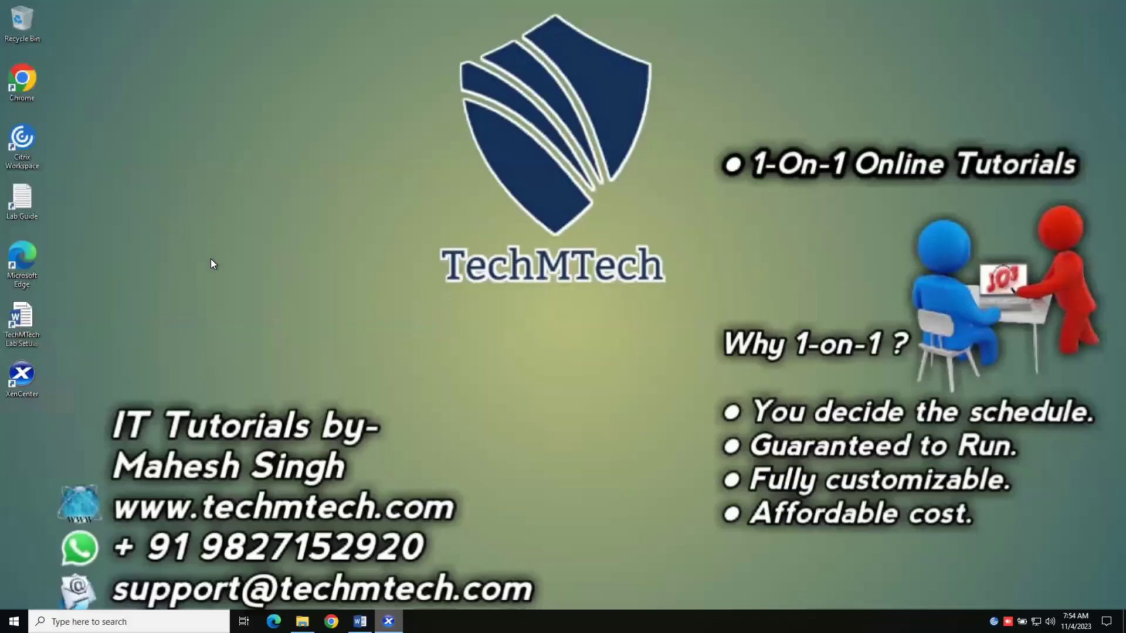
{"action": "left_click", "coordinate": [389, 622]}
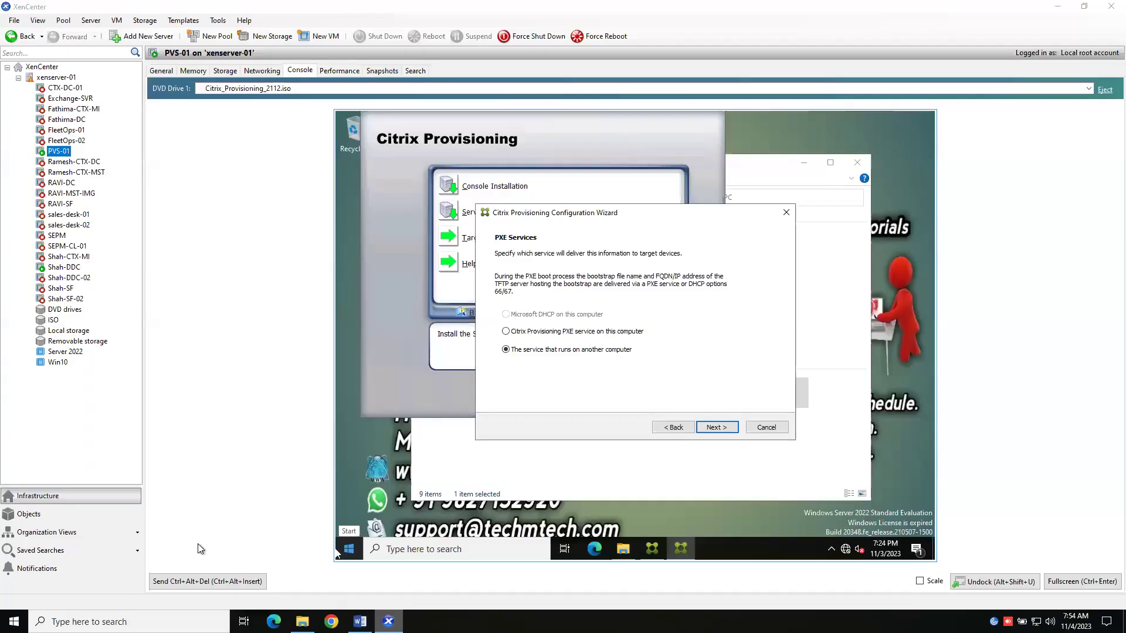
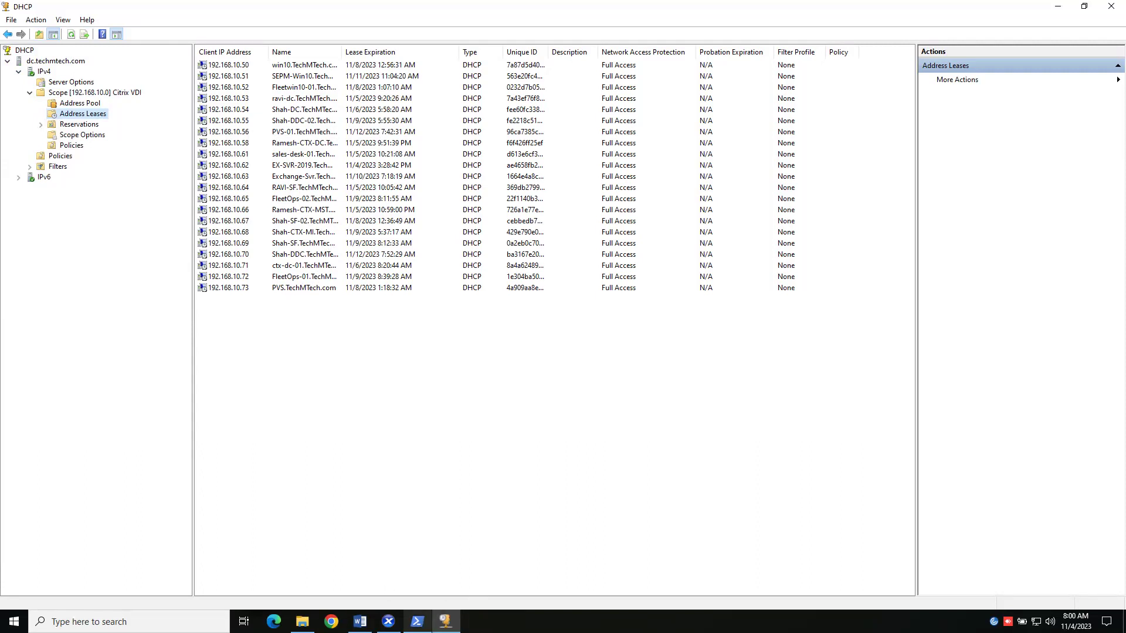
- Search Google in Chrome for "how to open dns manager in cmd" and look through the results for the launch command
{"action": "left_click", "coordinate": [417, 621]}
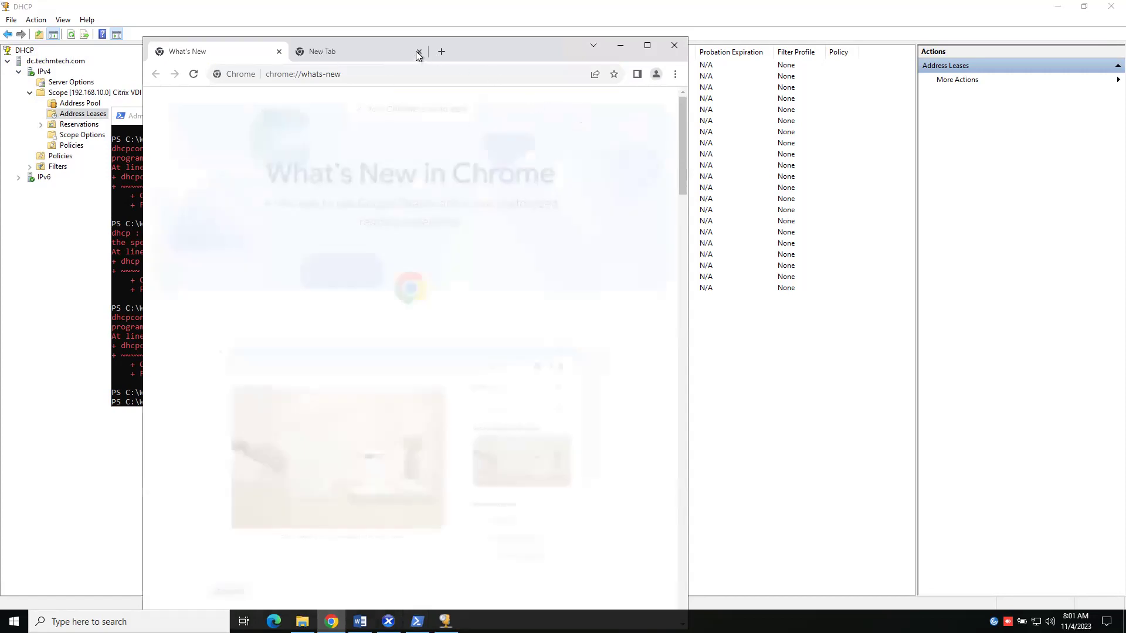
{"action": "left_click", "coordinate": [346, 71]}
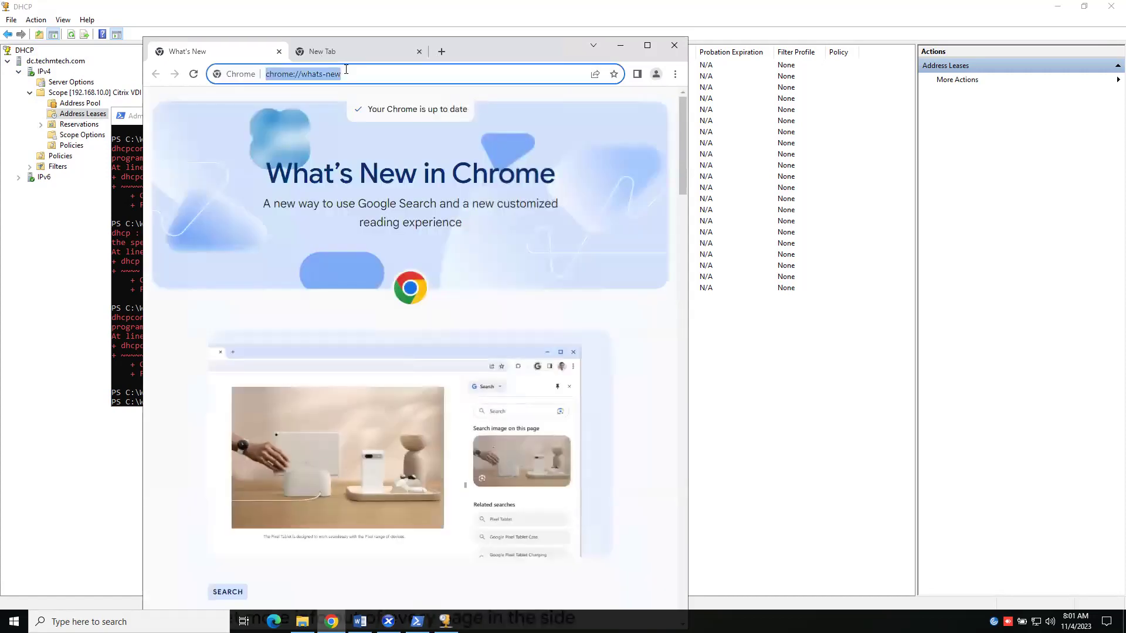
{"action": "key", "text": "BackSpace"}
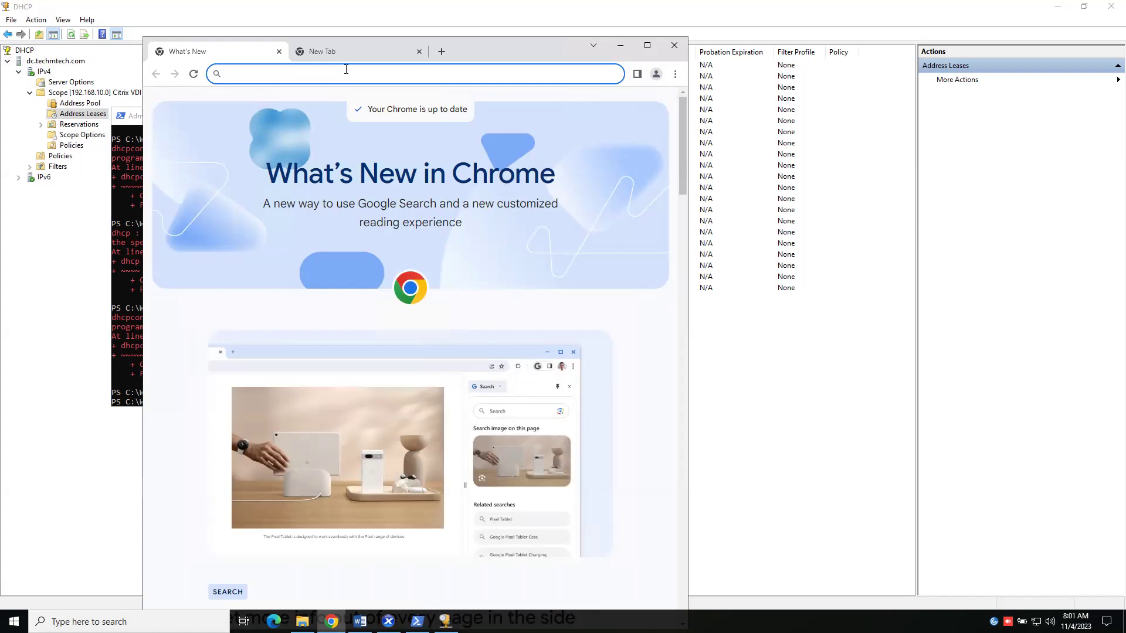
{"action": "type", "text": "how "}
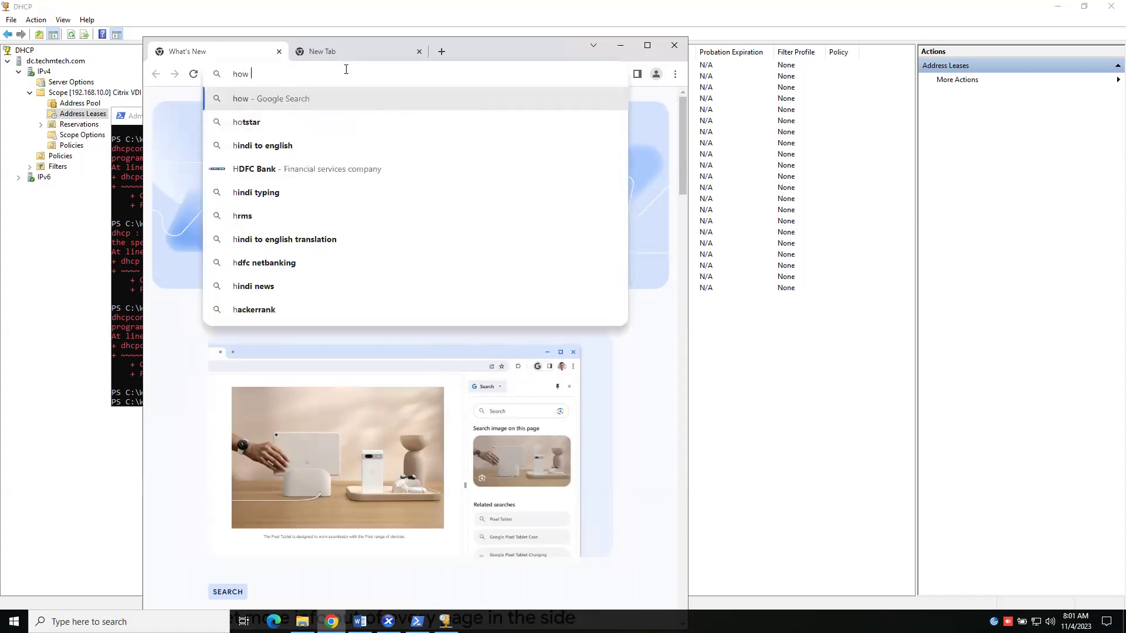
{"action": "type", "text": "to open"}
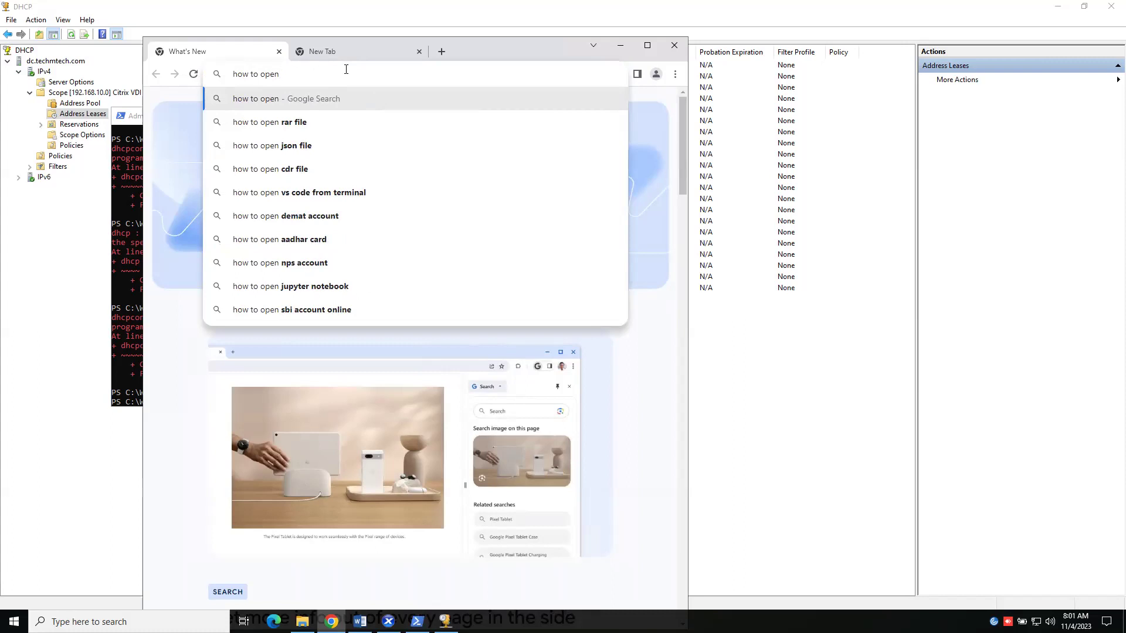
{"action": "type", "text": " dns"}
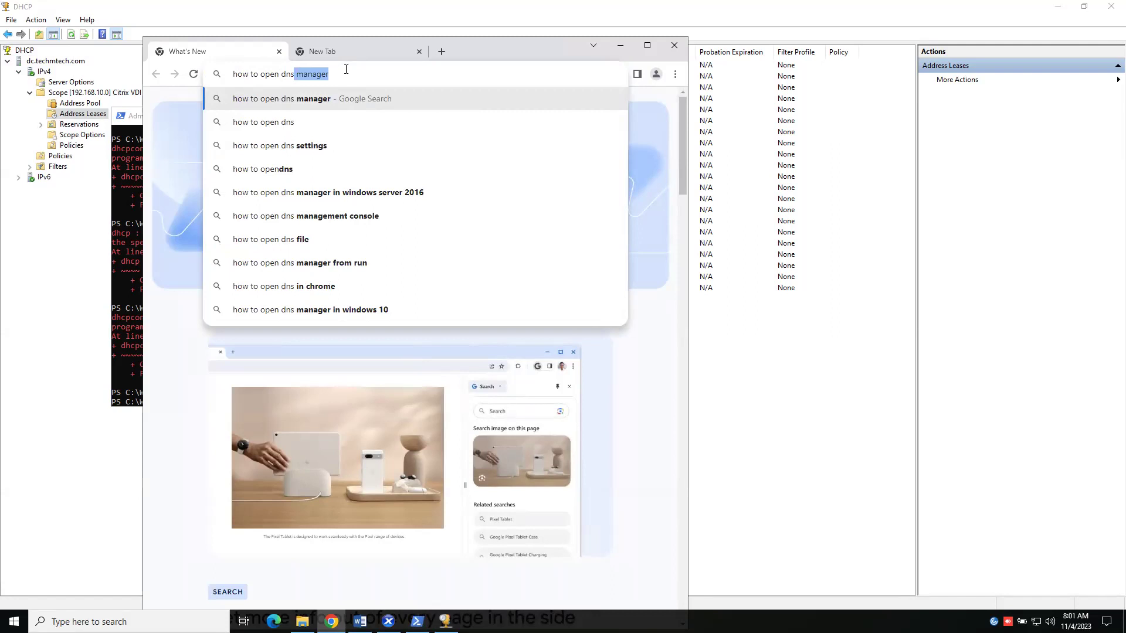
{"action": "type", "text": "in"}
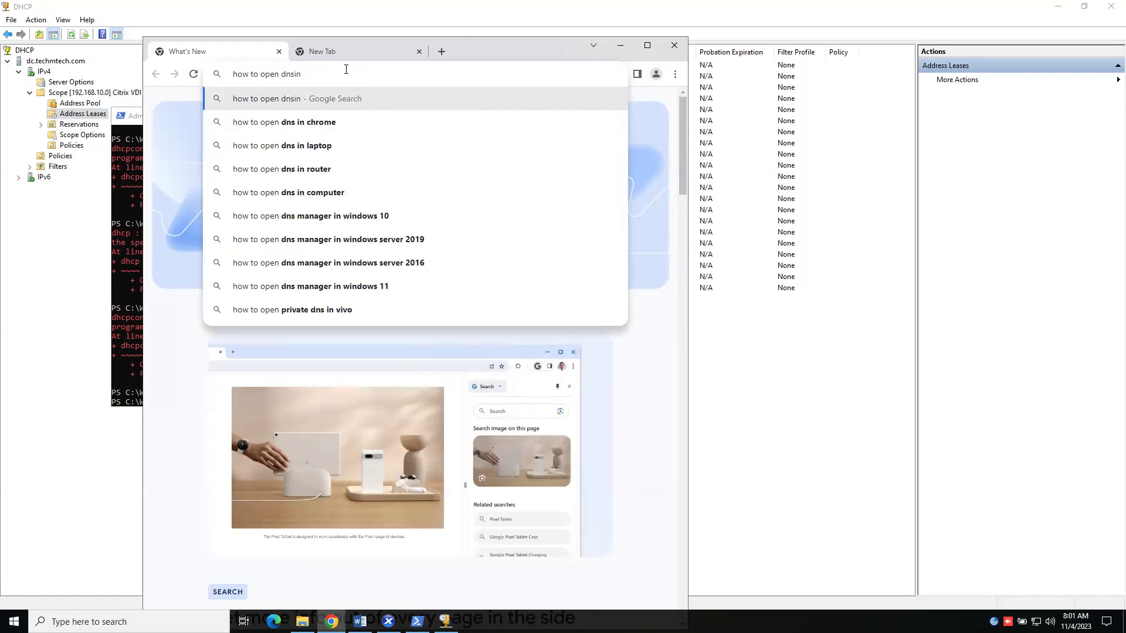
{"action": "key", "text": "BackSpace"}
{"action": "key", "text": "BackSpace"}
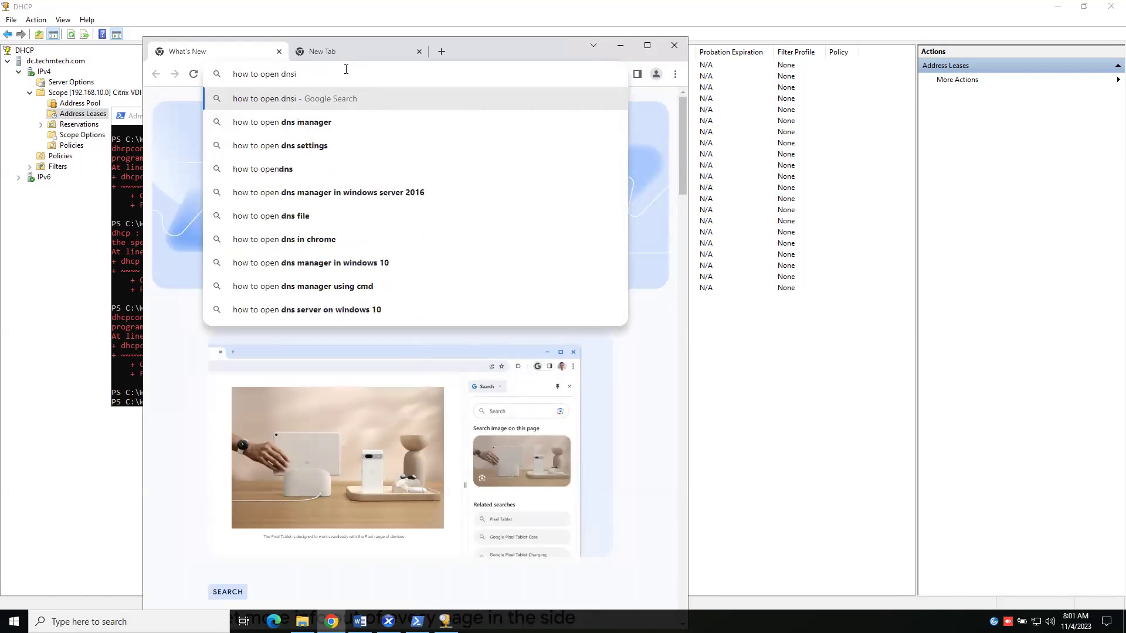
{"action": "key", "text": "BackSpace"}
{"action": "type", "text": "manage"}
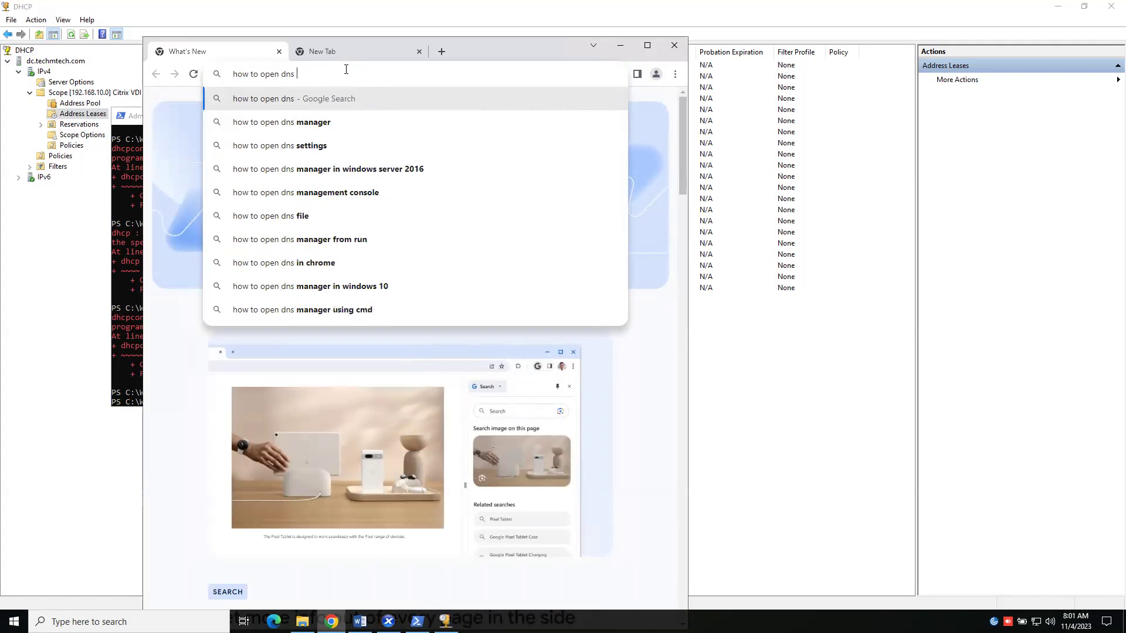
{"action": "type", "text": "r"}
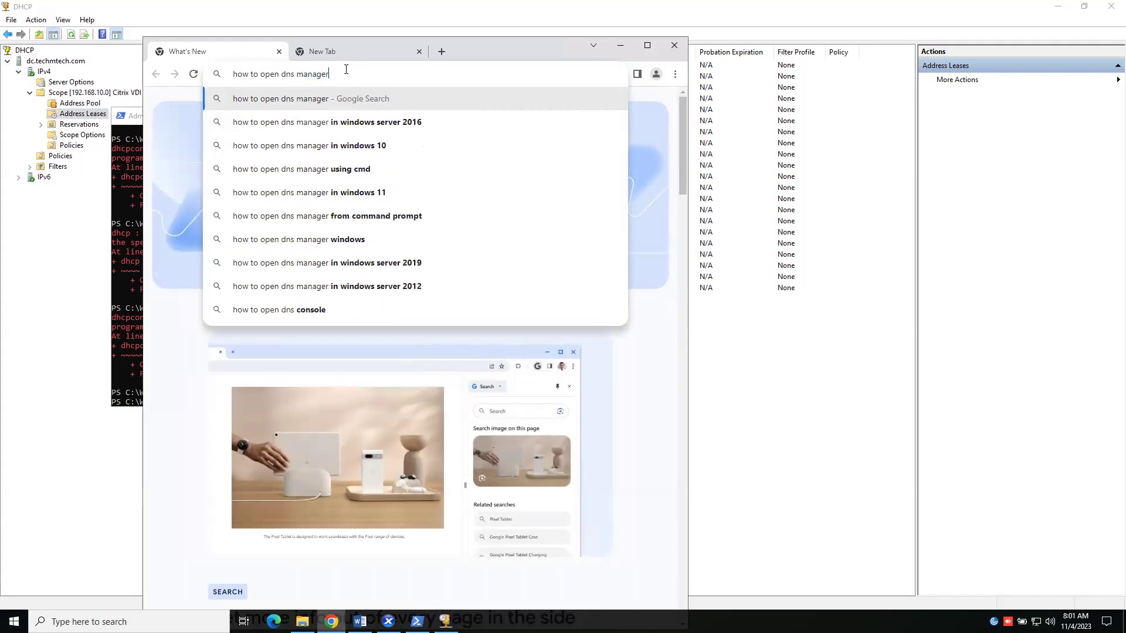
{"action": "type", "text": " in cmd"}
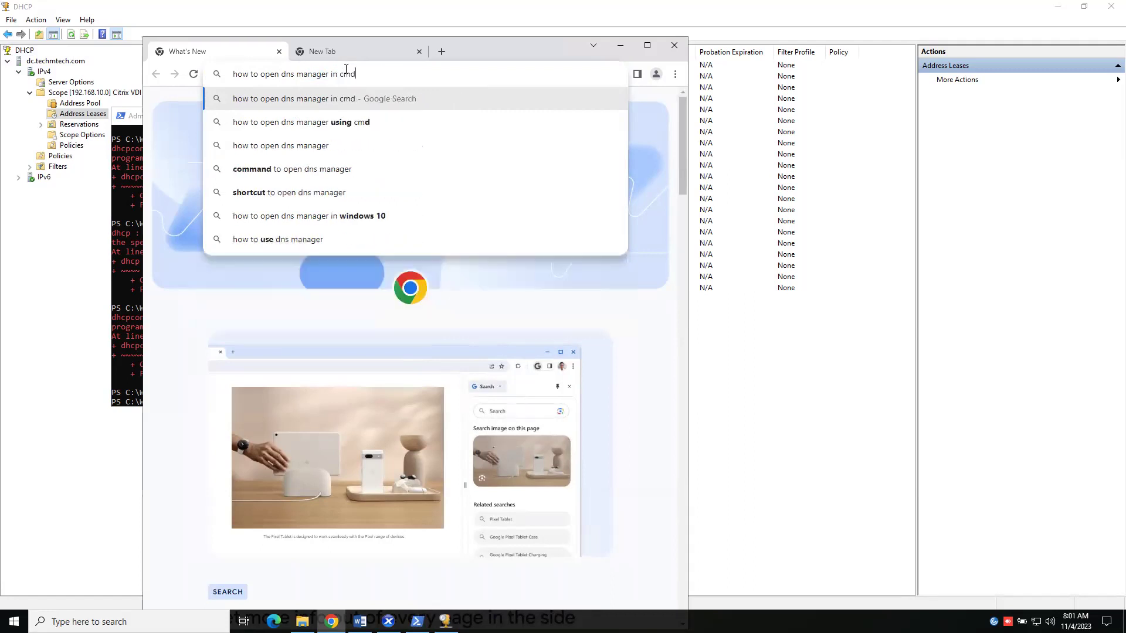
{"action": "key", "text": "Return"}
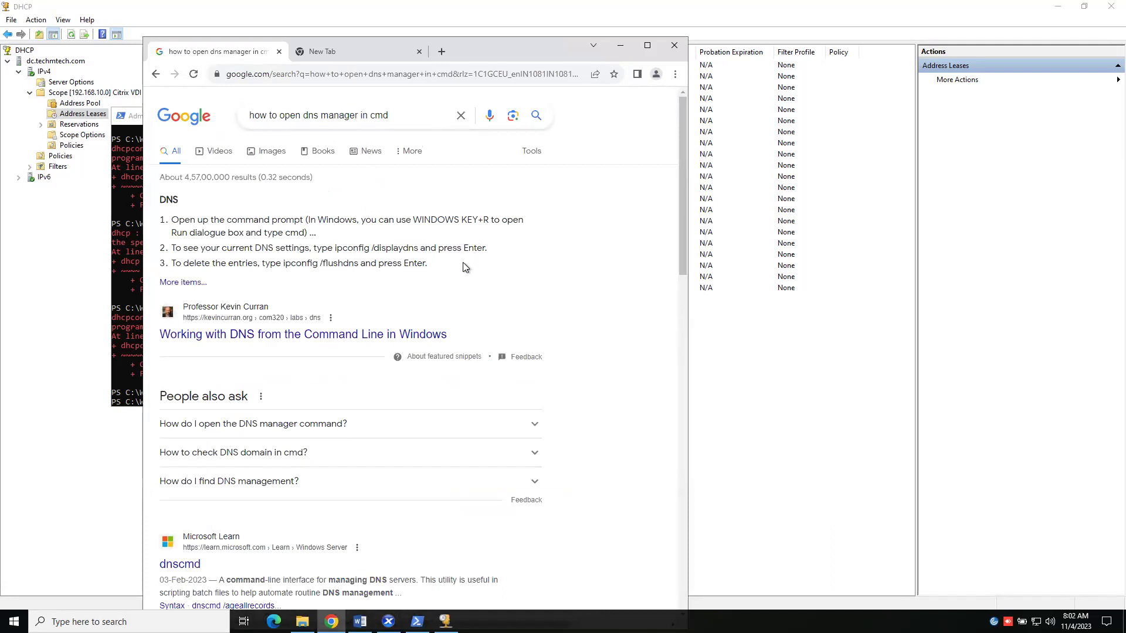
{"action": "scroll", "coordinate": [461, 269], "scroll_direction": "down", "scroll_amount": 4}
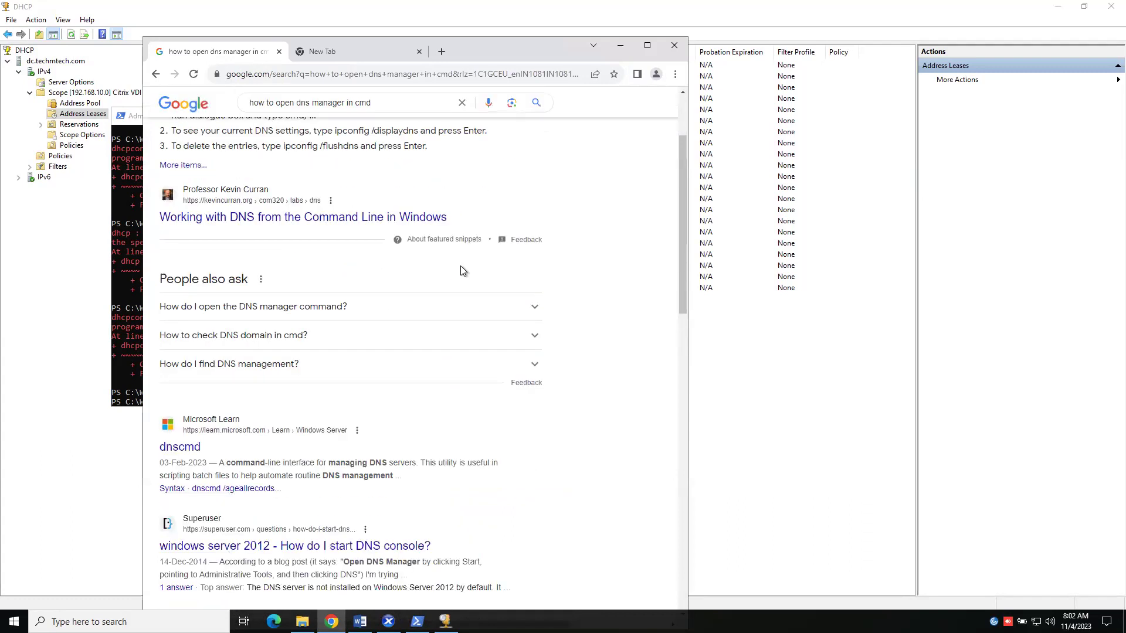
{"action": "scroll", "coordinate": [275, 356], "scroll_direction": "down", "scroll_amount": 4}
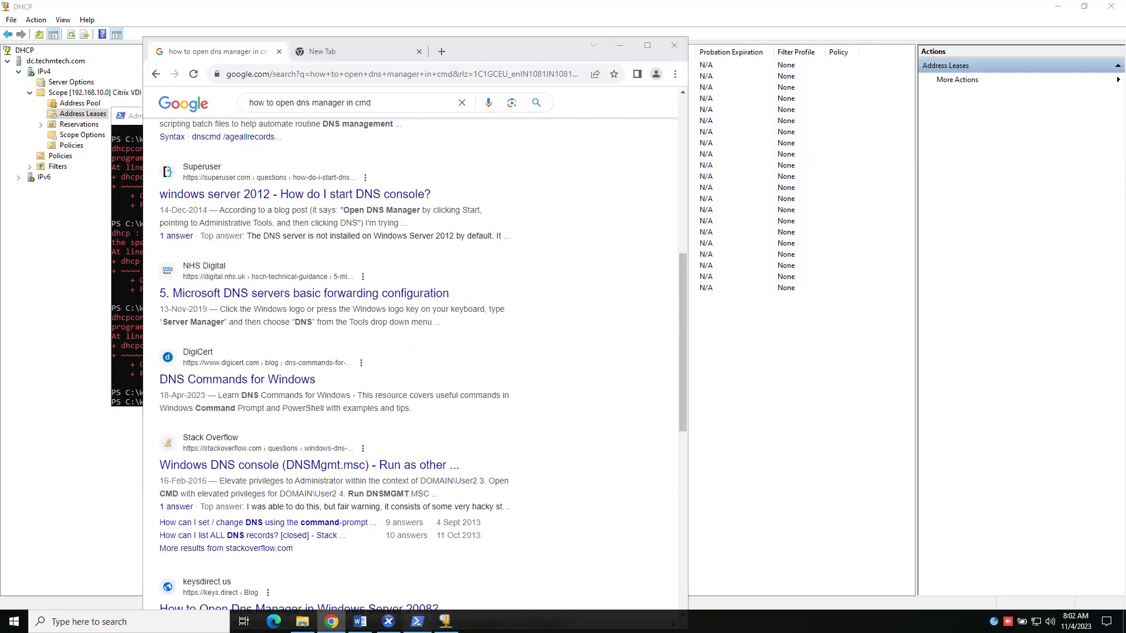
- Switch to the administrator PowerShell session and run dnsmgmt.msc to open DNS Manager
{"action": "left_click", "coordinate": [417, 622]}
{"action": "type", "text": "dns"}
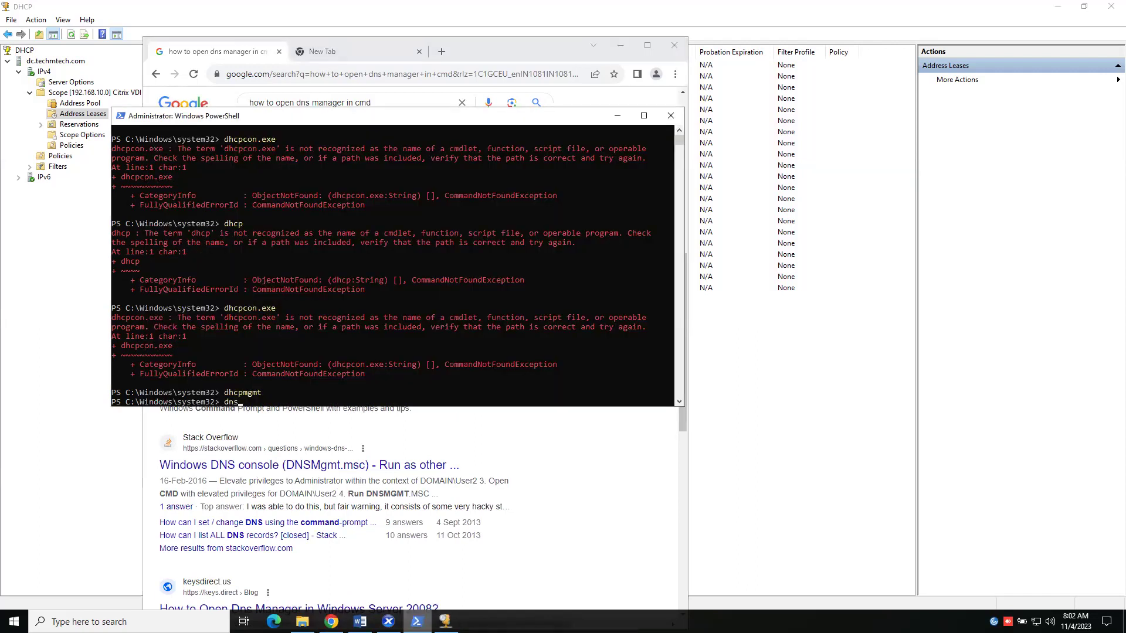
{"action": "type", "text": "mgmt"}
{"action": "type", "text": ".msc"}
{"action": "key", "text": "Return"}
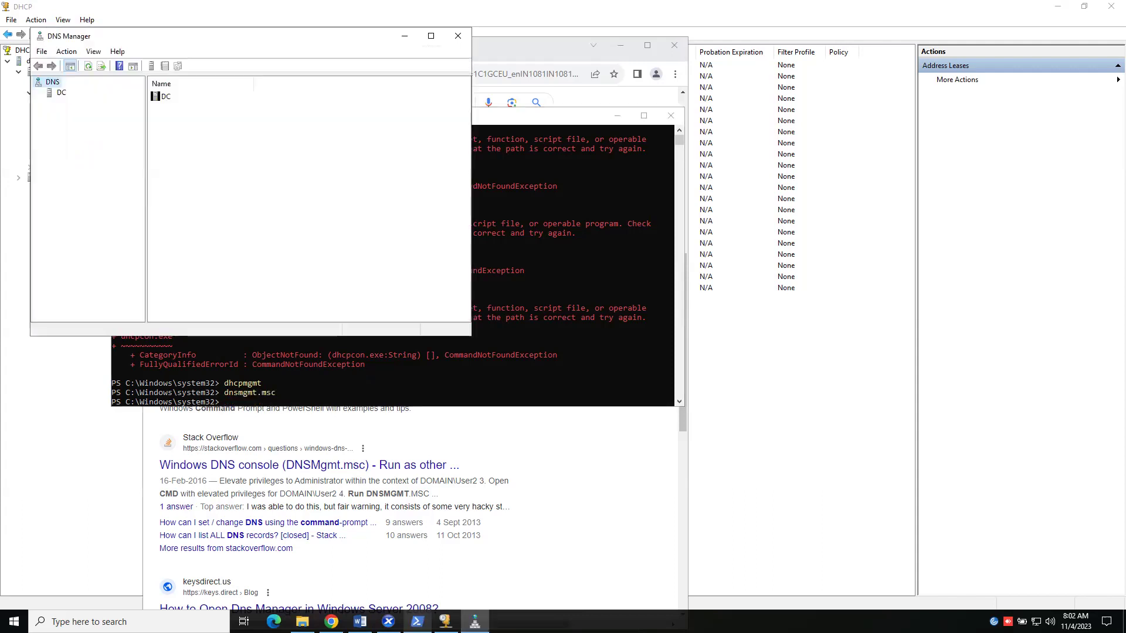
- Expand the DC server's forward lookup zones in DNS Manager and open the _msdcs.TechMTech.com zone
{"action": "scroll", "coordinate": [361, 565], "scroll_direction": "down", "scroll_amount": 1}
{"action": "left_click_drag", "start_coordinate": [167, 36], "coordinate": [344, 156]}
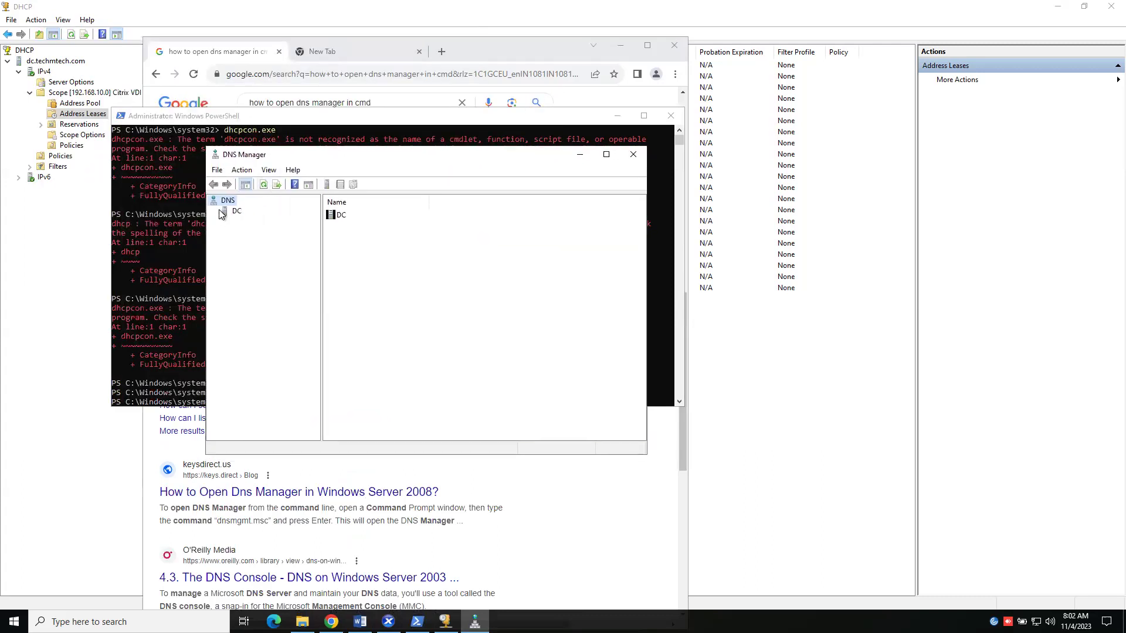
{"action": "double_click", "coordinate": [235, 212]}
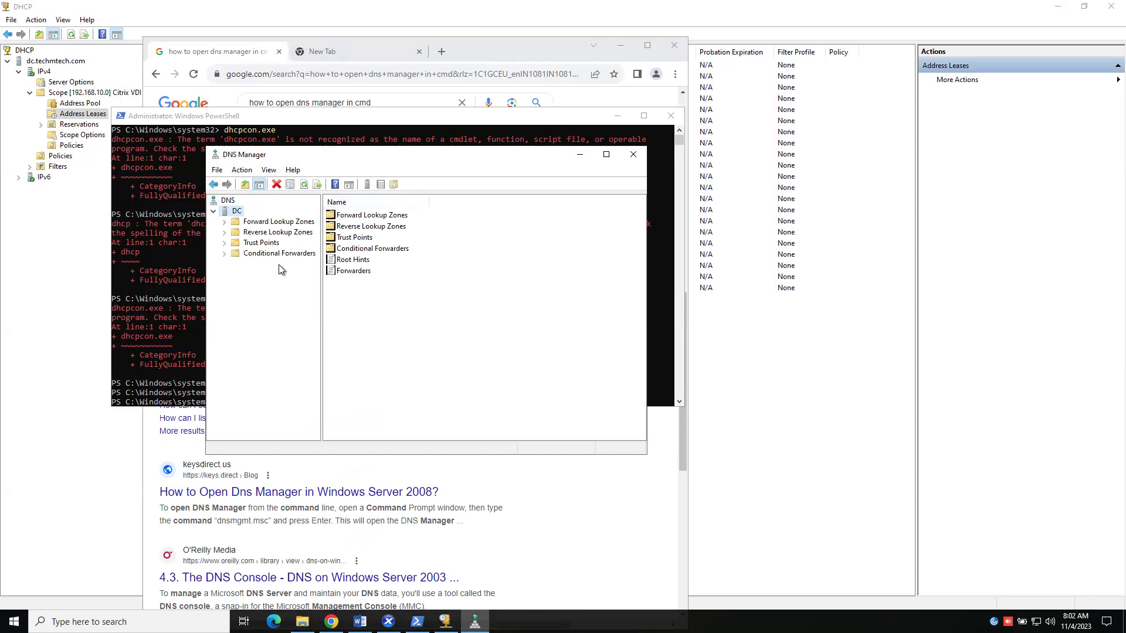
{"action": "double_click", "coordinate": [244, 224]}
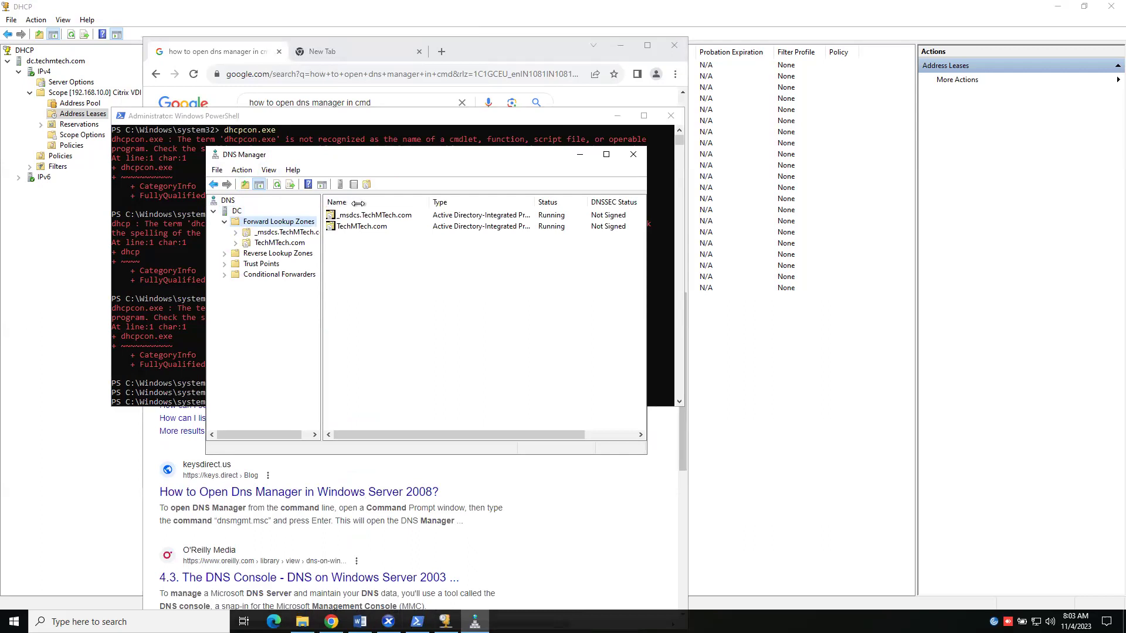
{"action": "left_click_drag", "start_coordinate": [358, 203], "coordinate": [358, 203]}
{"action": "left_click", "coordinate": [301, 234]}
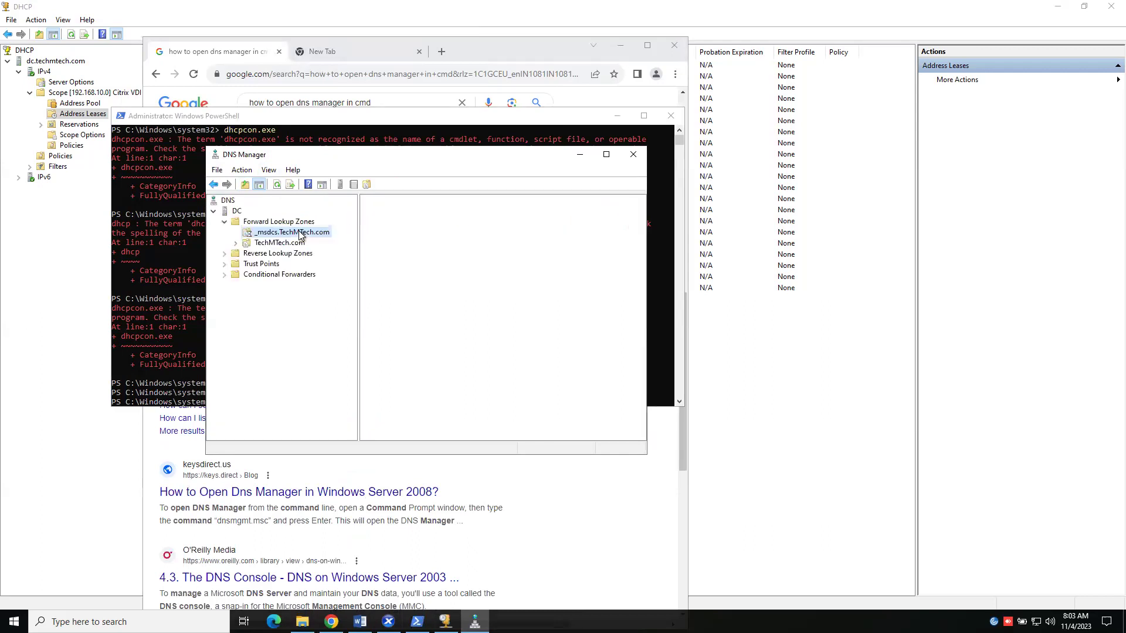
{"action": "double_click", "coordinate": [300, 233]}
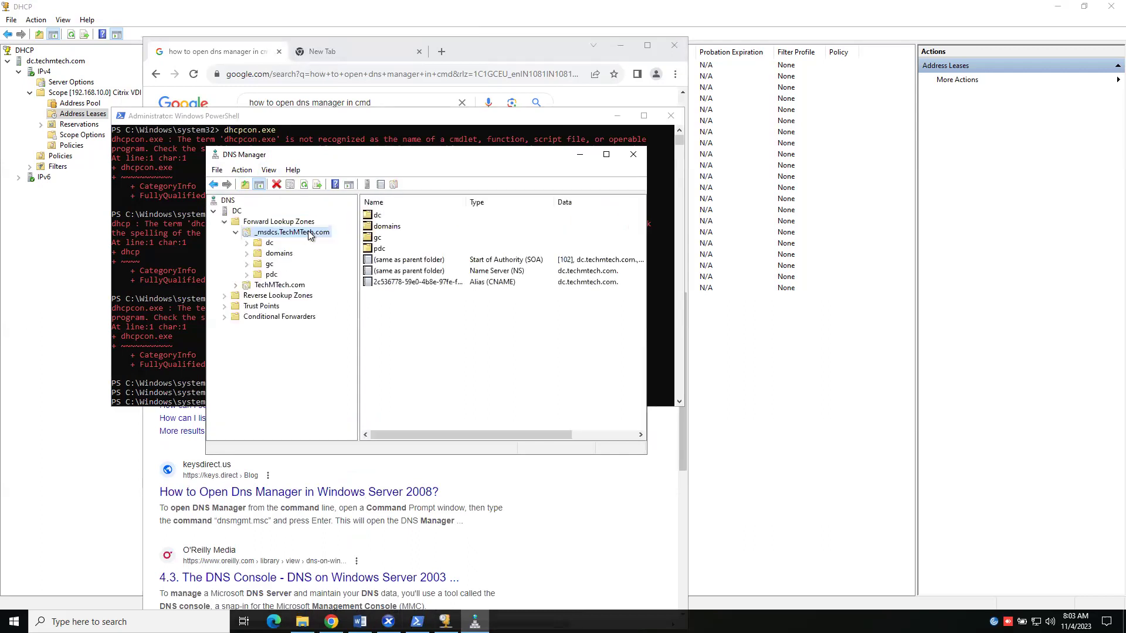
- Open the TechMTech.com zone, maximize DNS Manager and select the PVS-01 host record for inspection
{"action": "left_click", "coordinate": [280, 286]}
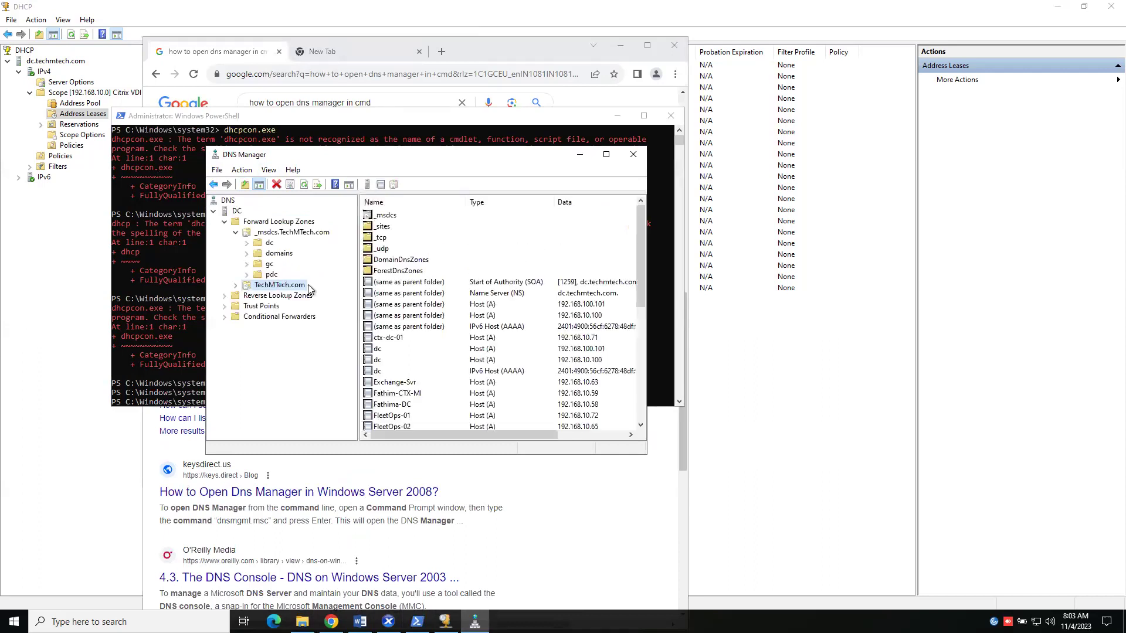
{"action": "left_click", "coordinate": [607, 154]}
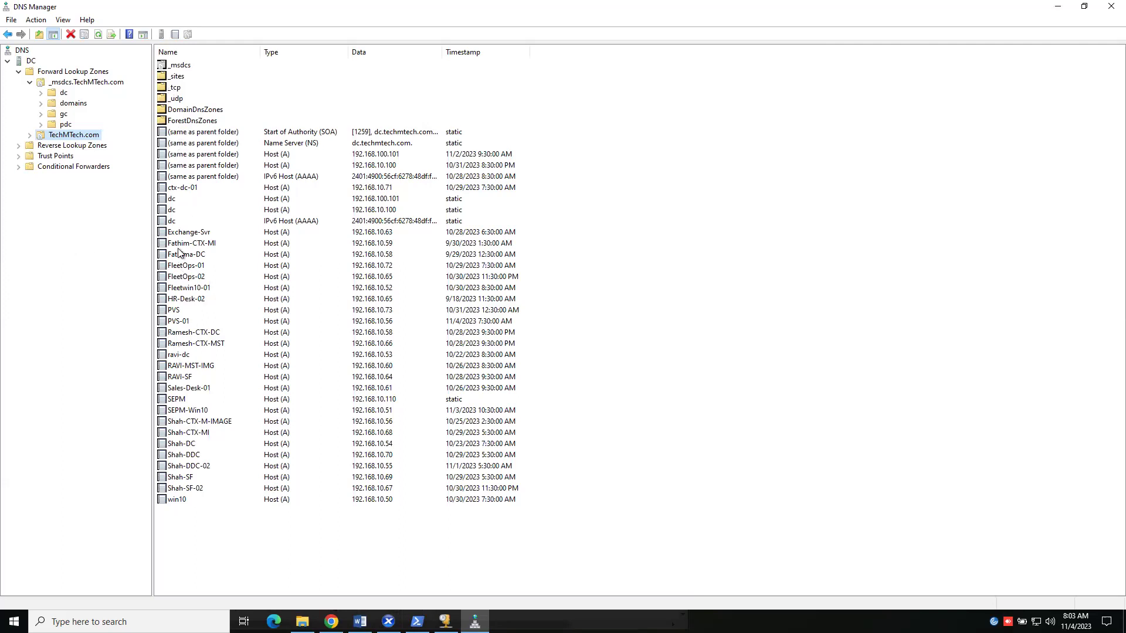
{"action": "left_click", "coordinate": [179, 323]}
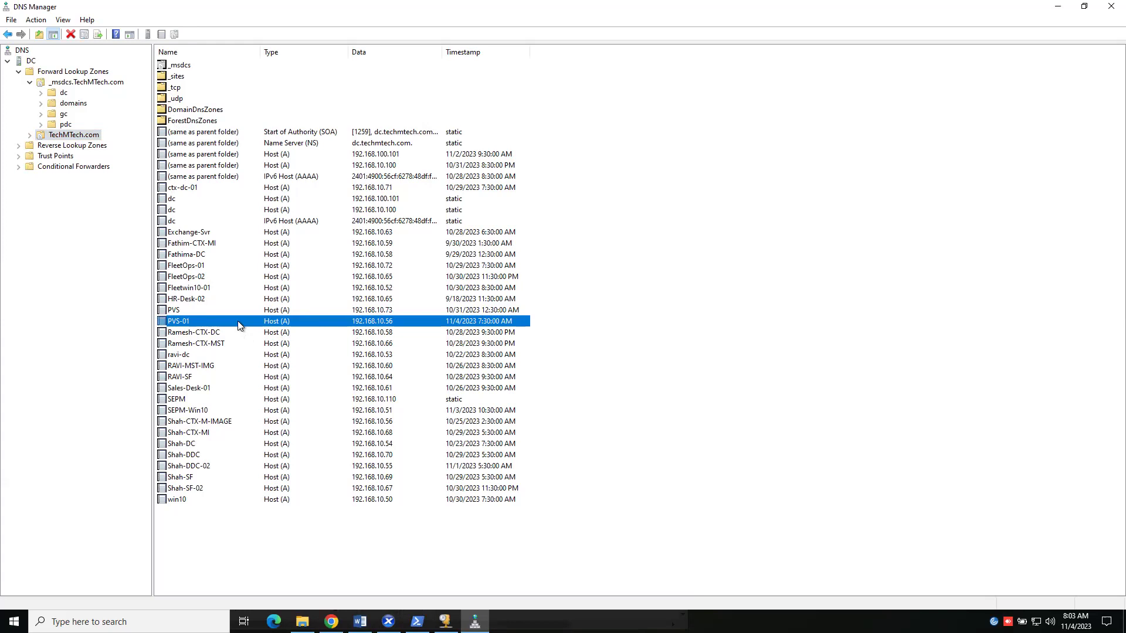
- Compare the PVS-01 address lease in the DHCP console with the PVS-01 host record in DNS Manager
{"action": "left_click", "coordinate": [445, 622]}
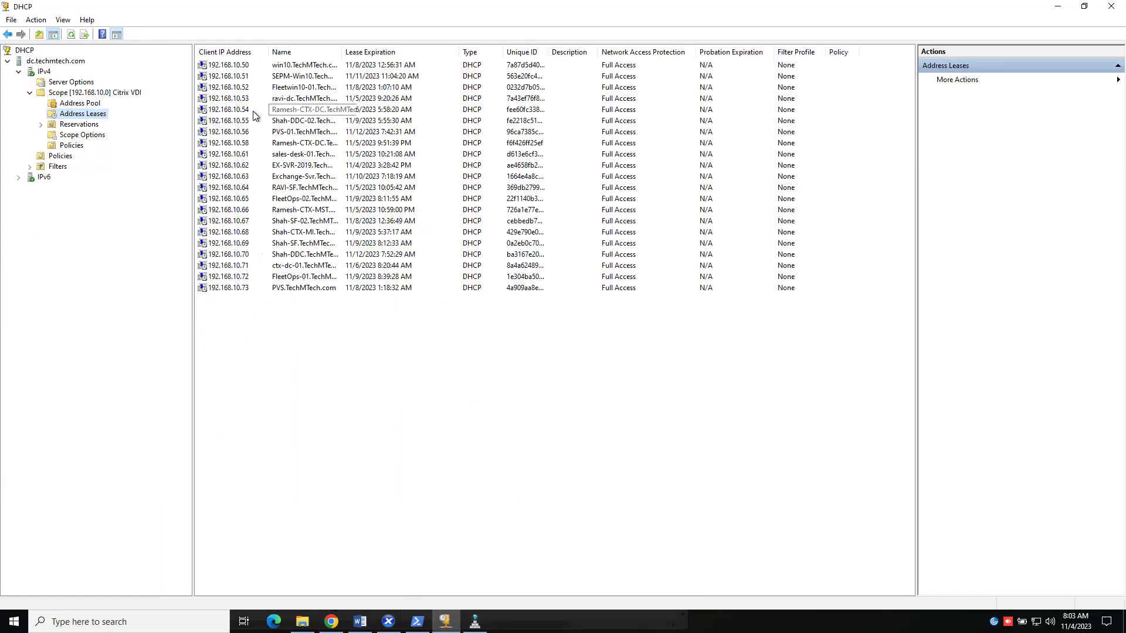
{"action": "left_click", "coordinate": [261, 133]}
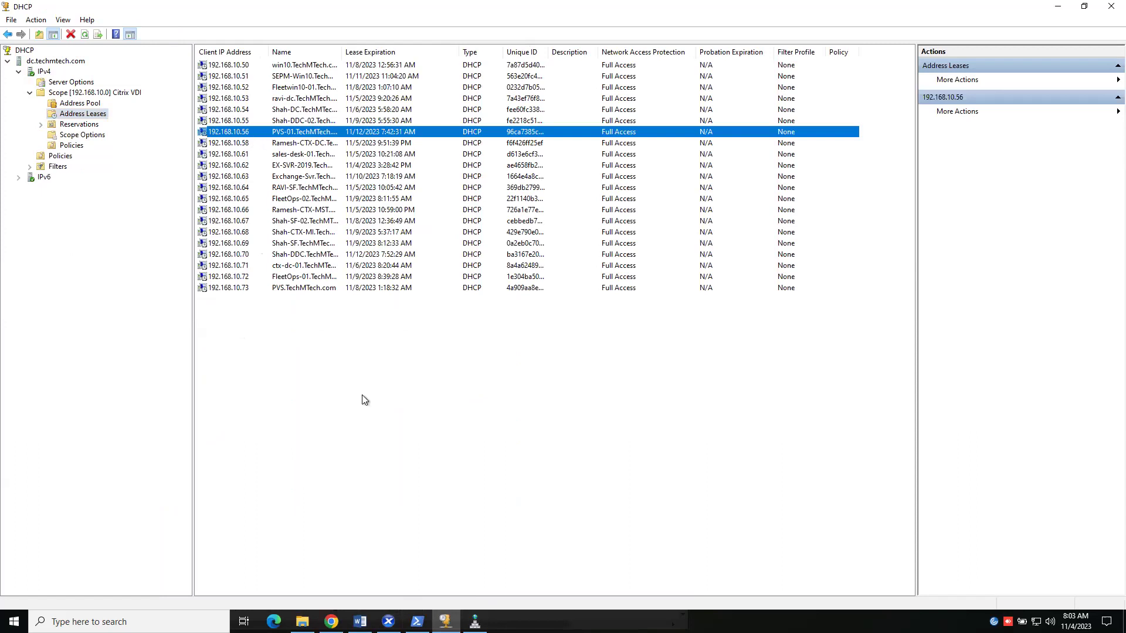
{"action": "left_click", "coordinate": [475, 622]}
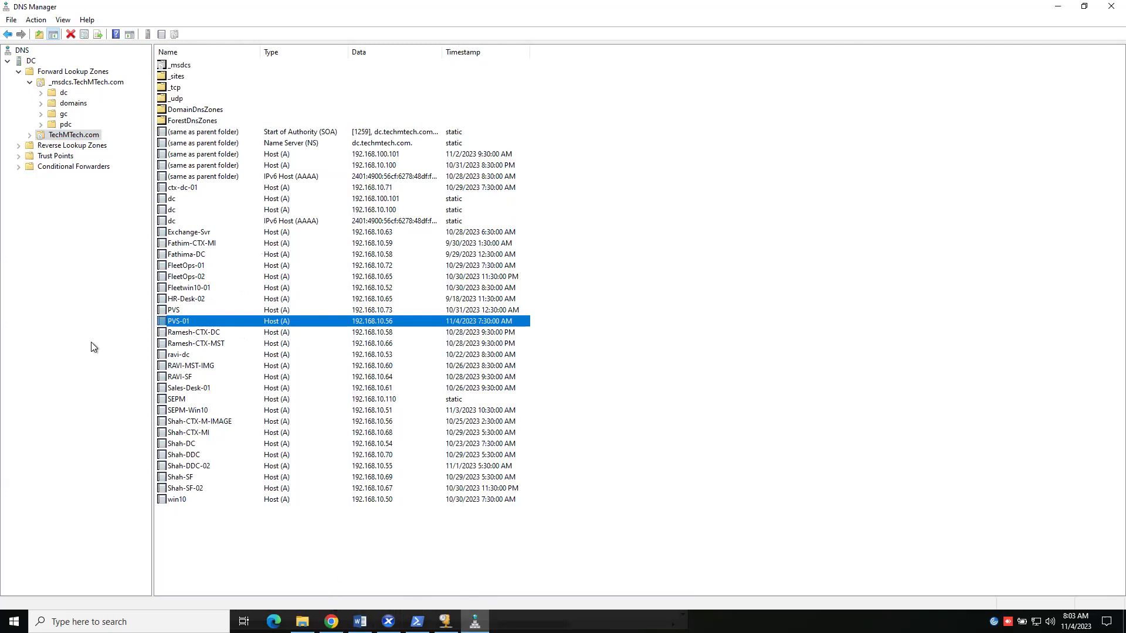
{"action": "right_click", "coordinate": [219, 325]}
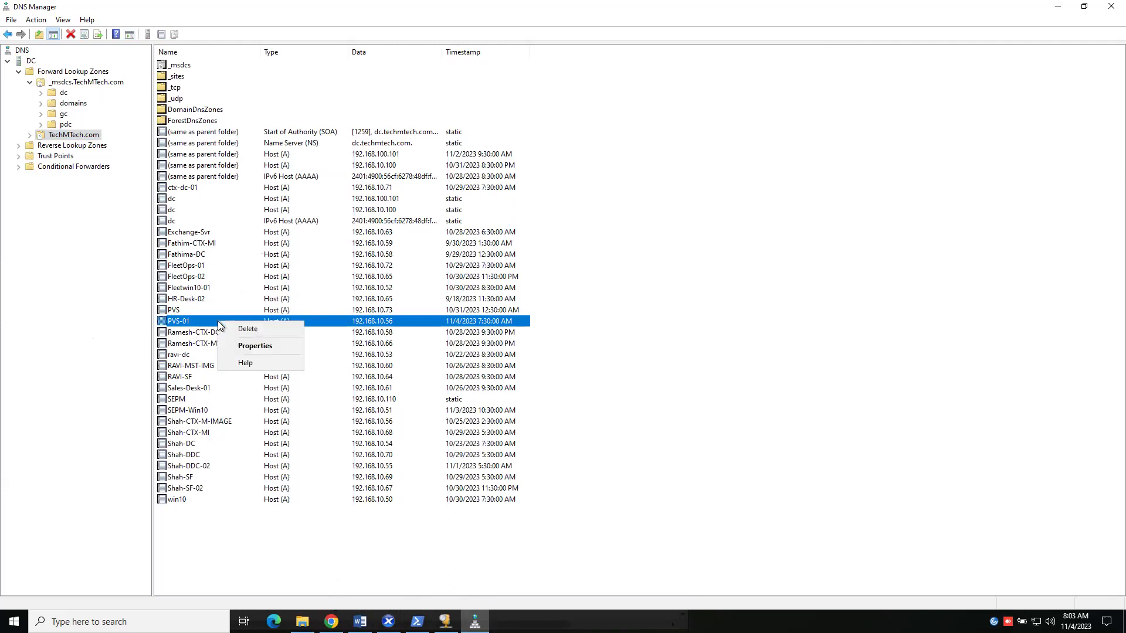
{"action": "left_click", "coordinate": [229, 401]}
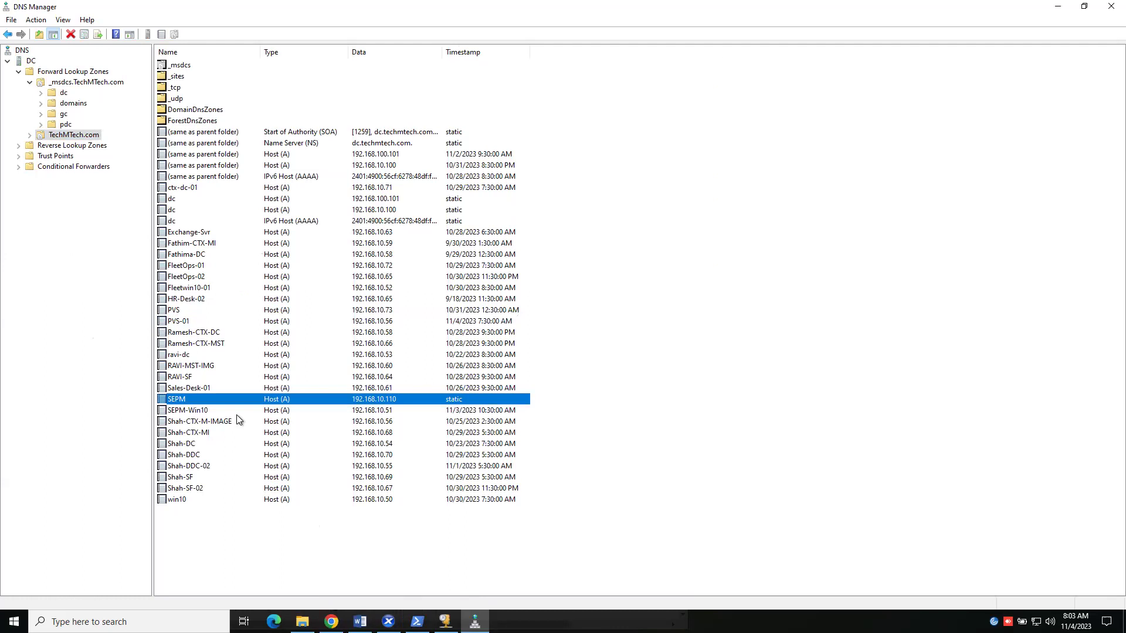
- Delete the old PVS host record from the TechMTech.com zone and confirm the deletion
{"action": "left_click", "coordinate": [243, 312]}
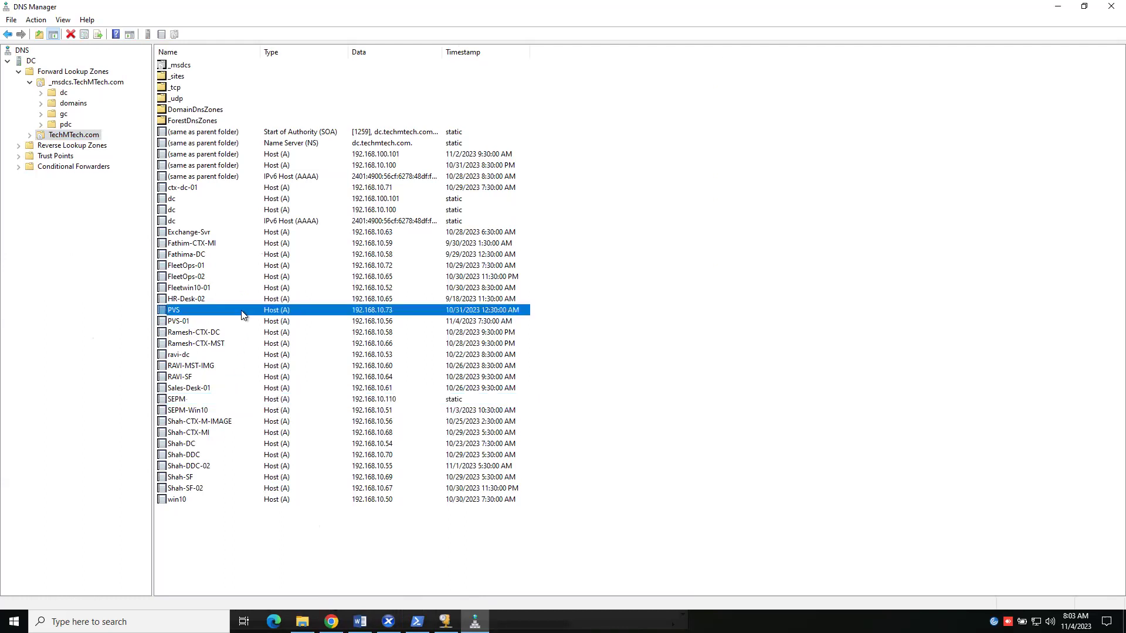
{"action": "right_click", "coordinate": [242, 315]}
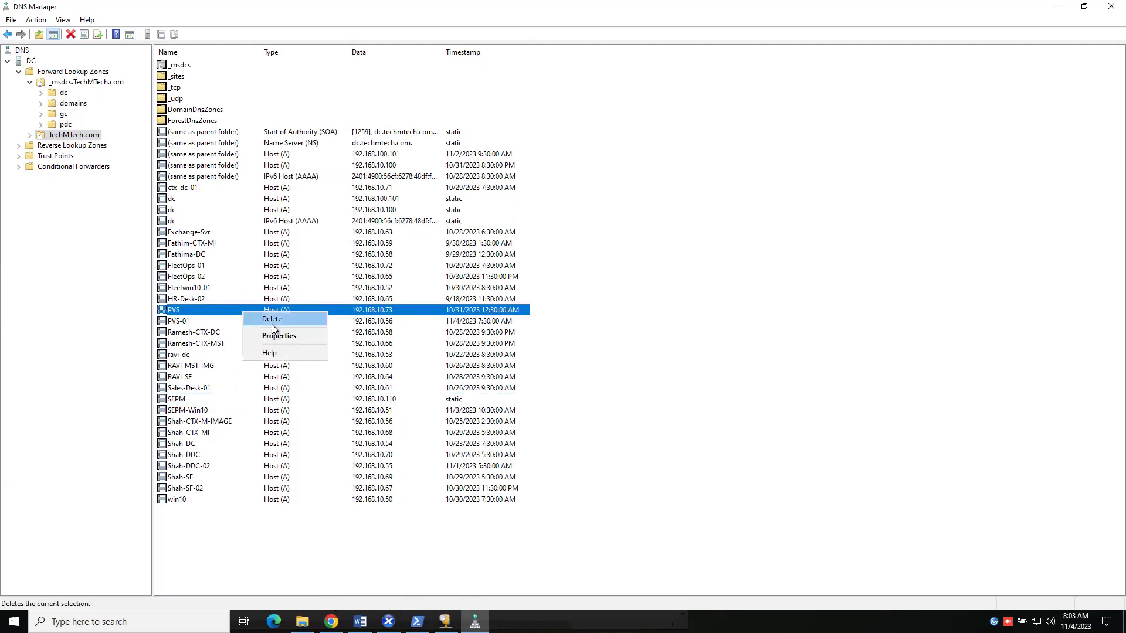
{"action": "left_click", "coordinate": [272, 322]}
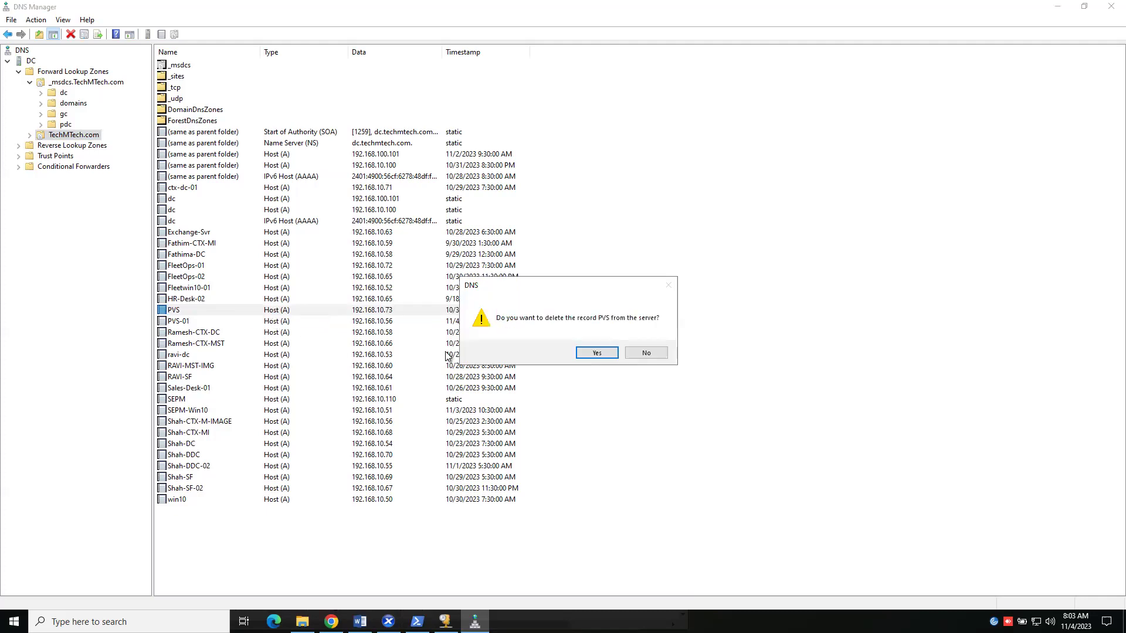
{"action": "left_click", "coordinate": [599, 352]}
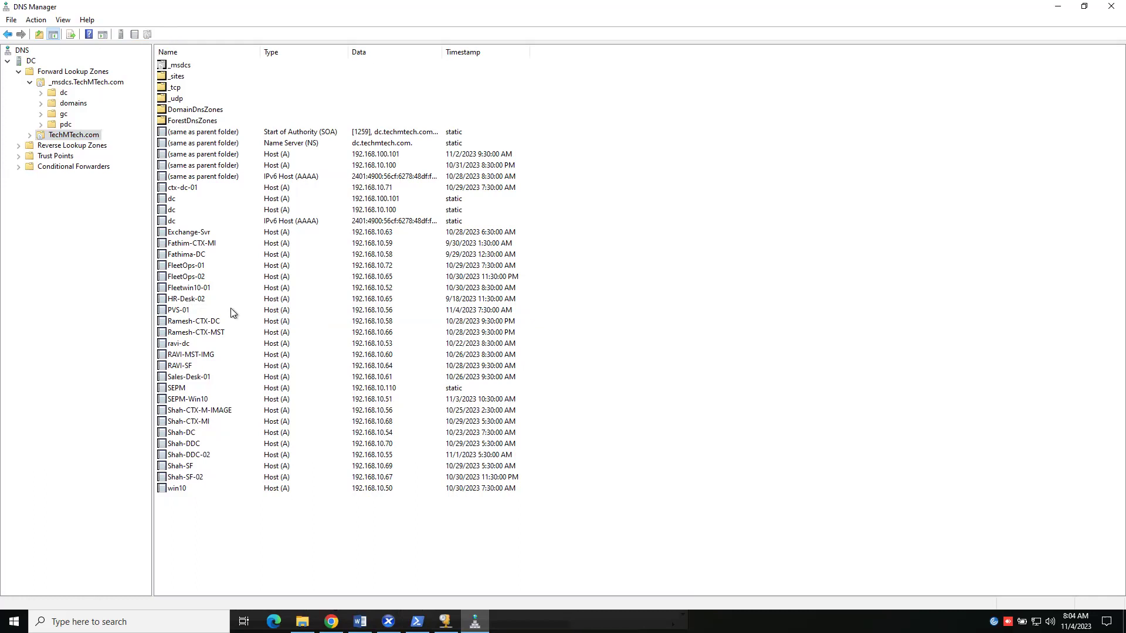
- Sort the zone records by data and delete the host record ending in CTX-M-IMAGE that shares 192.168.10.56 with PVS-01
{"action": "left_click", "coordinate": [205, 311]}
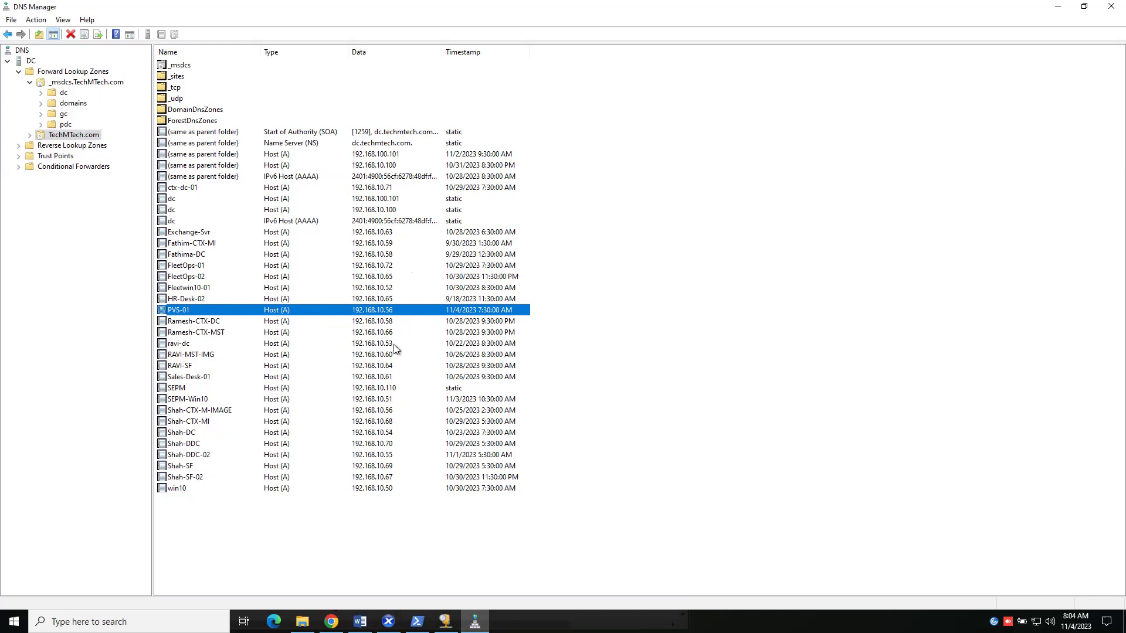
{"action": "left_click", "coordinate": [388, 412]}
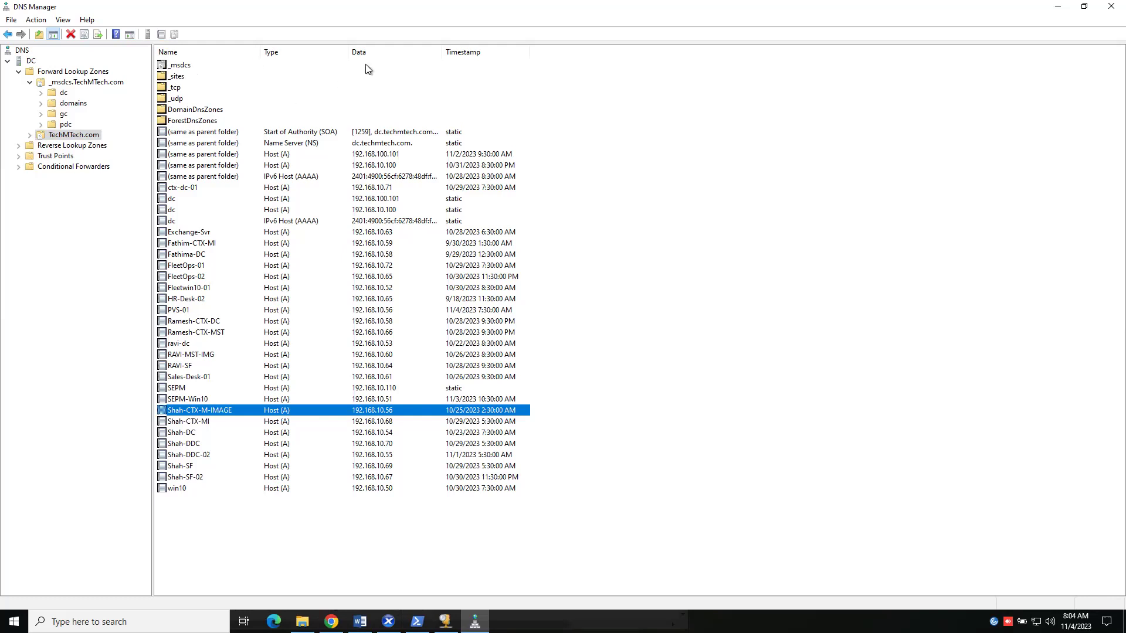
{"action": "left_click", "coordinate": [376, 52]}
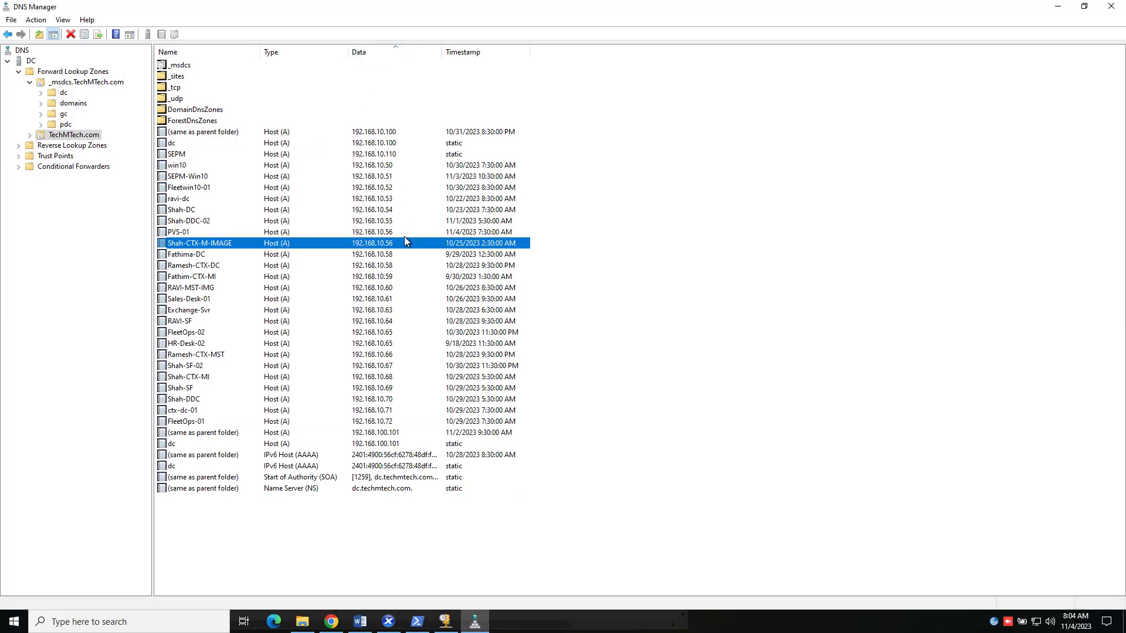
{"action": "right_click", "coordinate": [337, 244]}
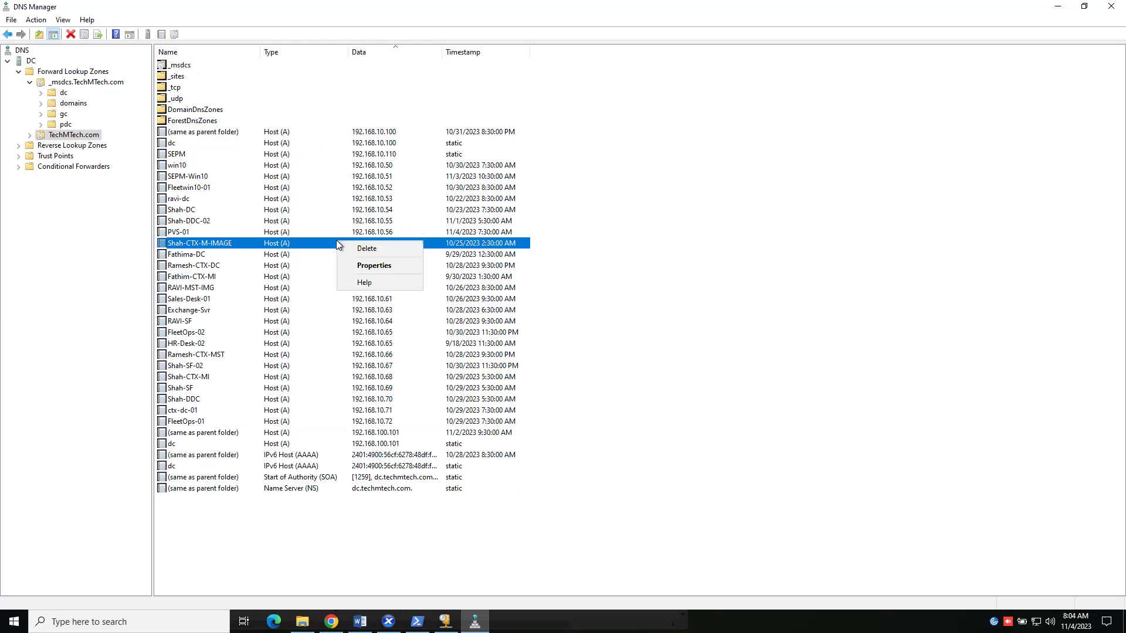
{"action": "left_click", "coordinate": [382, 248]}
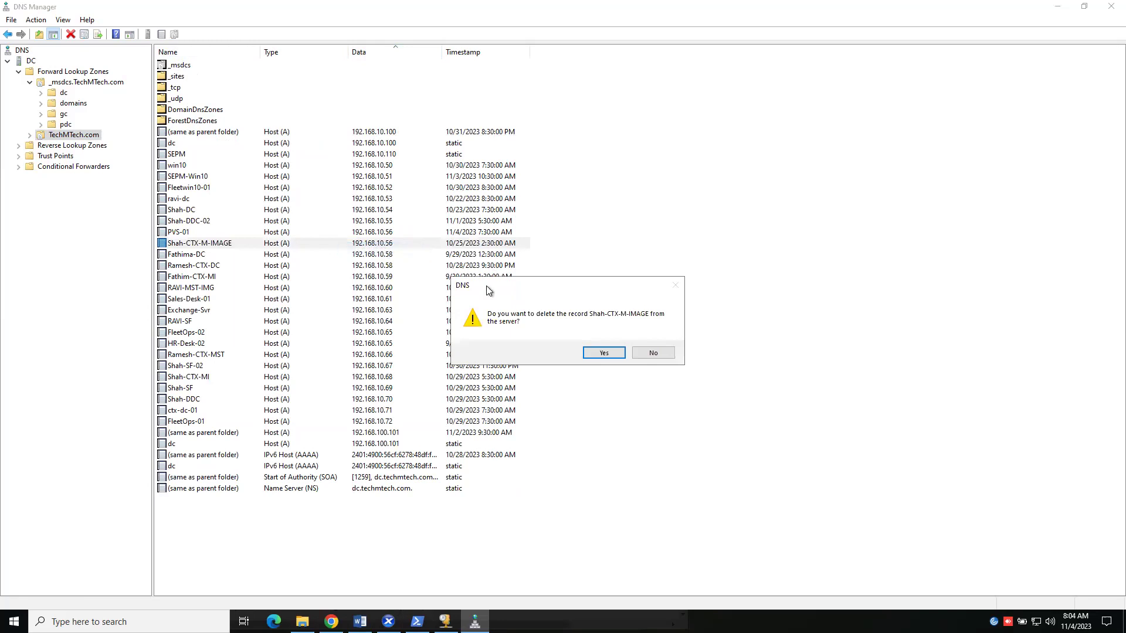
{"action": "left_click", "coordinate": [606, 354]}
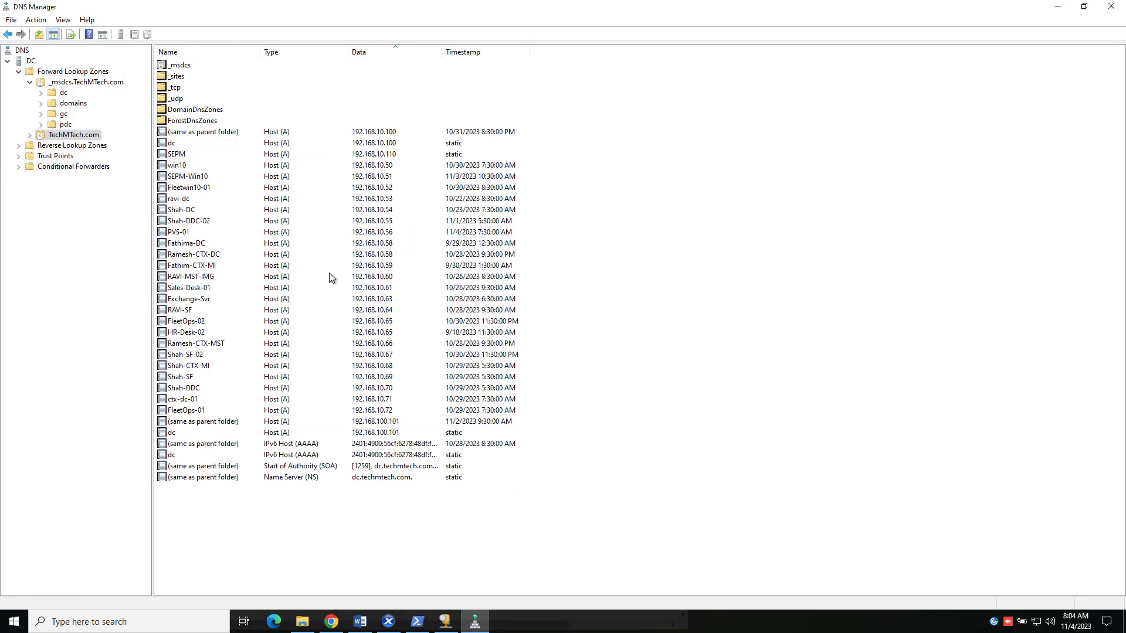
- Compare the host records that share an address and delete the one ending in CTX-DC at 192.168.10.58
{"action": "left_click", "coordinate": [183, 234]}
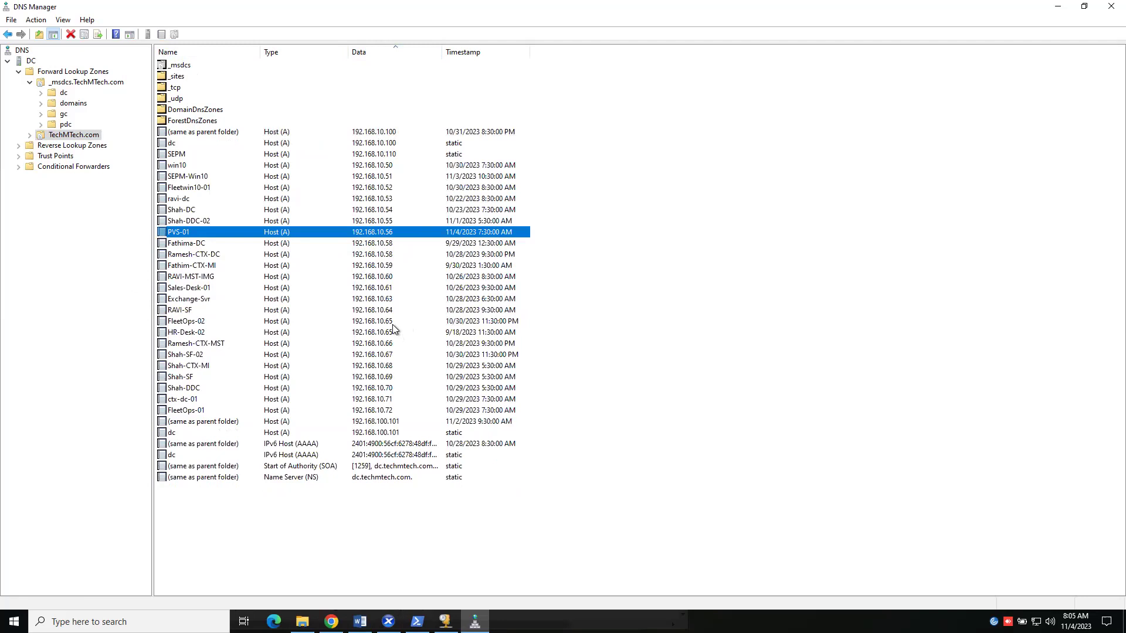
{"action": "left_click", "coordinate": [185, 322]}
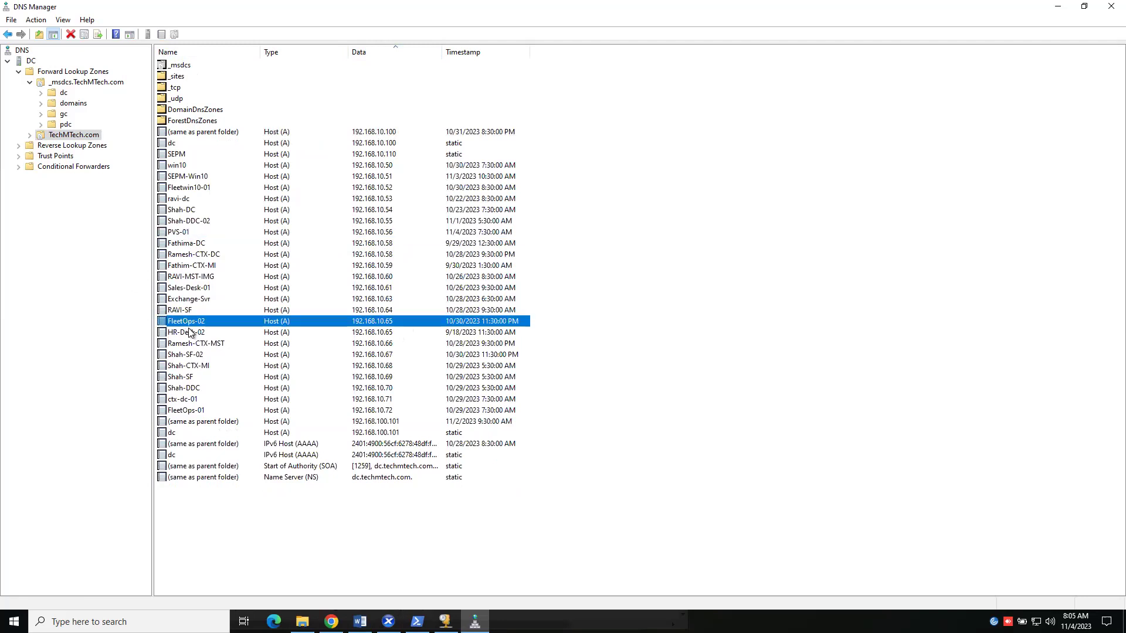
{"action": "left_click", "coordinate": [189, 332]}
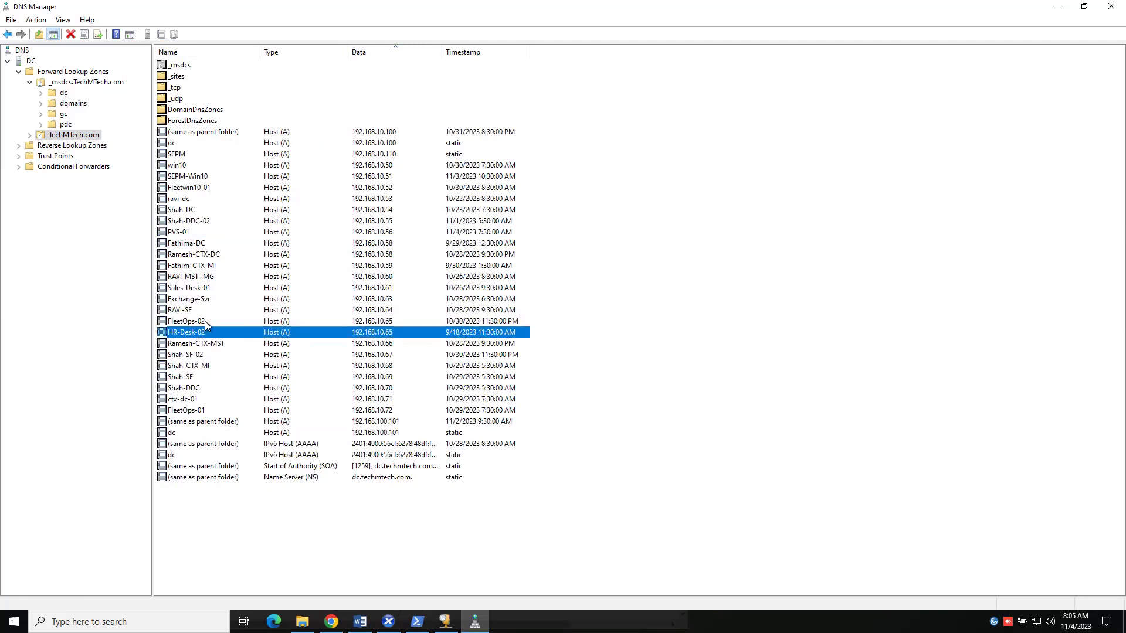
{"action": "left_click", "coordinate": [387, 256]}
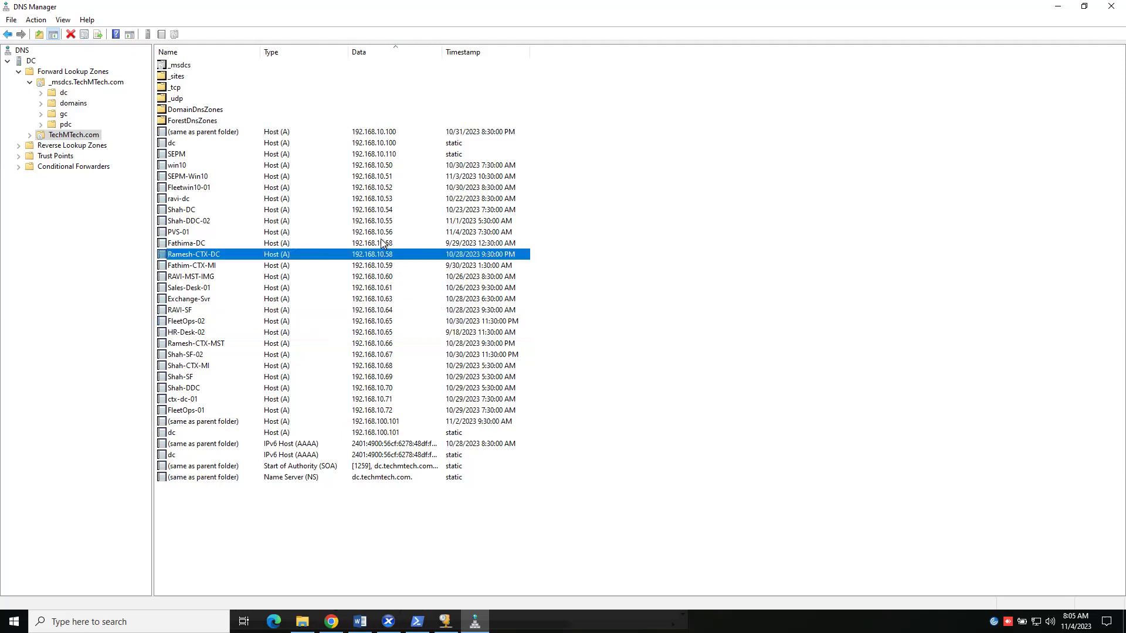
{"action": "left_click", "coordinate": [380, 244]}
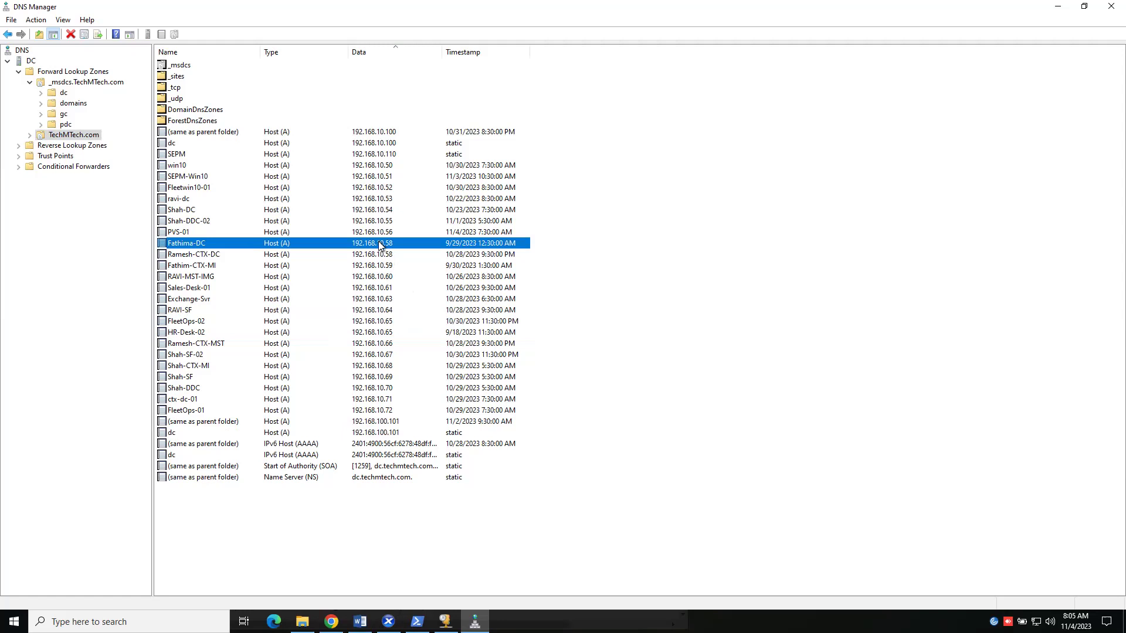
{"action": "left_click", "coordinate": [377, 255]}
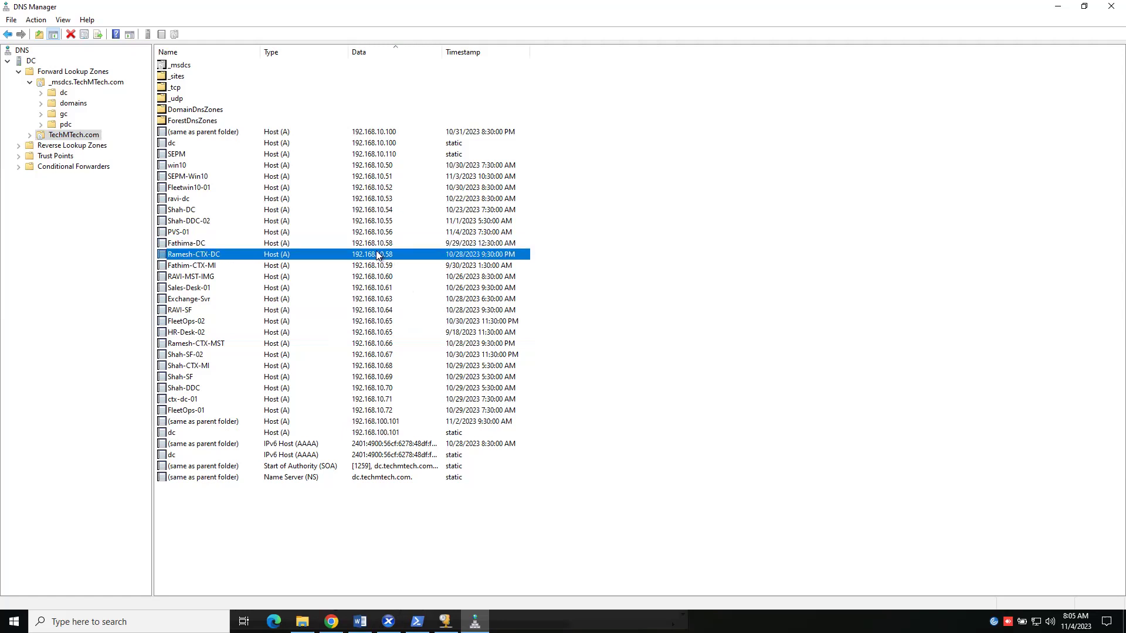
{"action": "right_click", "coordinate": [377, 255]}
{"action": "left_click", "coordinate": [410, 257]}
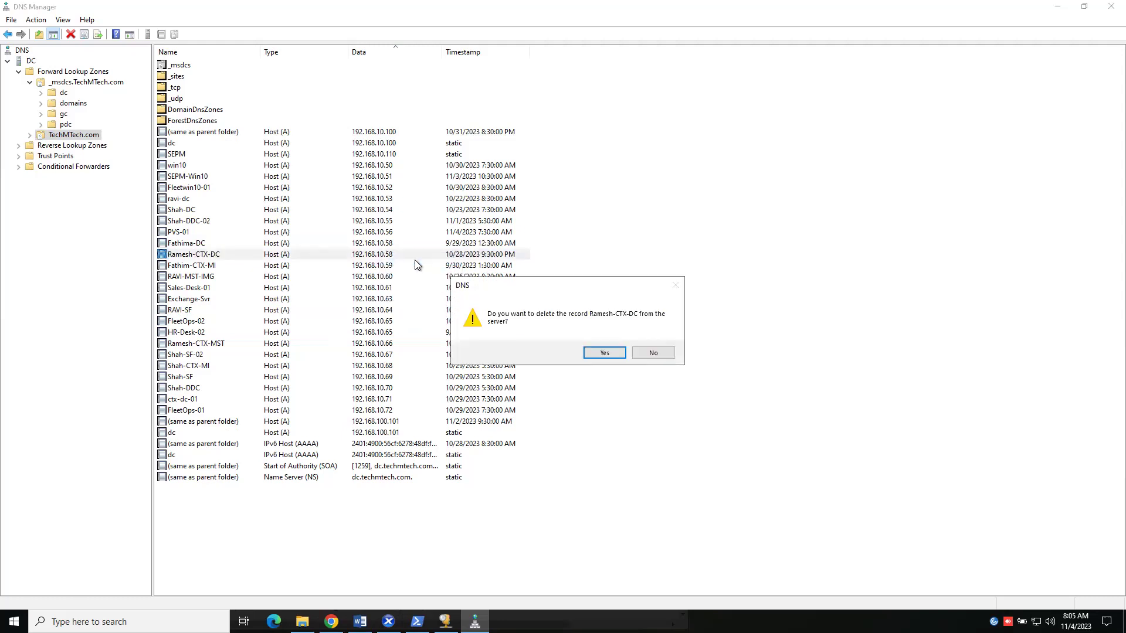
{"action": "left_click", "coordinate": [604, 353]}
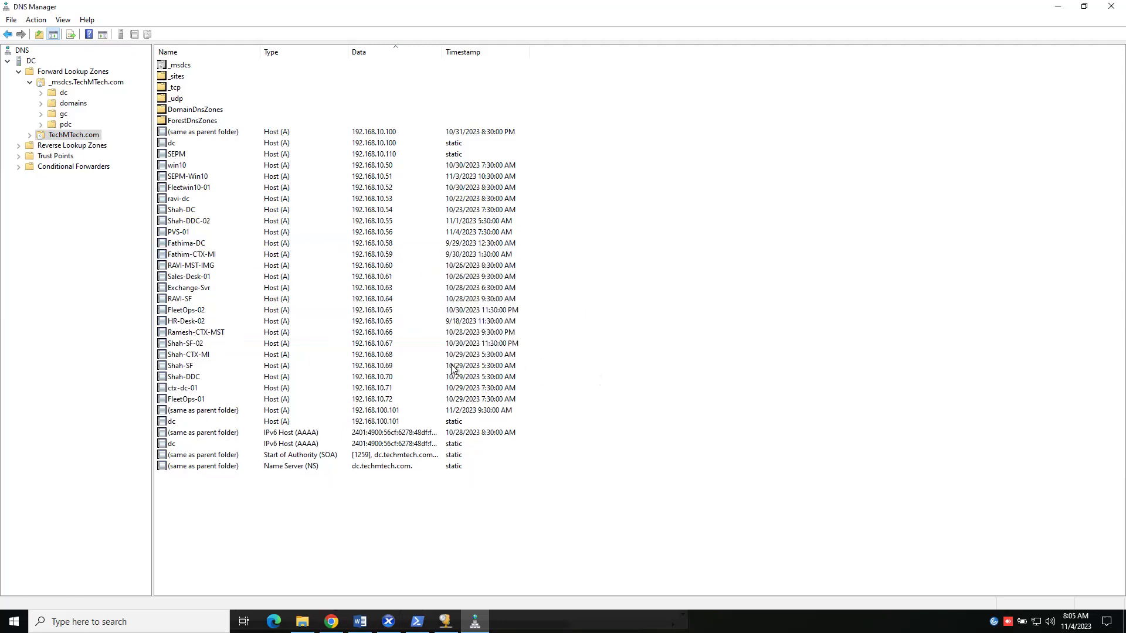
- Delete the HR-Desk-02 host record that shares 192.168.10.65 with FleetOps-02
{"action": "left_click", "coordinate": [375, 312]}
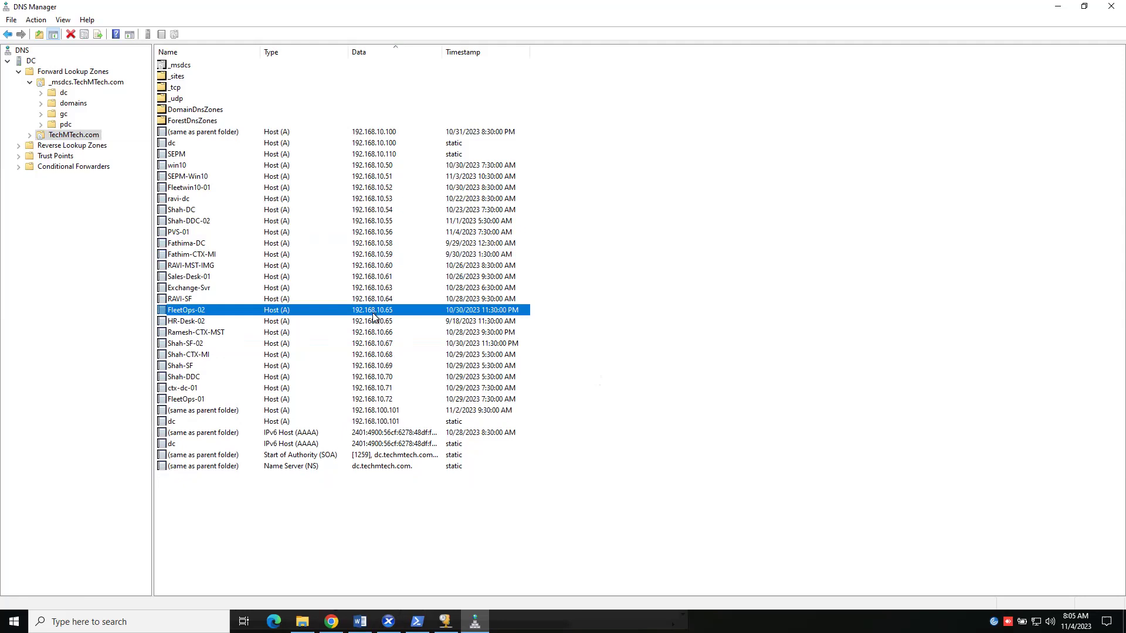
{"action": "left_click", "coordinate": [373, 322]}
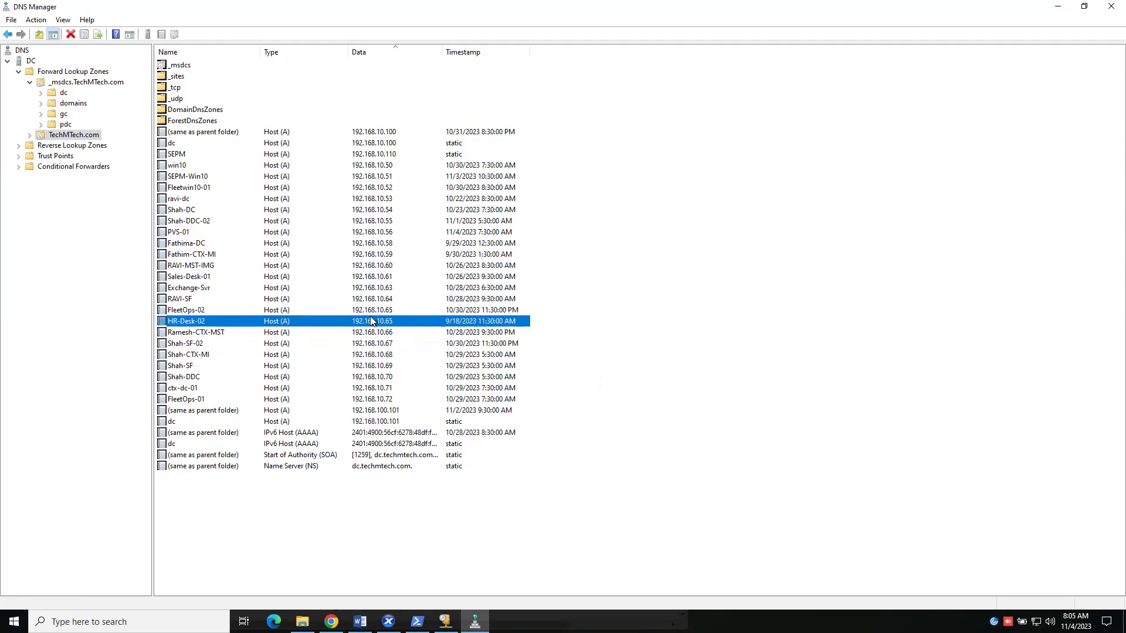
{"action": "right_click", "coordinate": [372, 319]}
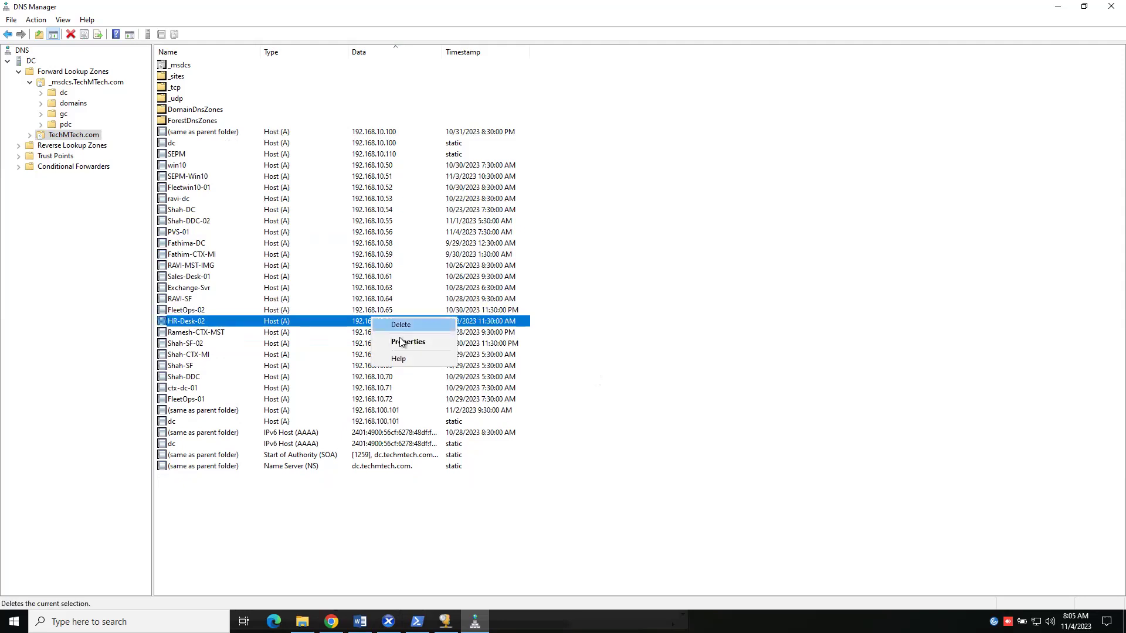
{"action": "left_click", "coordinate": [400, 325]}
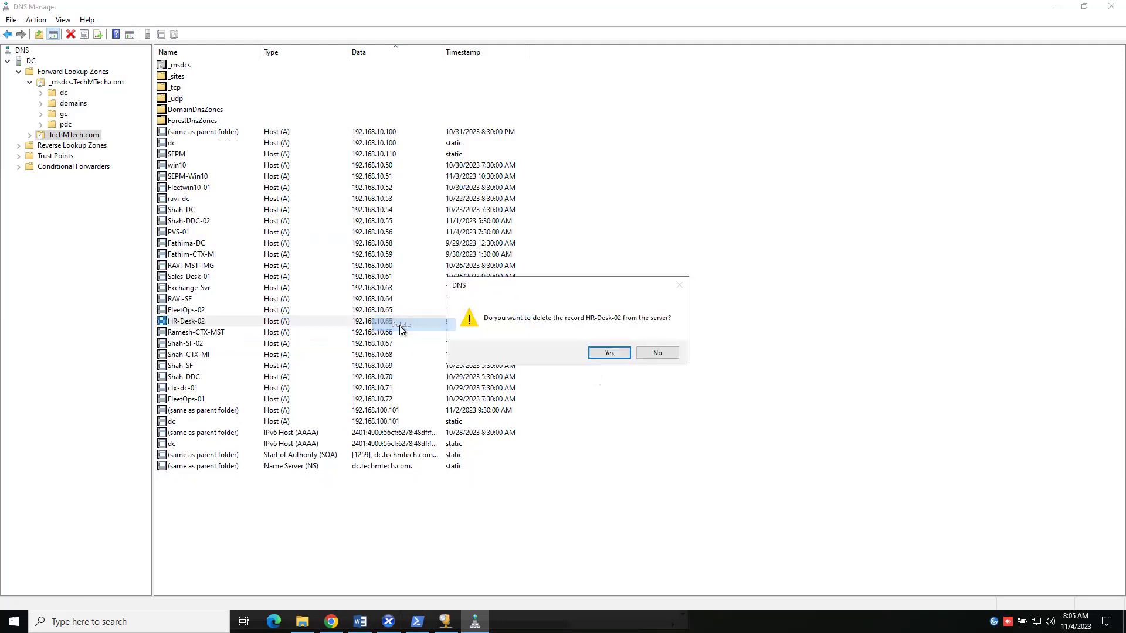
{"action": "left_click", "coordinate": [610, 353]}
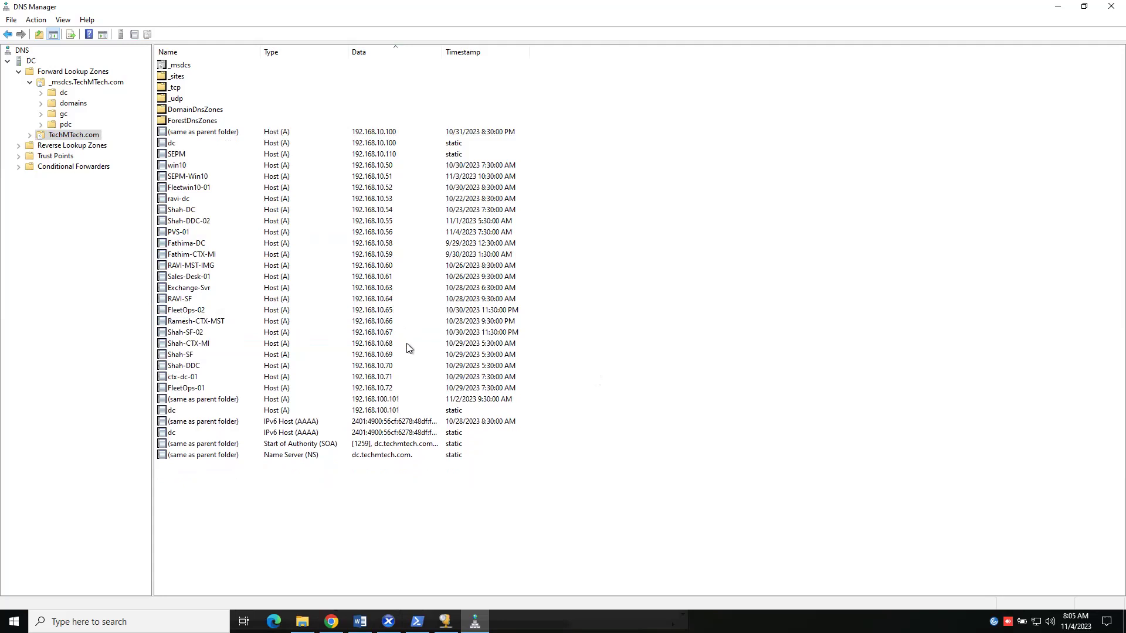
- Restore the DNS Manager window to its smaller size and close it to return to the DHCP address leases
{"action": "key", "text": "ctrl+F5"}
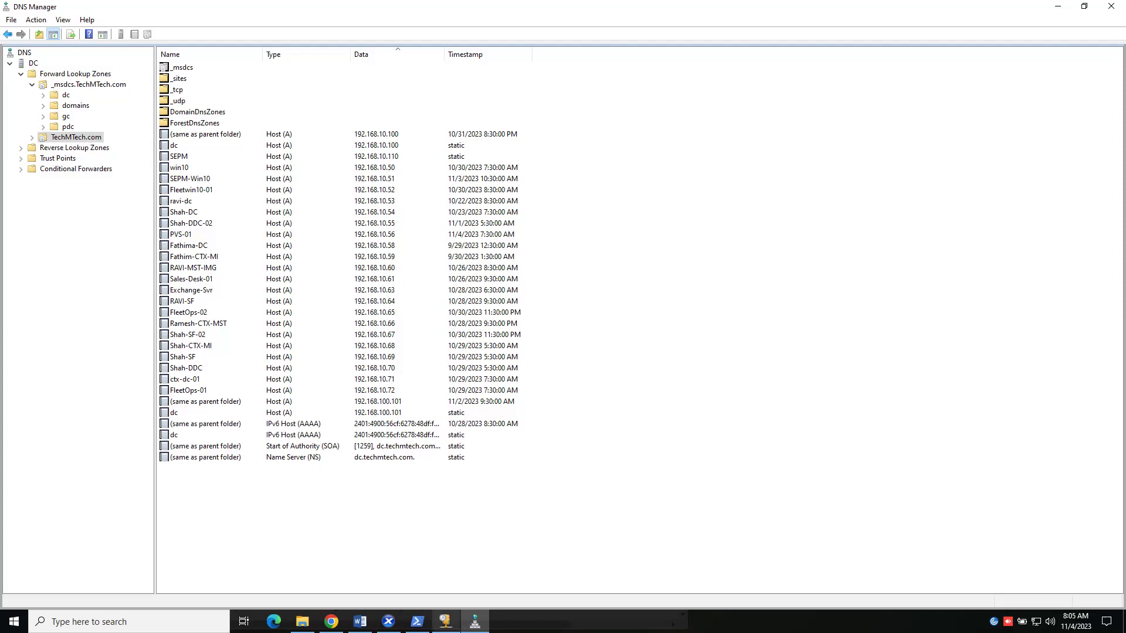
{"action": "left_click", "coordinate": [1084, 6]}
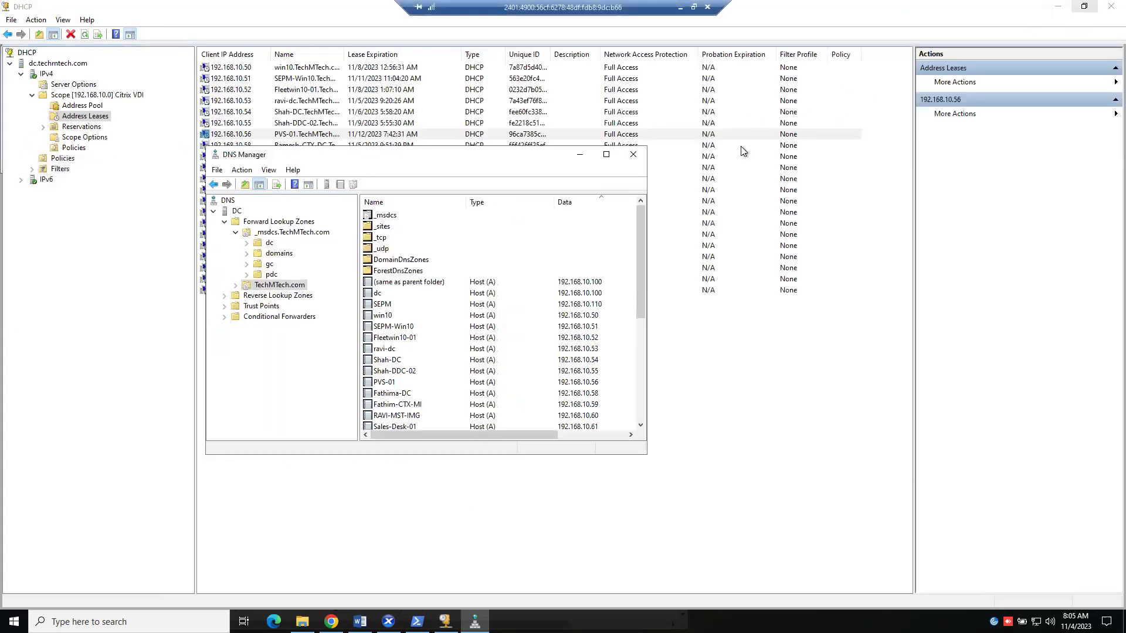
{"action": "left_click", "coordinate": [634, 155]}
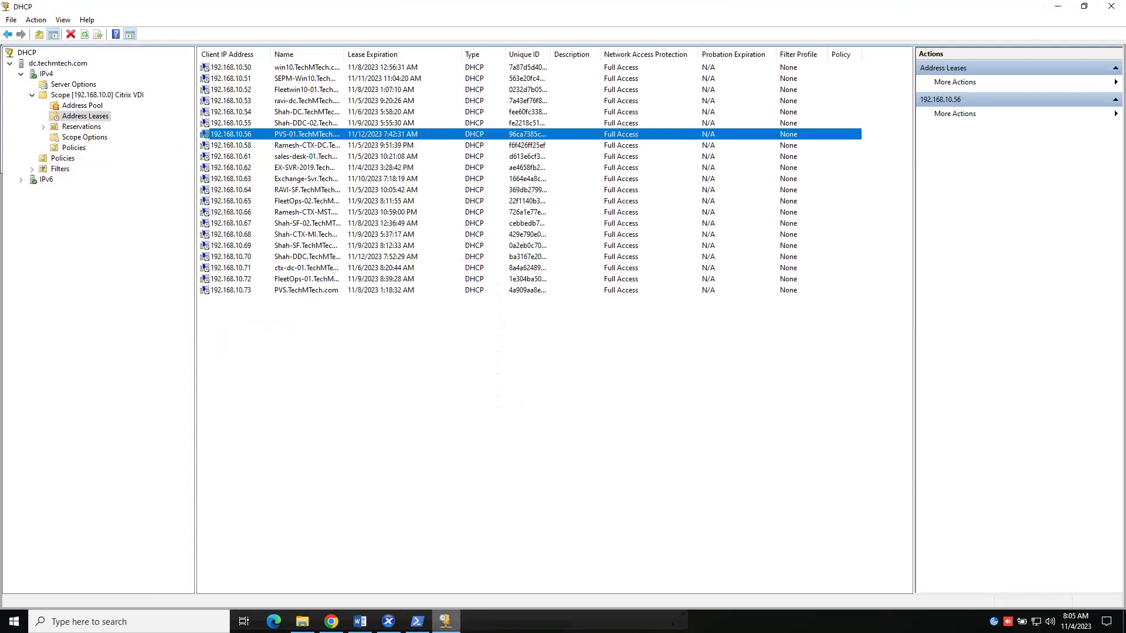
{"action": "mouse_move", "coordinate": [446, 621]}
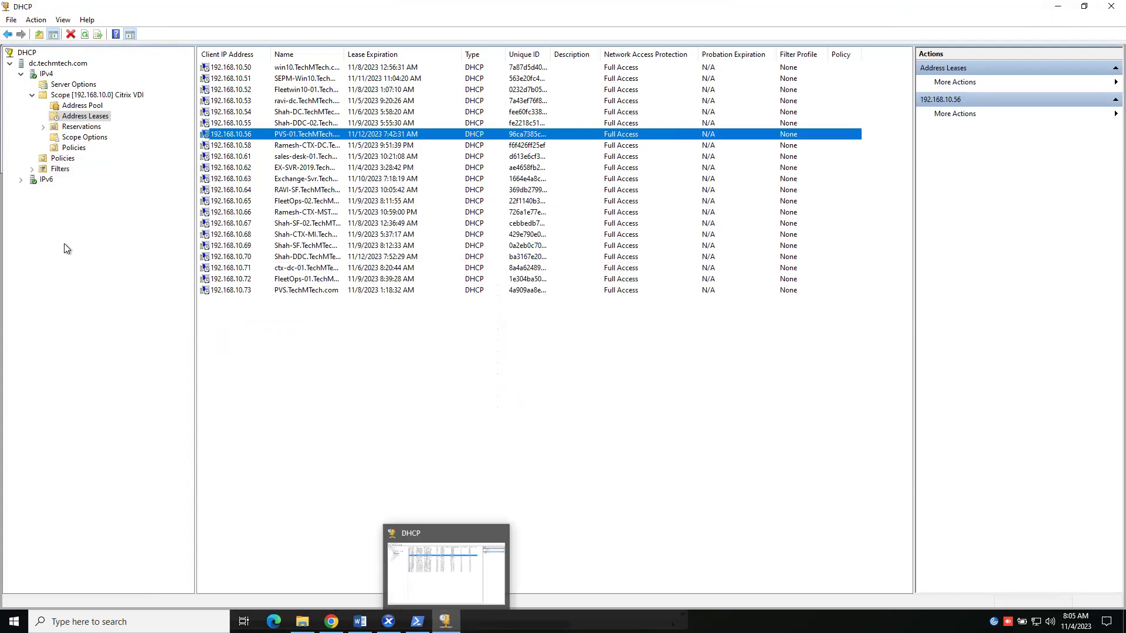
- Switch to XenCenter and unlock the PVS-01 console session with the administrator account password
{"action": "left_click", "coordinate": [388, 621]}
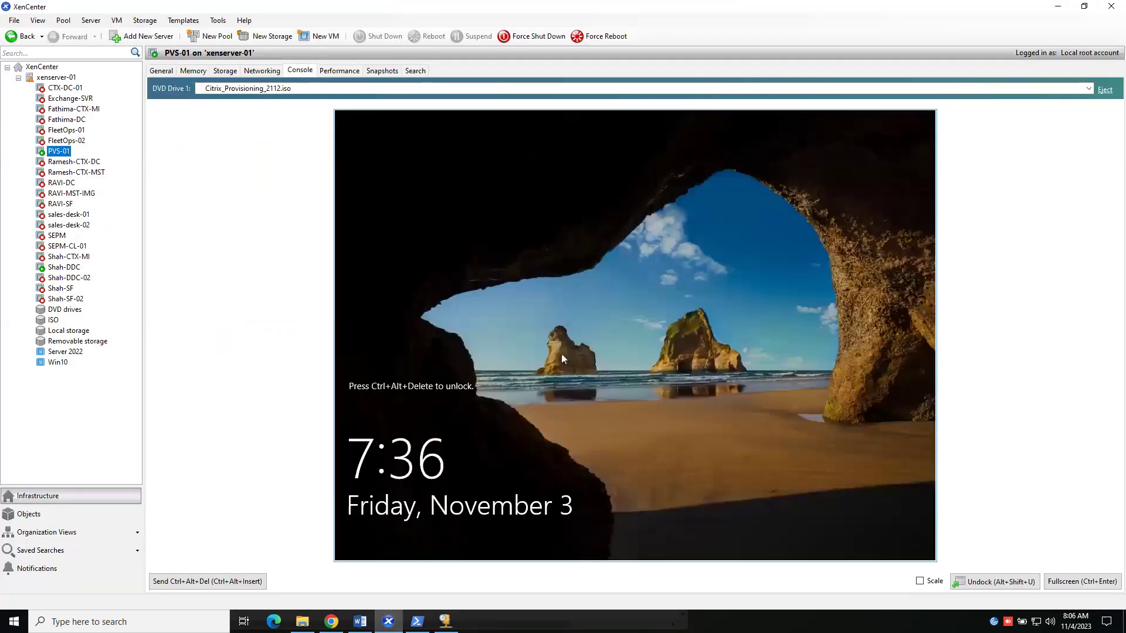
{"action": "left_click", "coordinate": [176, 582]}
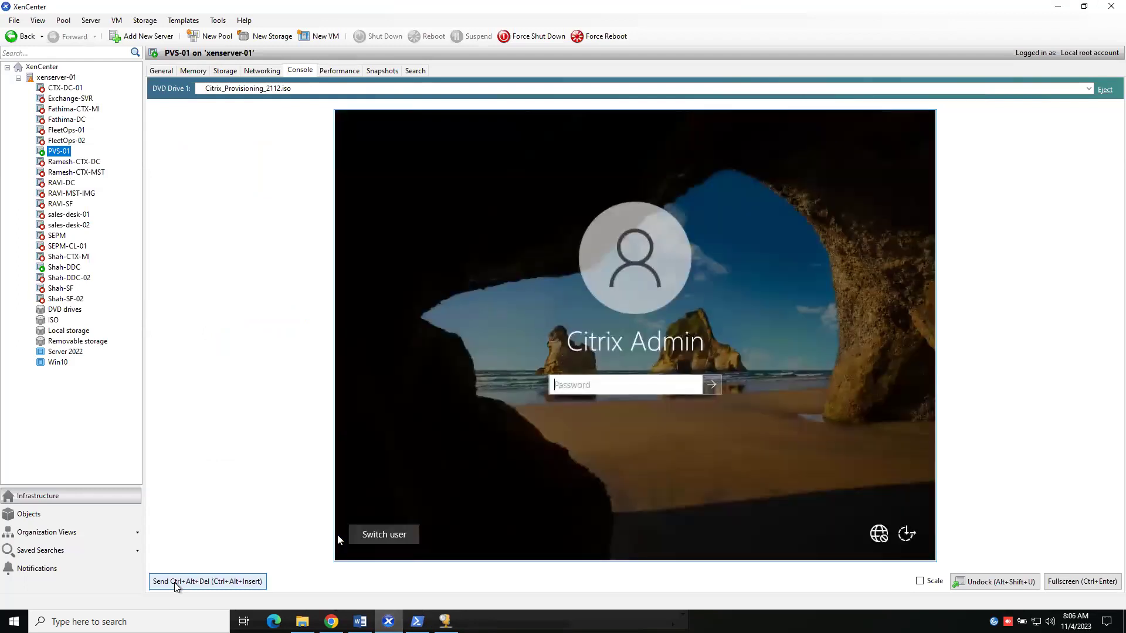
{"action": "type", "text": "••"}
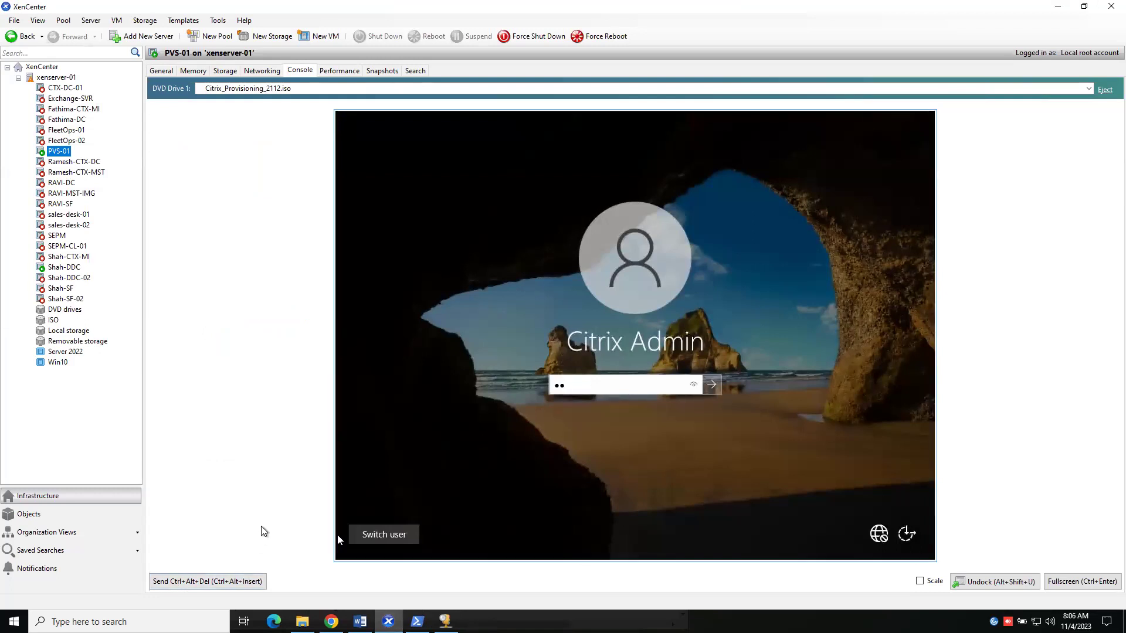
{"action": "type", "text": "•••••••"}
{"action": "key", "text": "Return"}
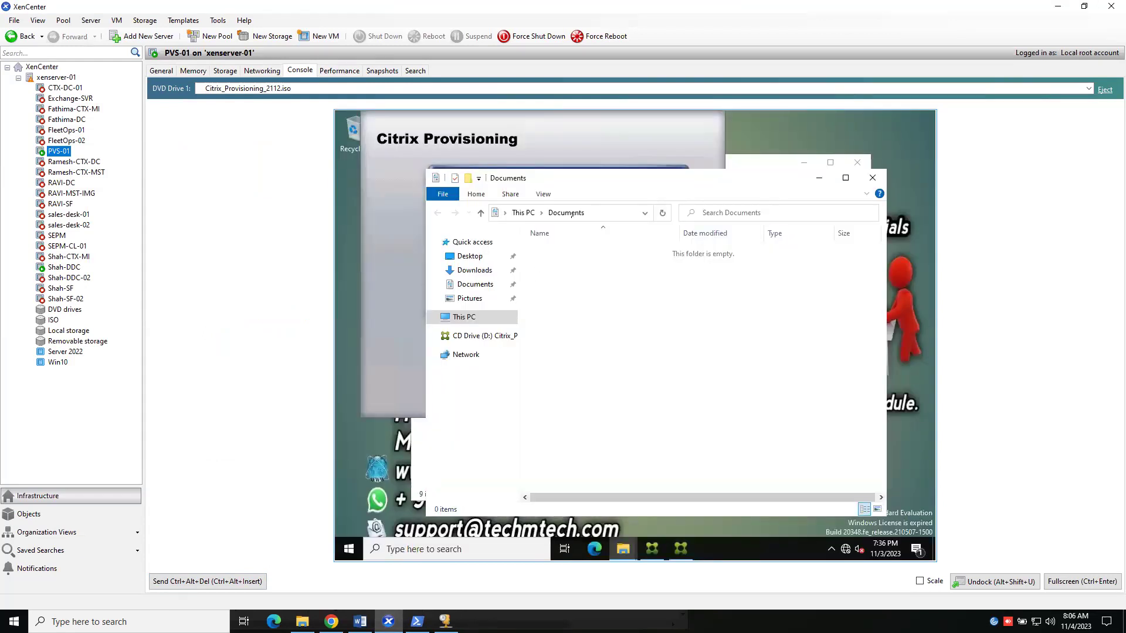
- Exit the Citrix Provisioning installer and close the This PC and Documents windows on PVS-01
{"action": "left_click", "coordinate": [591, 134]}
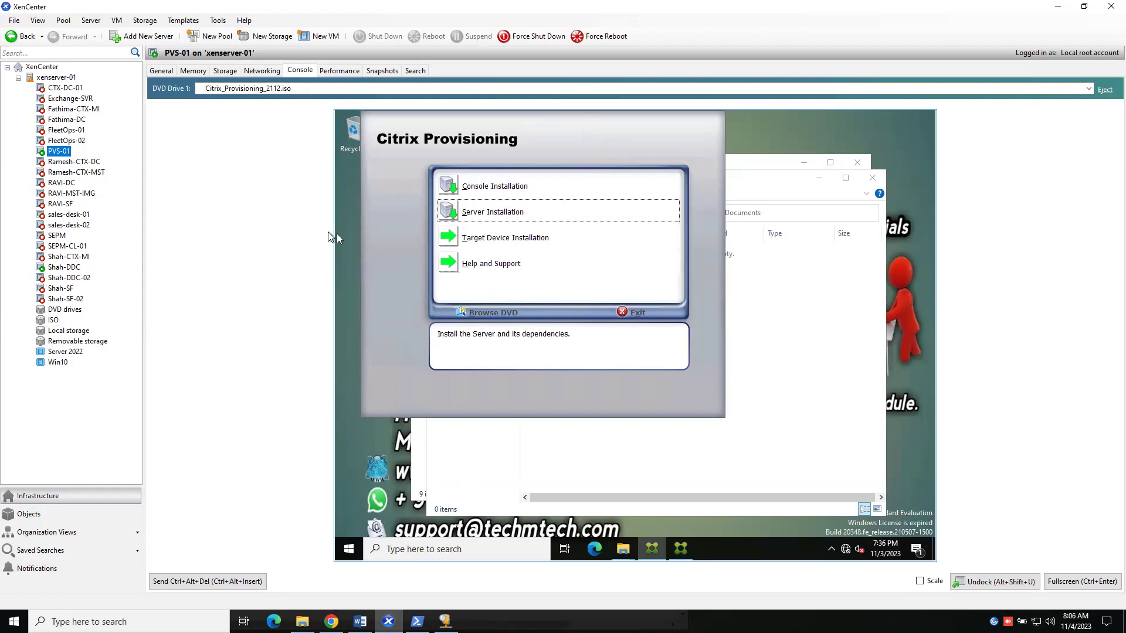
{"action": "left_click", "coordinate": [783, 168]}
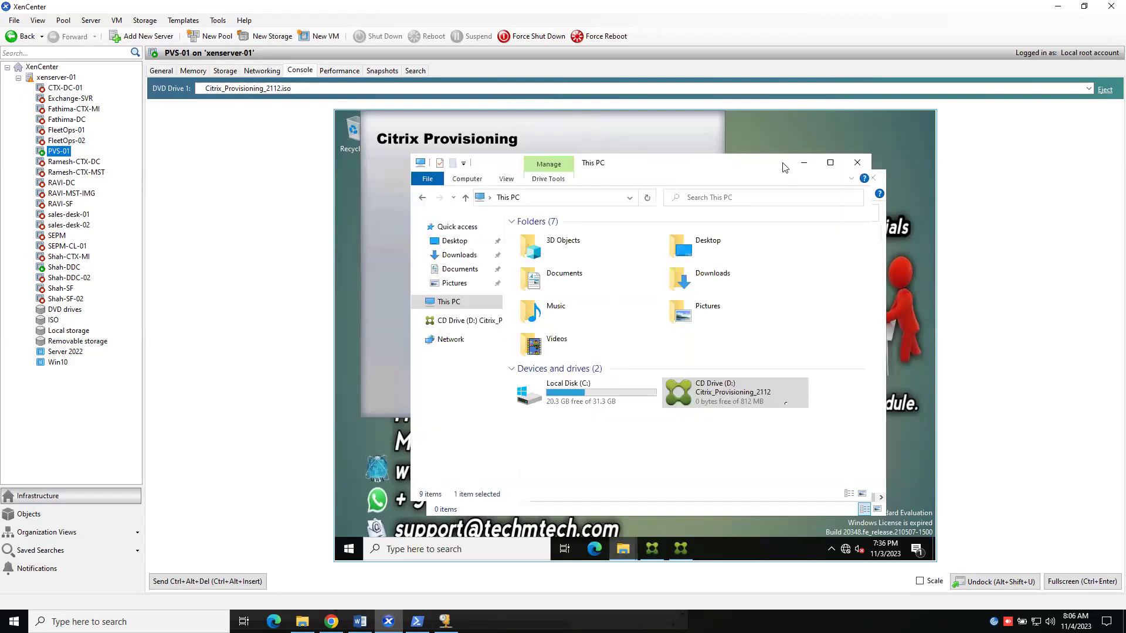
{"action": "left_click", "coordinate": [377, 217]}
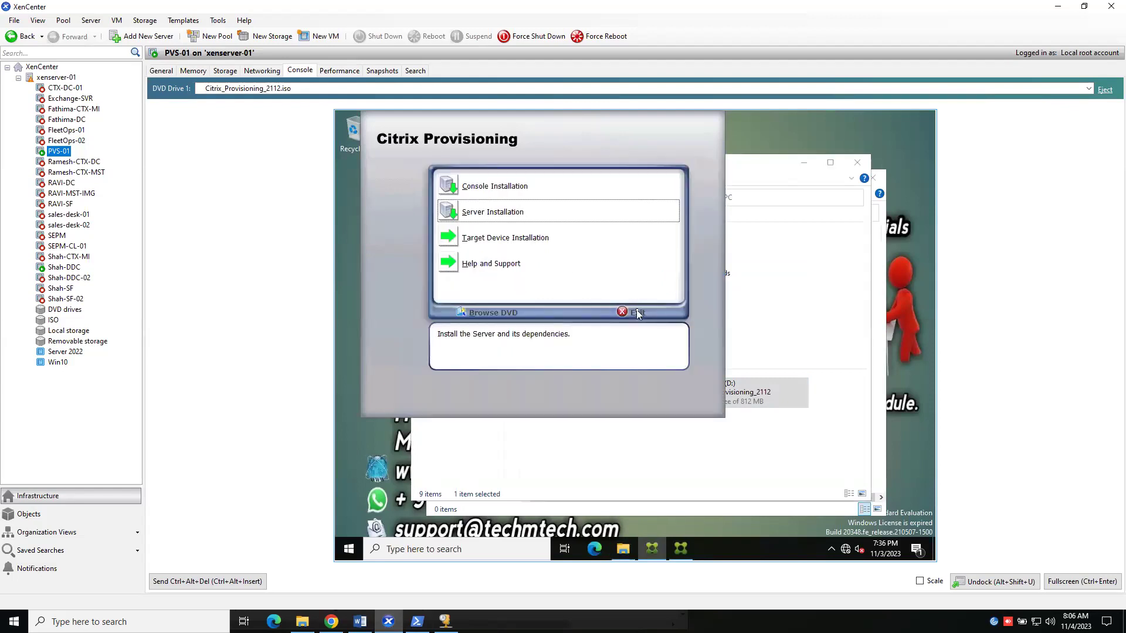
{"action": "left_click", "coordinate": [637, 313]}
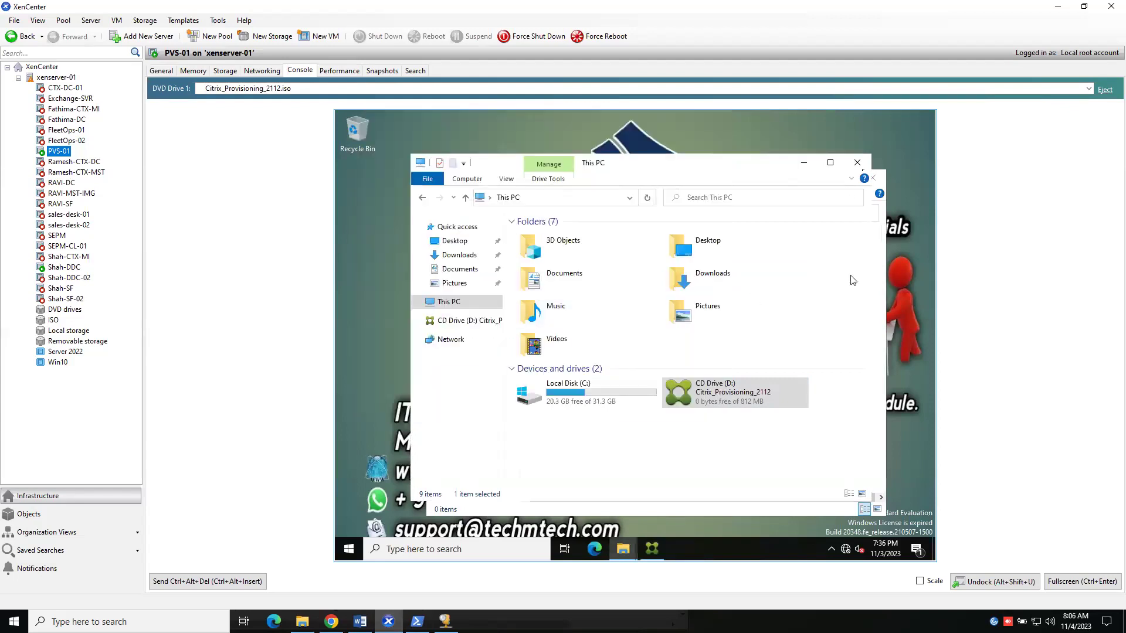
{"action": "left_click", "coordinate": [857, 163]}
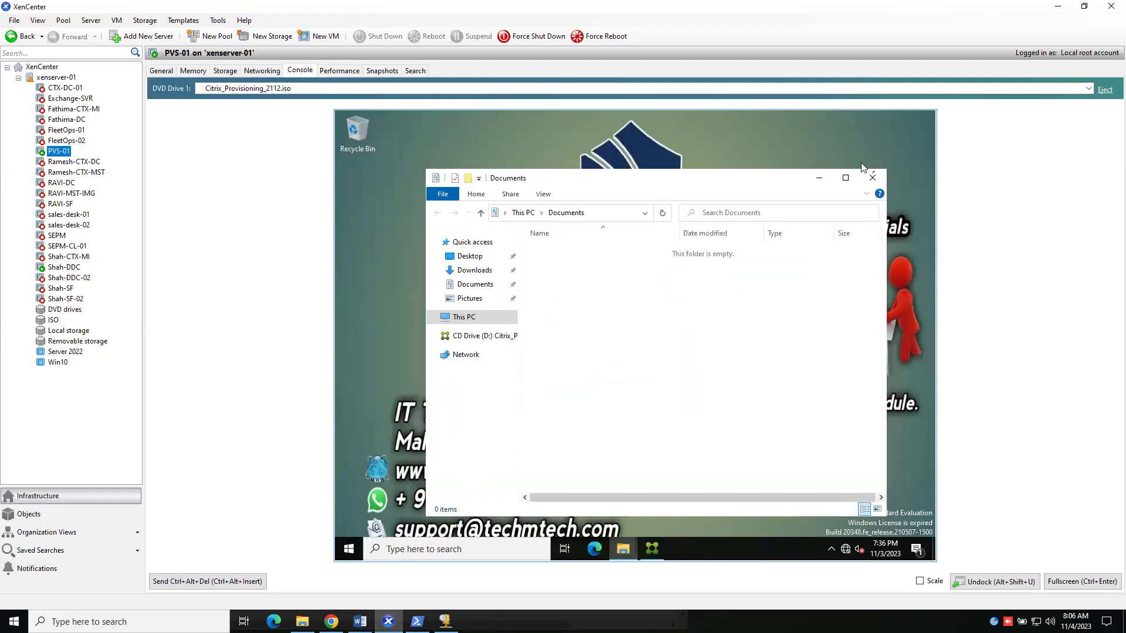
{"action": "left_click", "coordinate": [883, 178]}
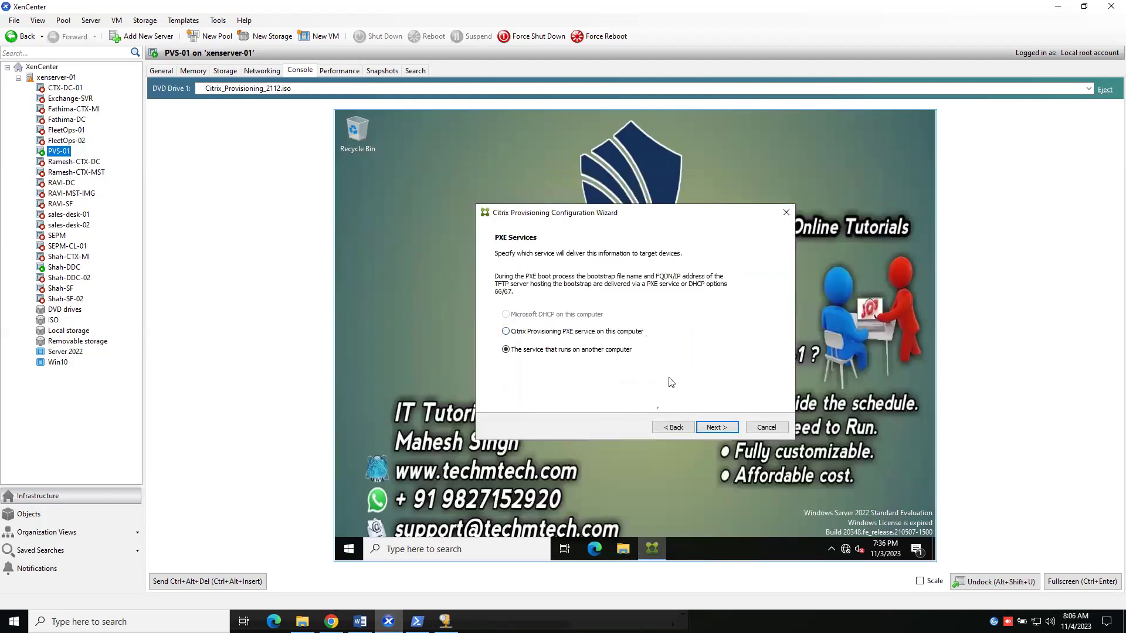
{"action": "left_click", "coordinate": [706, 428]}
{"action": "left_click", "coordinate": [712, 433]}
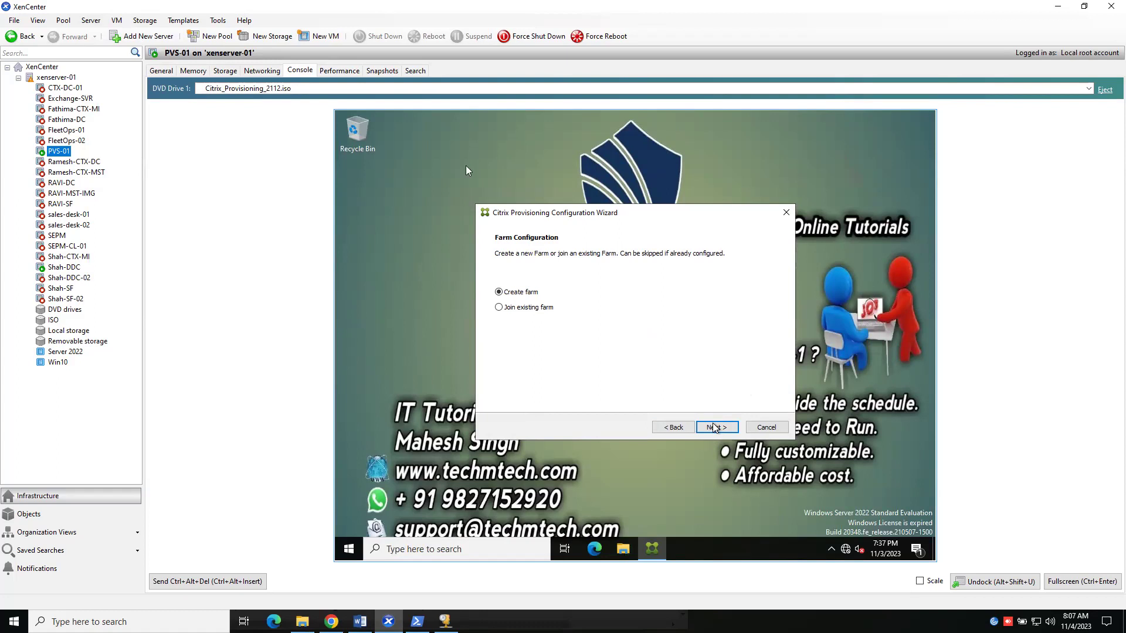
{"action": "left_click", "coordinate": [710, 427]}
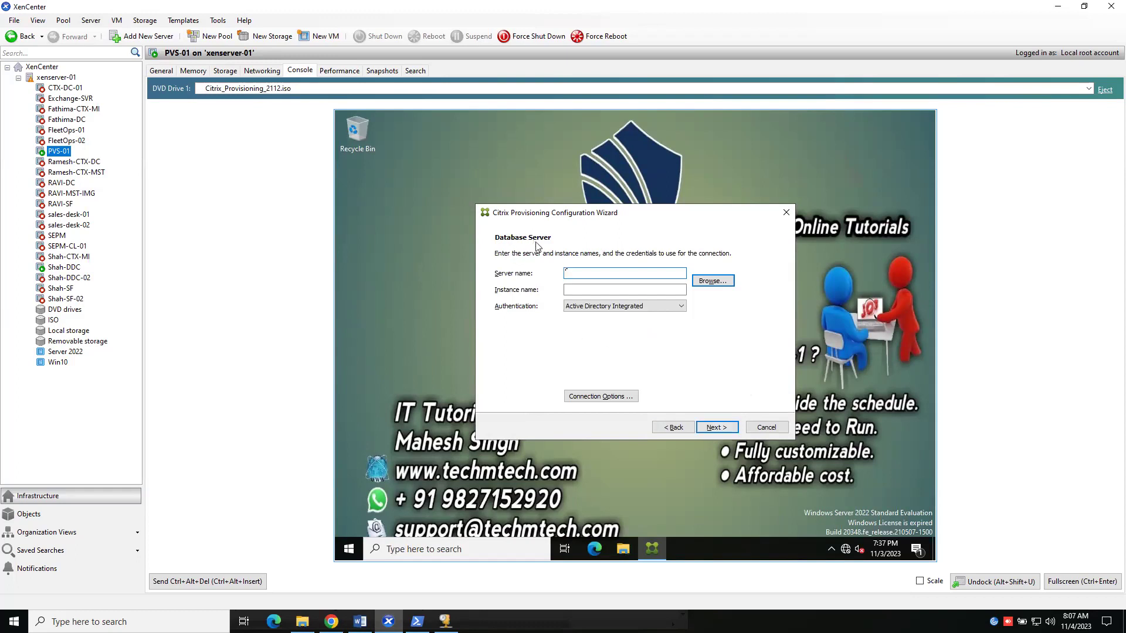
{"action": "left_click", "coordinate": [706, 282]}
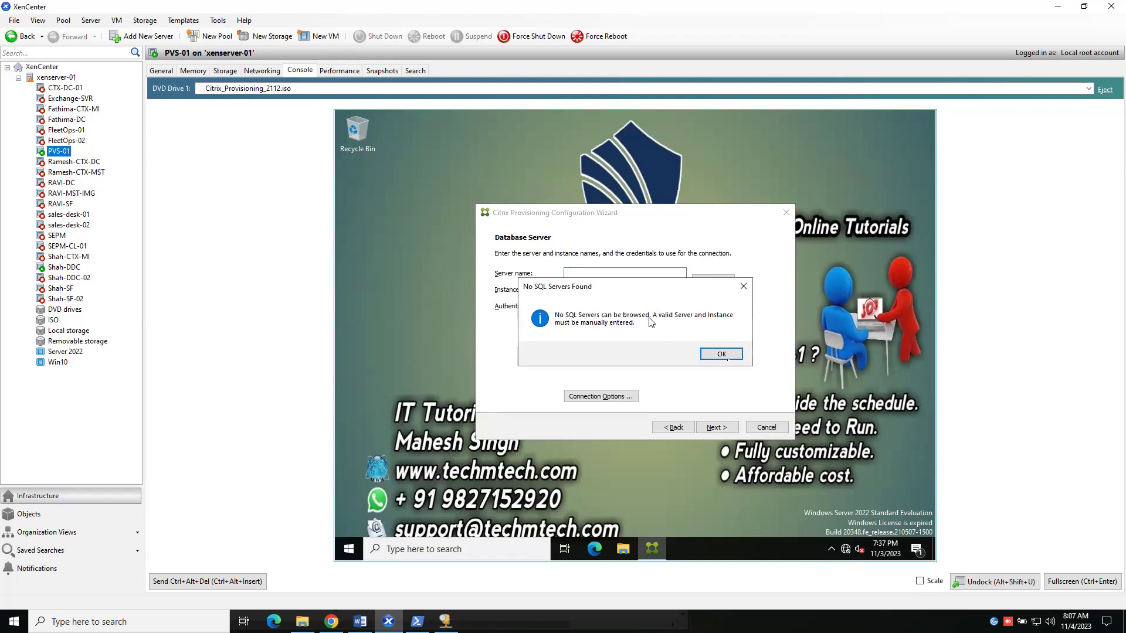
{"action": "left_click", "coordinate": [722, 355]}
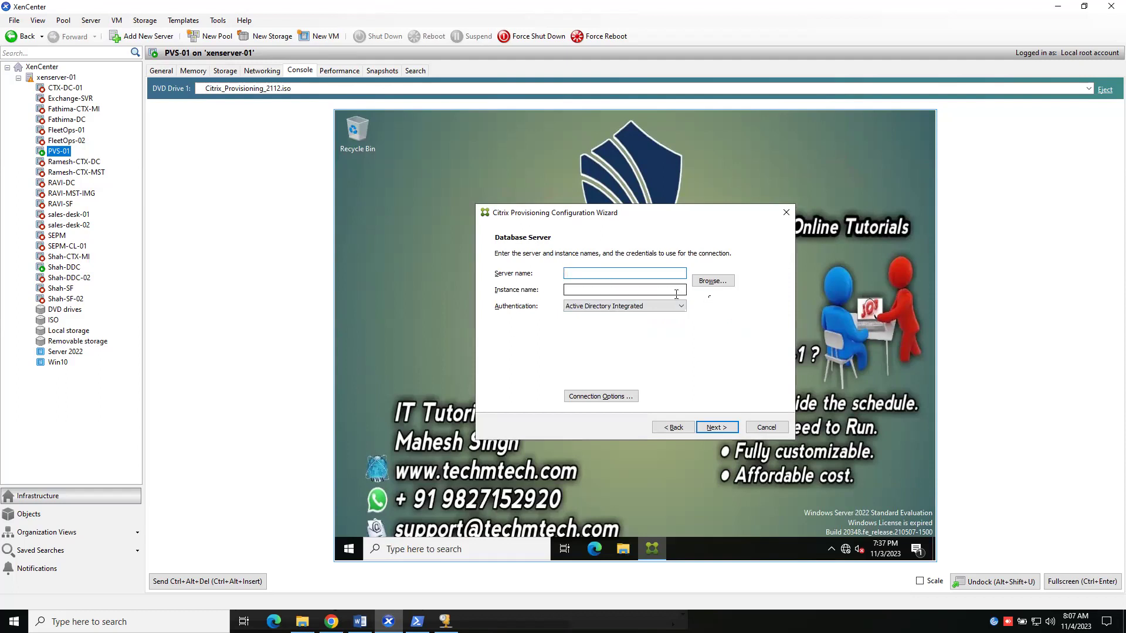
{"action": "left_click", "coordinate": [712, 281]}
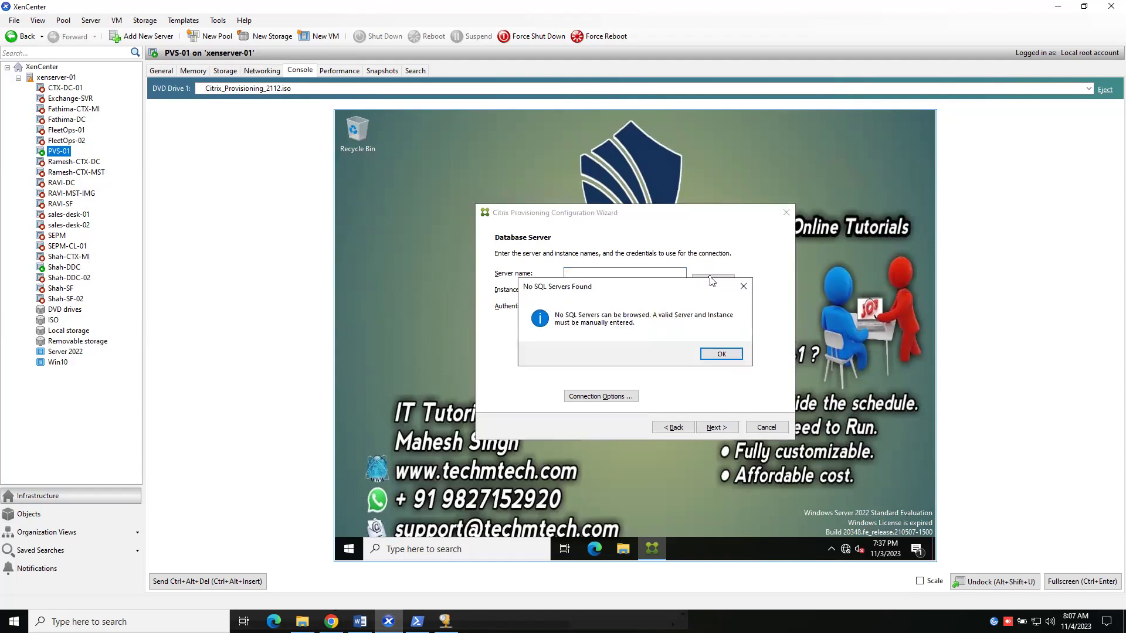
{"action": "left_click", "coordinate": [730, 356]}
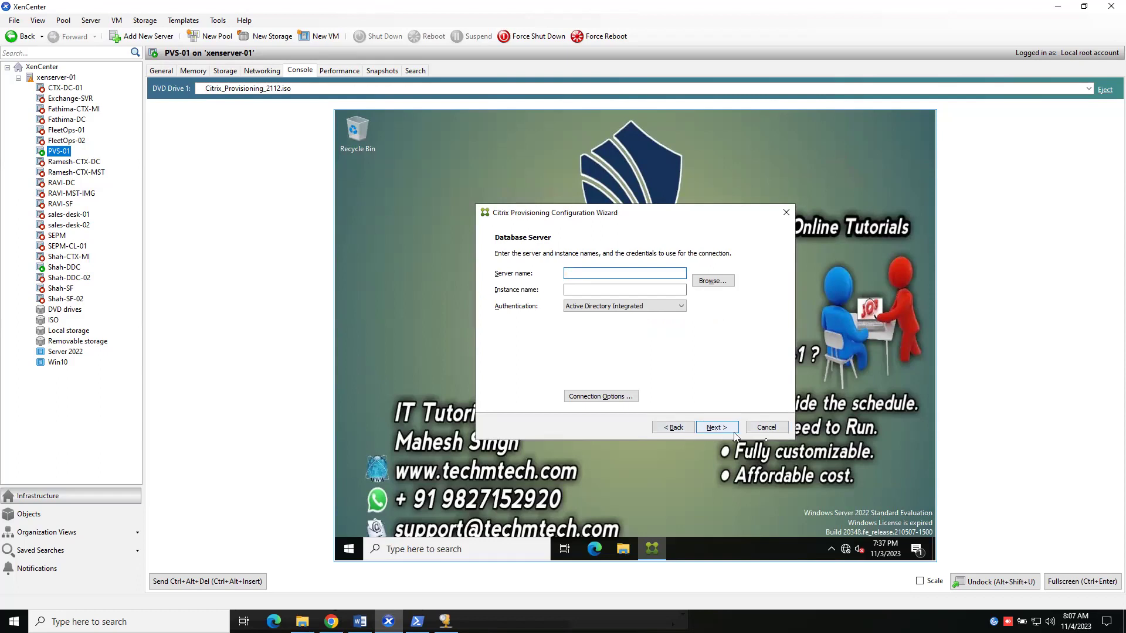
{"action": "left_click", "coordinate": [764, 430]}
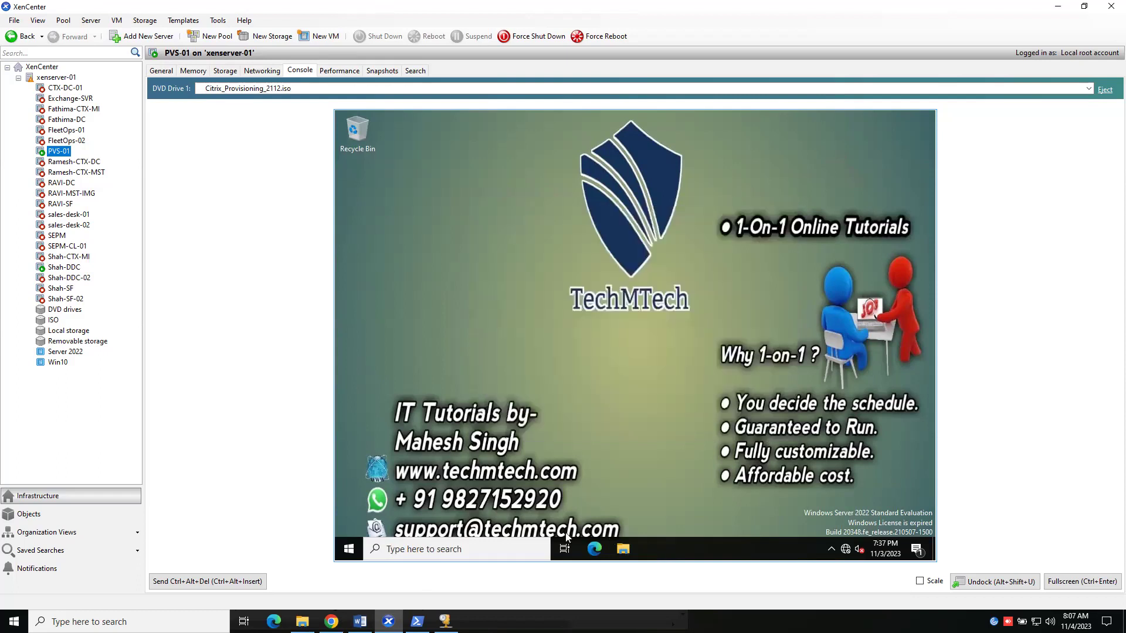
- Launch the Citrix Provisioning Configuration Wizard on PVS-01
{"action": "left_click", "coordinate": [348, 547]}
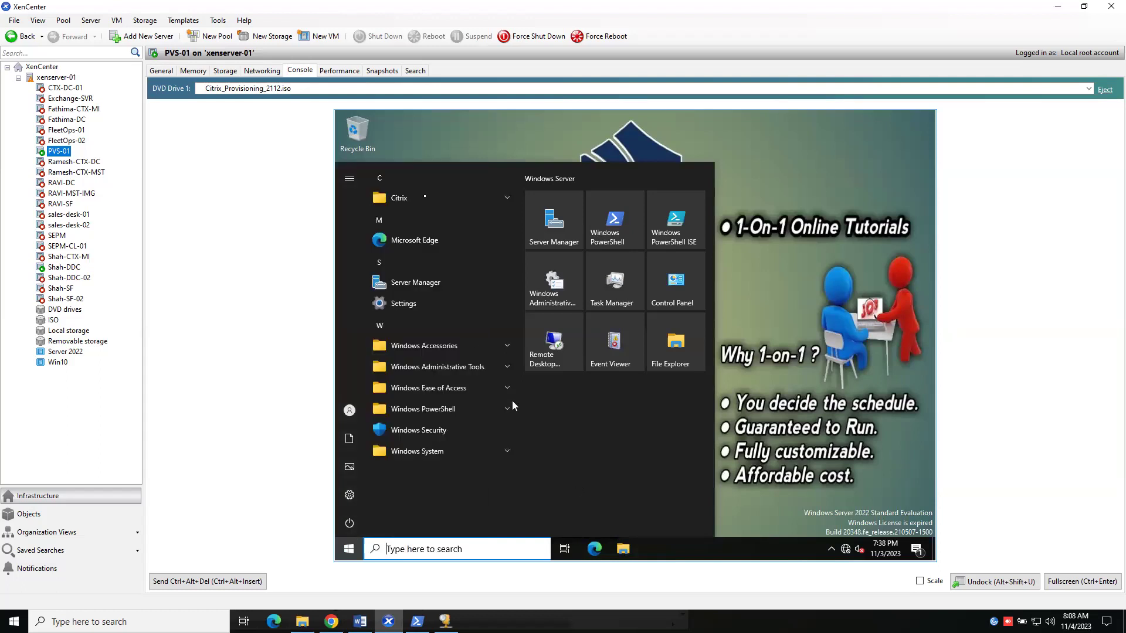
{"action": "left_click", "coordinate": [426, 201]}
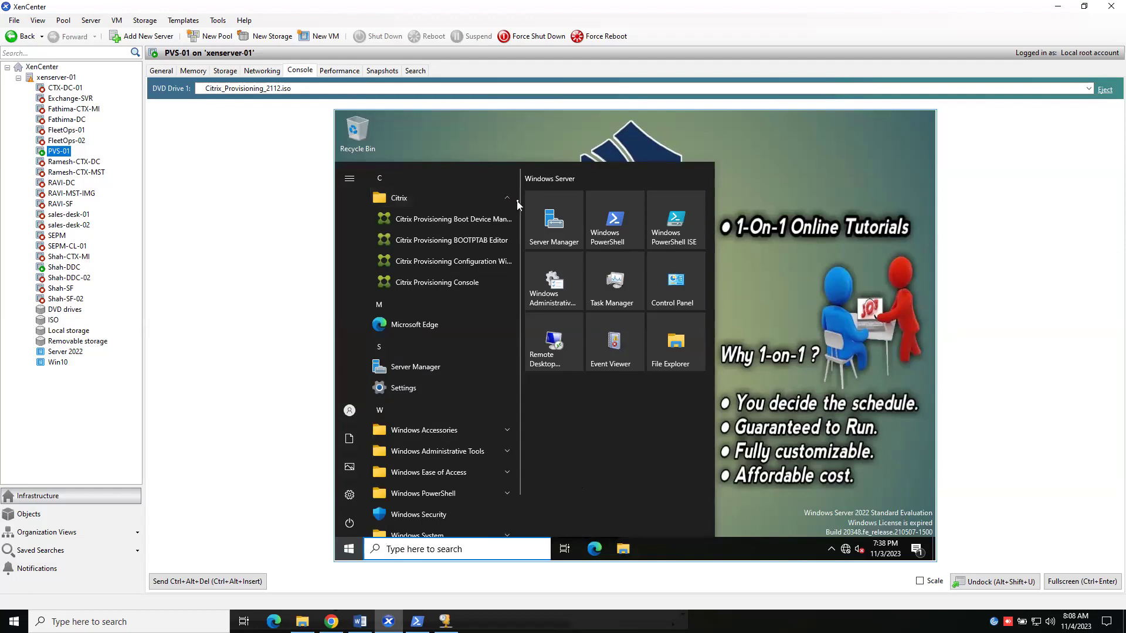
{"action": "left_click", "coordinate": [489, 261]}
{"action": "left_click", "coordinate": [577, 407]}
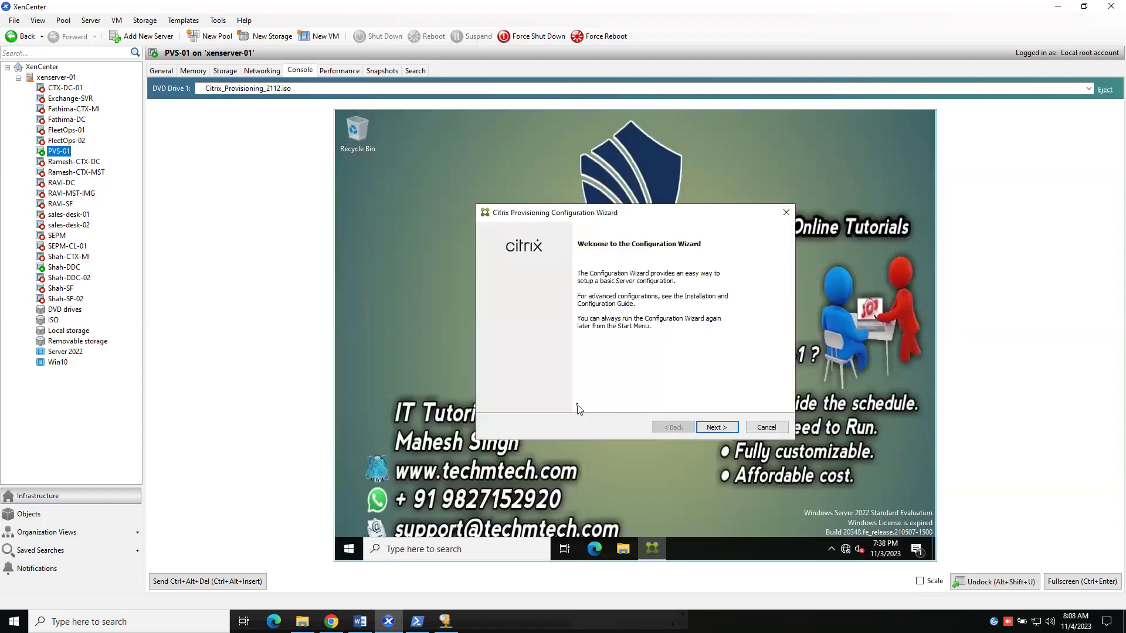
- Specify DHCP and PXE services that run on another computer, and choose to create a new farm
{"action": "left_click", "coordinate": [718, 428]}
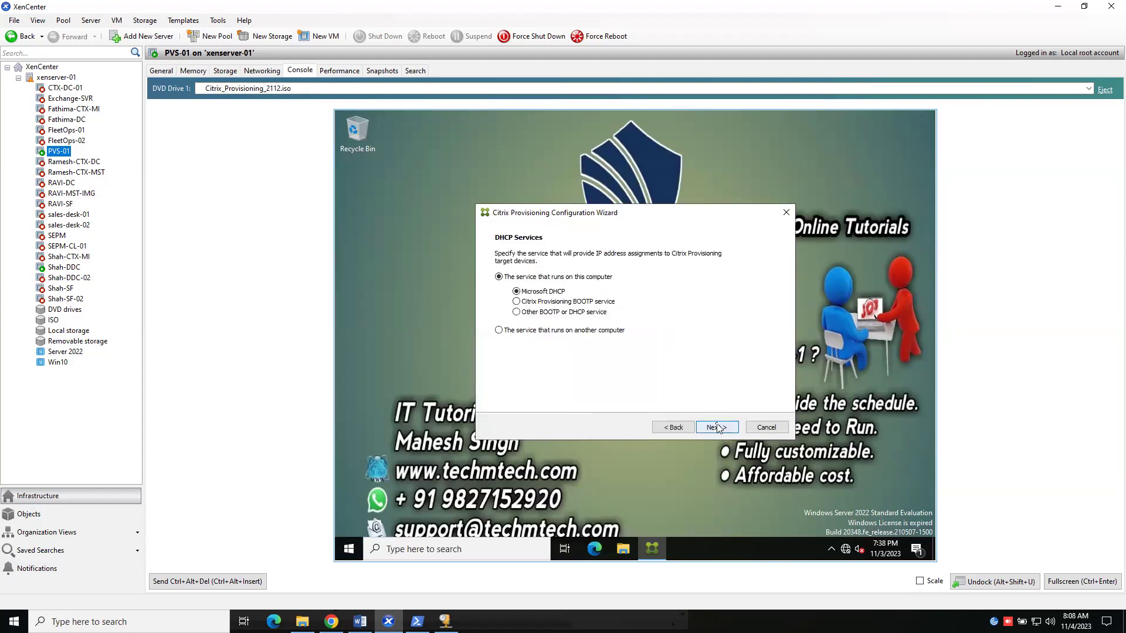
{"action": "left_click", "coordinate": [497, 332]}
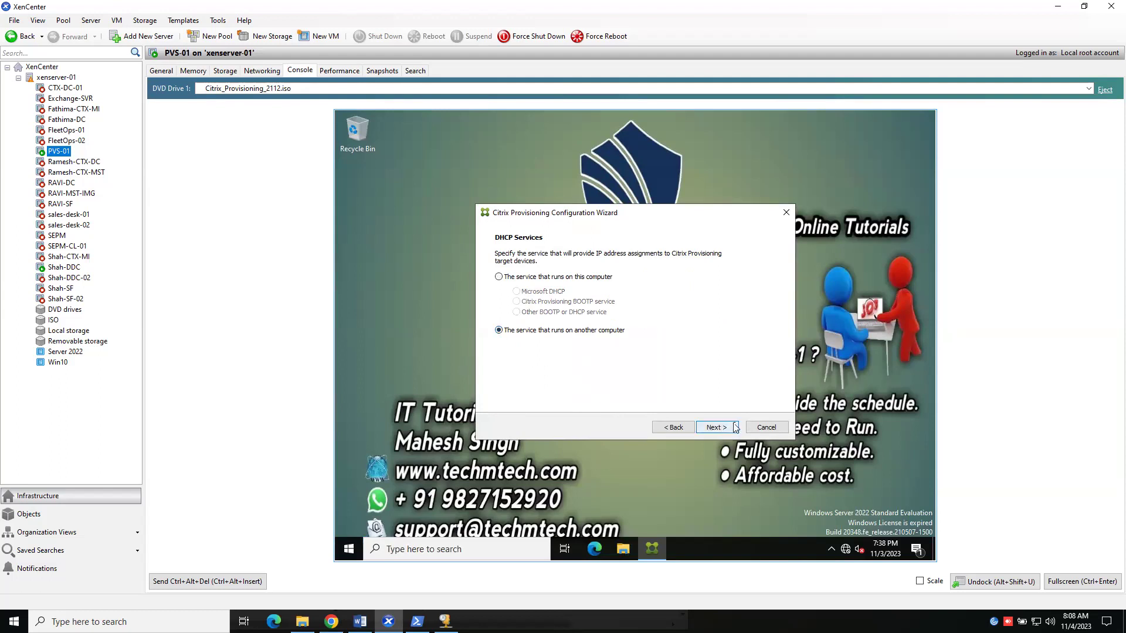
{"action": "left_click", "coordinate": [730, 429]}
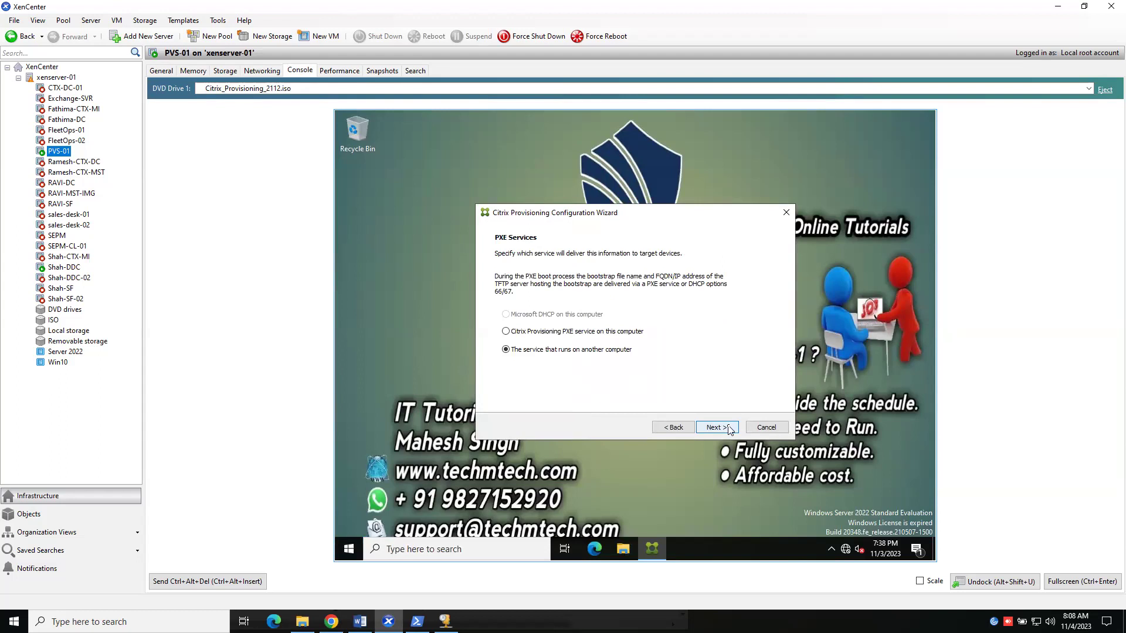
{"action": "left_click", "coordinate": [730, 430]}
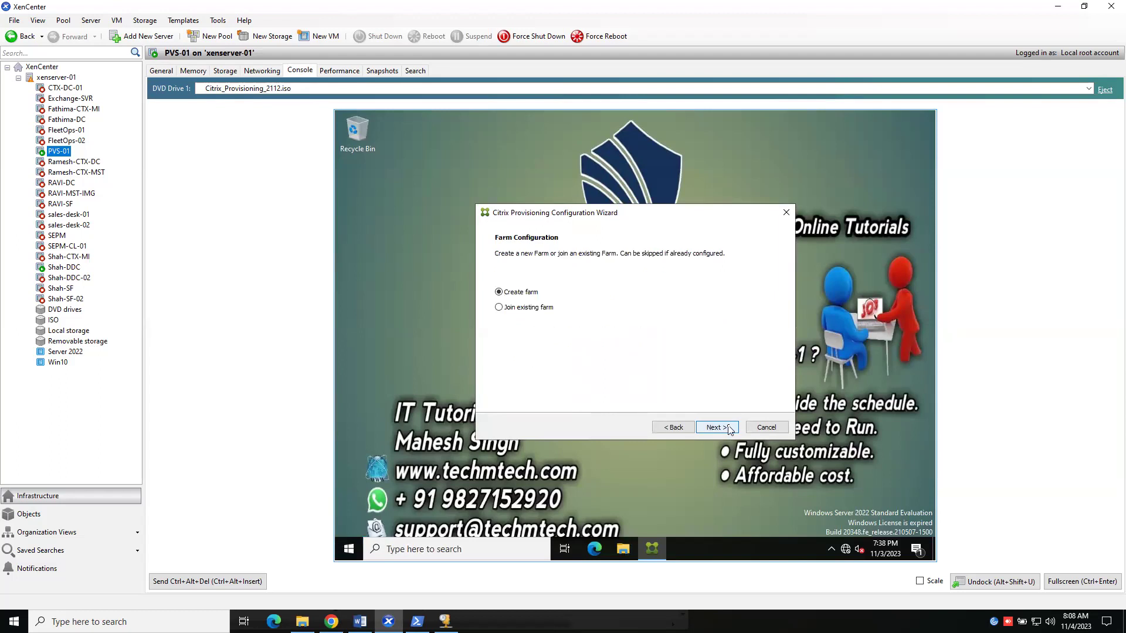
{"action": "left_click", "coordinate": [723, 429]}
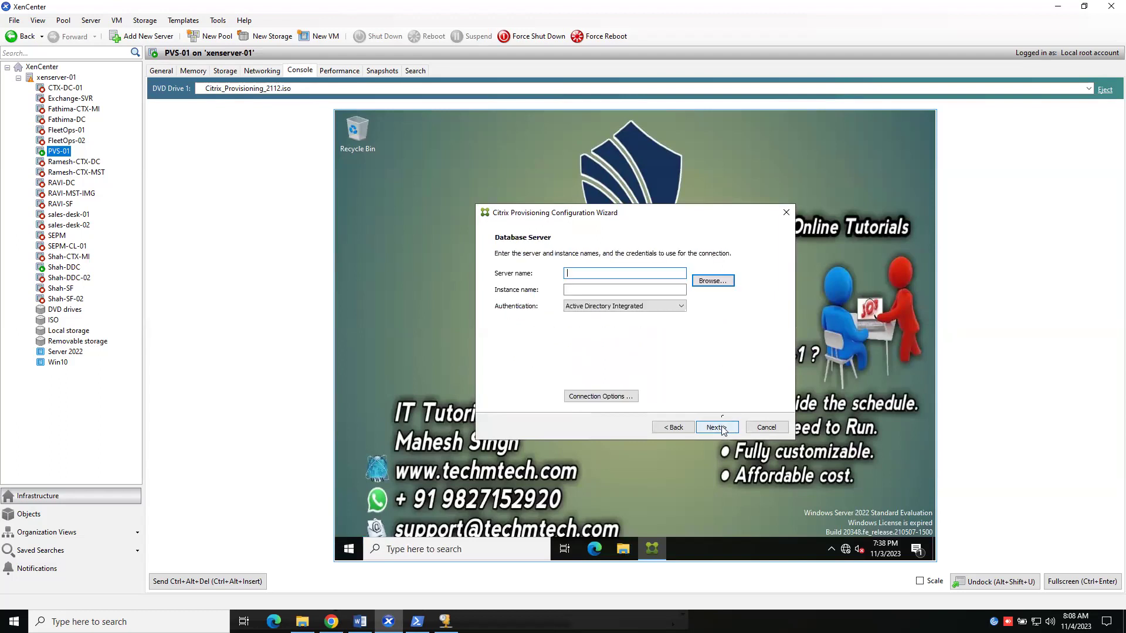
- Browse for the database server and use SHAH-DDC with instance SQLEXPRESS and Active Directory Integrated authentication
{"action": "left_click", "coordinate": [708, 282]}
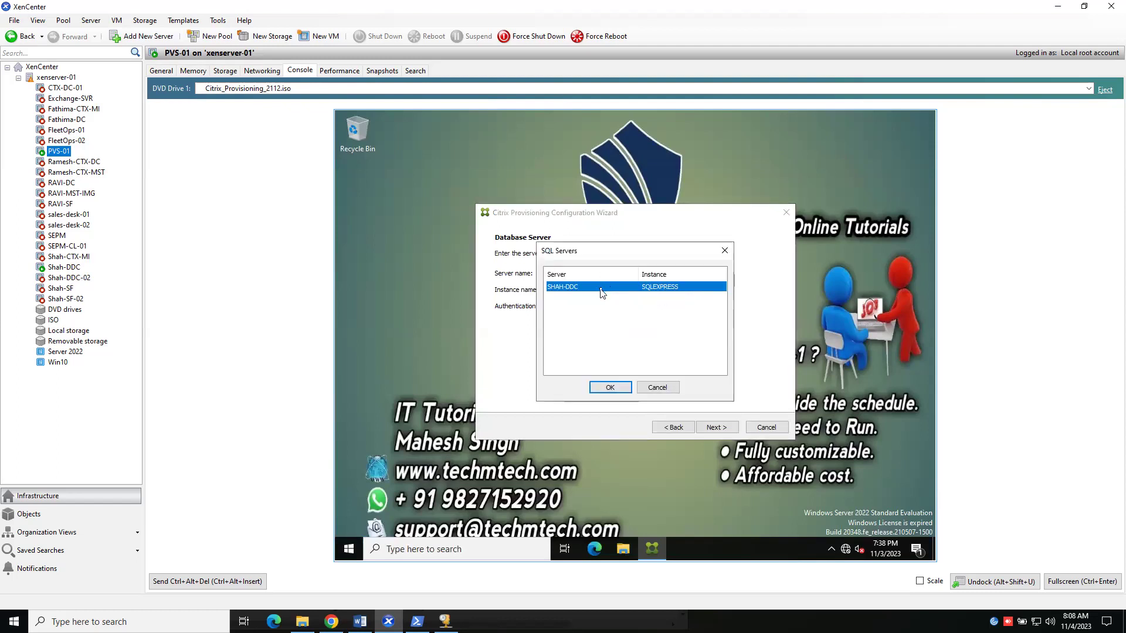
{"action": "left_click", "coordinate": [622, 385]}
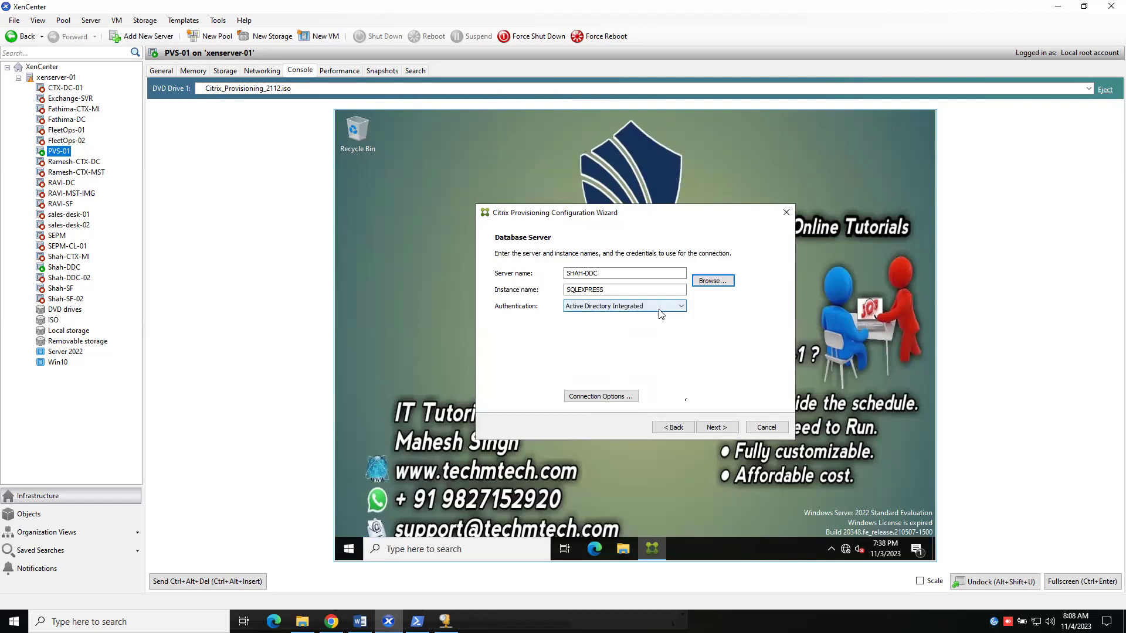
{"action": "left_click", "coordinate": [726, 429]}
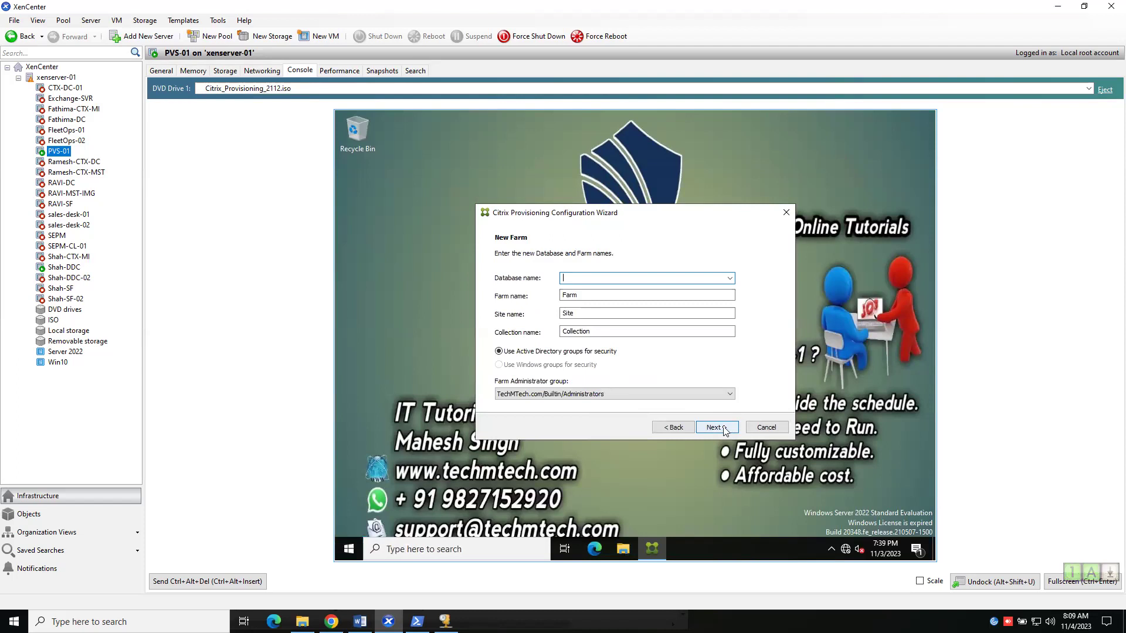
- Name the new farm's database PVS-01 and set the farm name to USA
{"action": "type", "text": "P"}
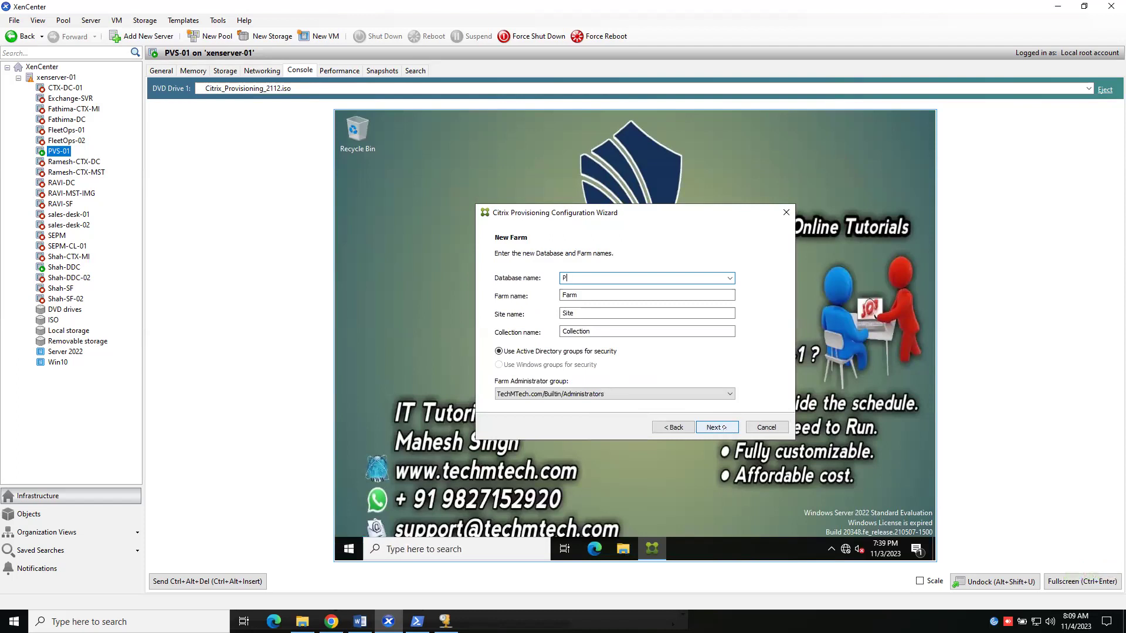
{"action": "type", "text": "VS-01"}
{"action": "left_click", "coordinate": [584, 295]}
{"action": "key", "text": "BackSpace"}
{"action": "key", "text": "BackSpace"}
{"action": "key", "text": "BackSpace"}
{"action": "key", "text": "BackSpace"}
{"action": "type", "text": "USA"}
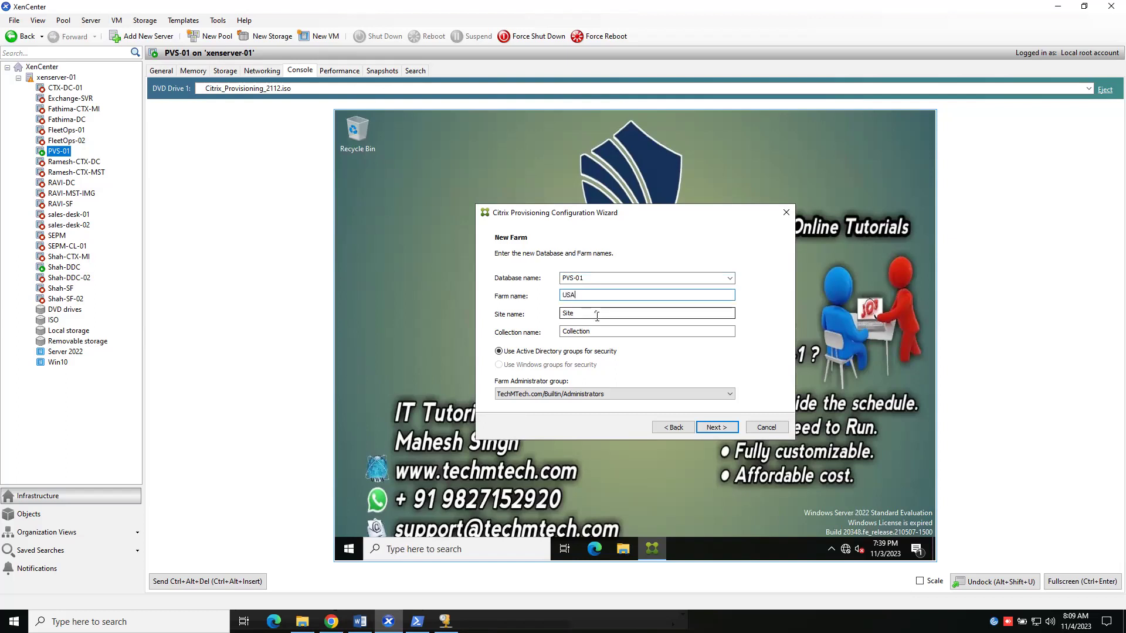
- Set the new farm's site name to NY
{"action": "left_click", "coordinate": [597, 313]}
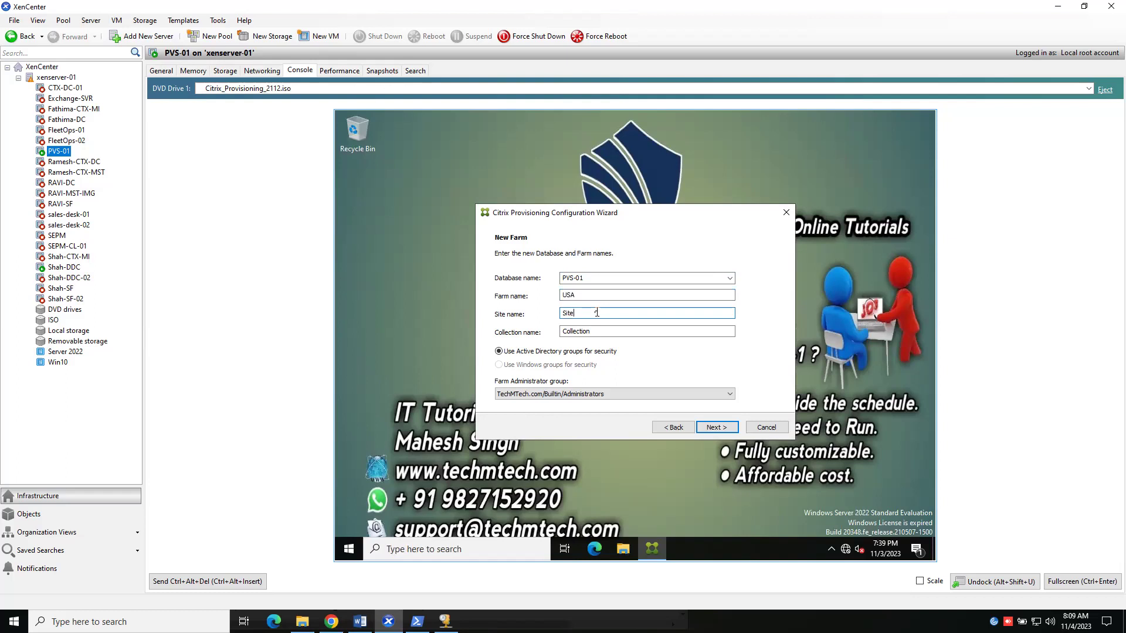
{"action": "key", "text": "BackSpace"}
{"action": "key", "text": "BackSpace"}
{"action": "key", "text": "BackSpace"}
{"action": "key", "text": "BackSpace"}
{"action": "type", "text": "NY"}
- Set the collection name to Windows VM and accept the New Farm settings to reach the New Store page
{"action": "left_click", "coordinate": [612, 329]}
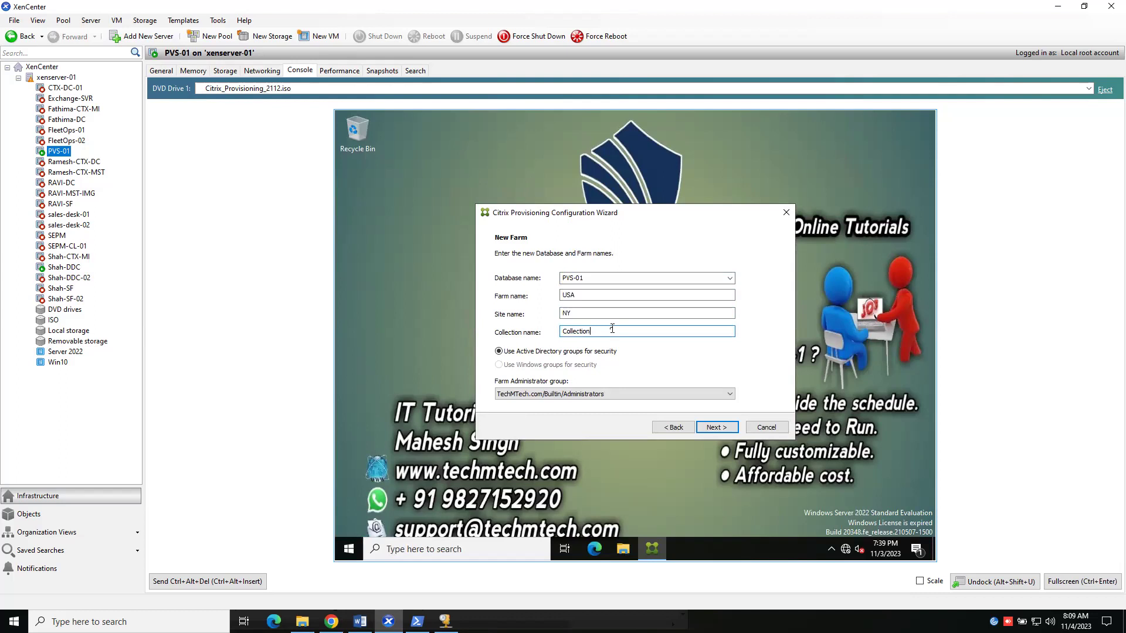
{"action": "key", "text": "BackSpace"}
{"action": "key", "text": "BackSpace"}
{"action": "key", "text": "BackSpace"}
{"action": "key", "text": "BackSpace"}
{"action": "key", "text": "BackSpace"}
{"action": "key", "text": "BackSpace"}
{"action": "key", "text": "BackSpace"}
{"action": "key", "text": "BackSpace"}
{"action": "type", "text": "v"}
{"action": "key", "text": "BackSpace"}
{"action": "type", "text": "Wind"}
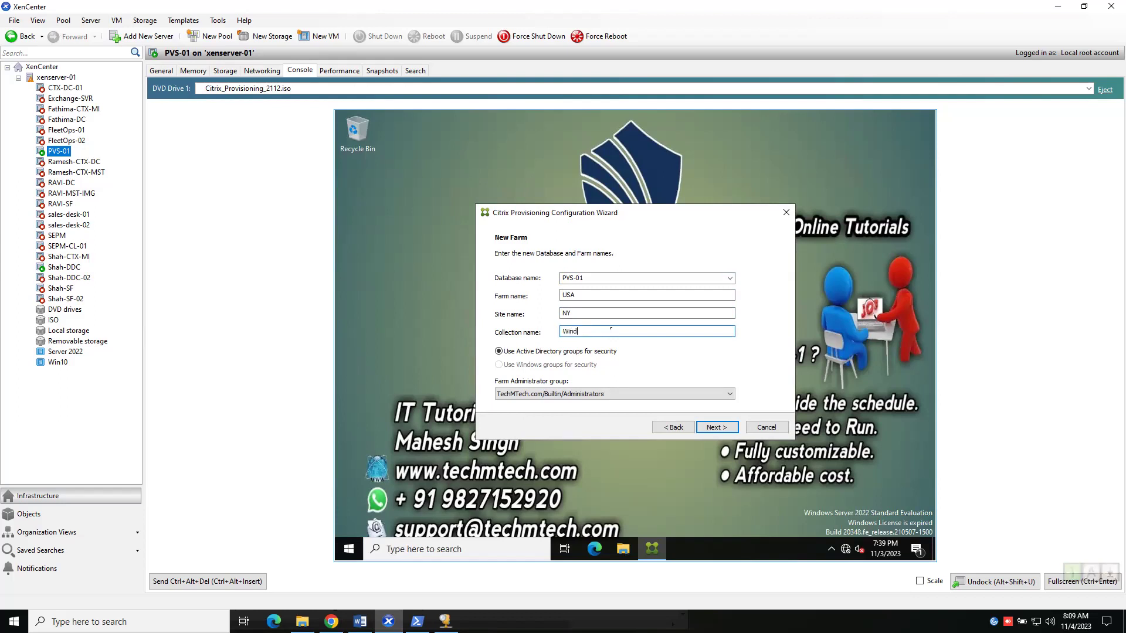
{"action": "type", "text": "ows "}
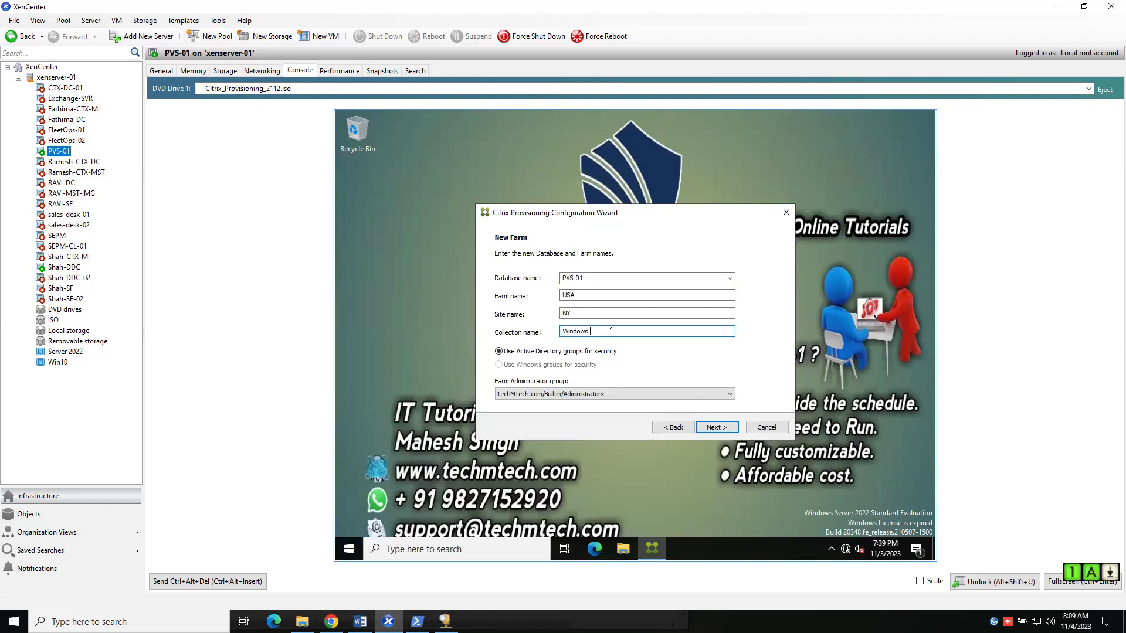
{"action": "type", "text": "VM"}
{"action": "left_click", "coordinate": [715, 429]}
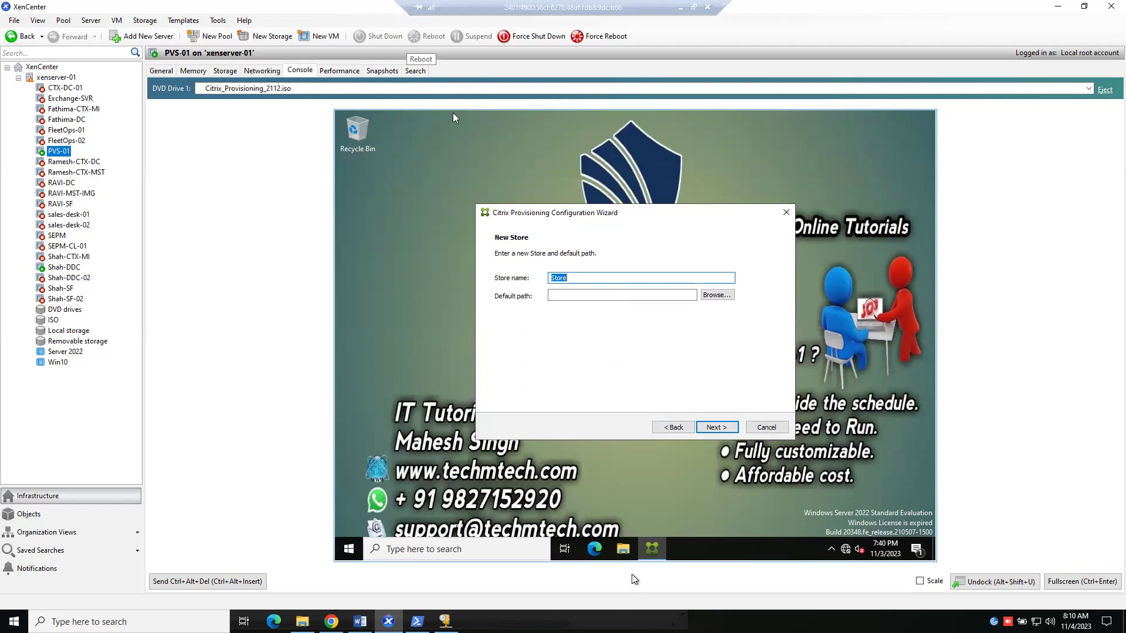
- Check which local drives are available on PVS-01 in File Explorer, and close it
{"action": "left_click", "coordinate": [624, 552]}
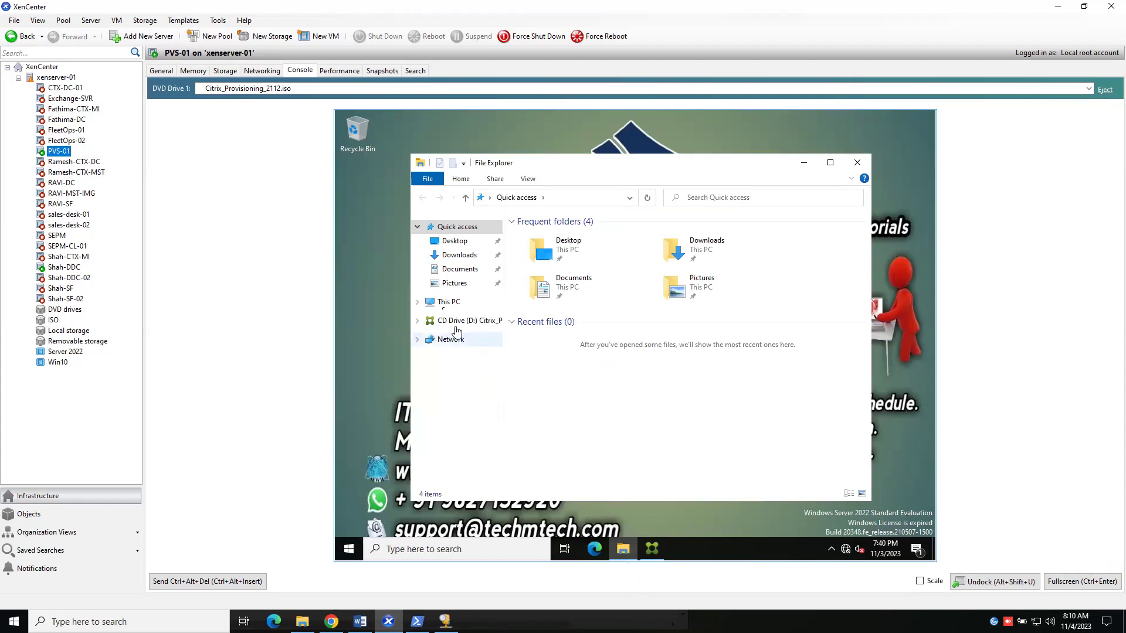
{"action": "left_click", "coordinate": [442, 302]}
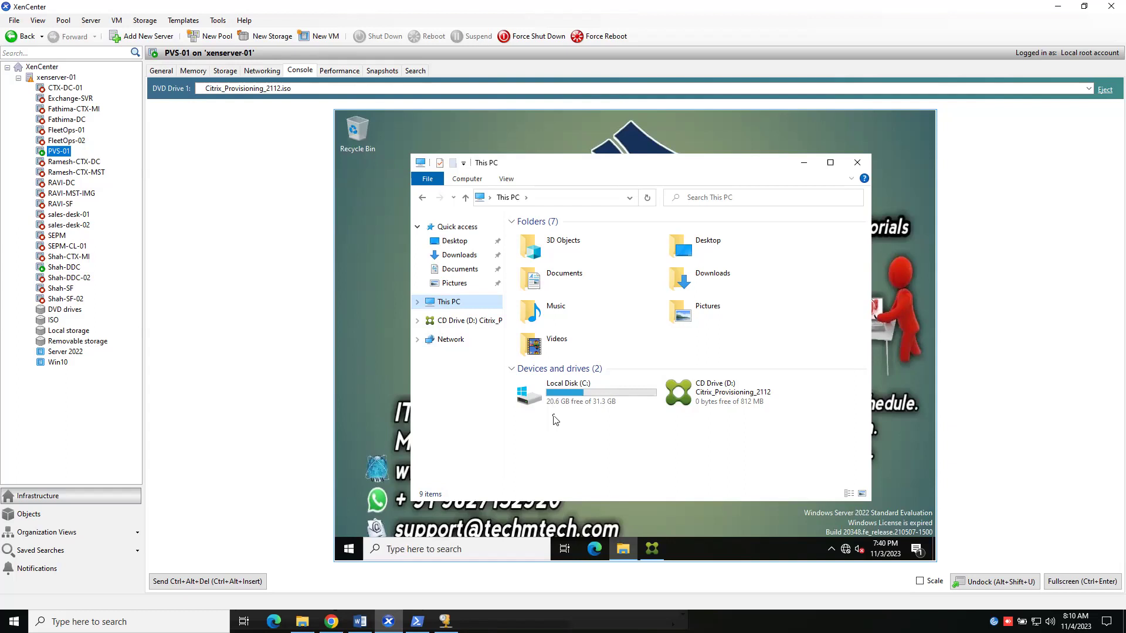
{"action": "mouse_move", "coordinate": [564, 408]}
{"action": "left_click", "coordinate": [854, 163]}
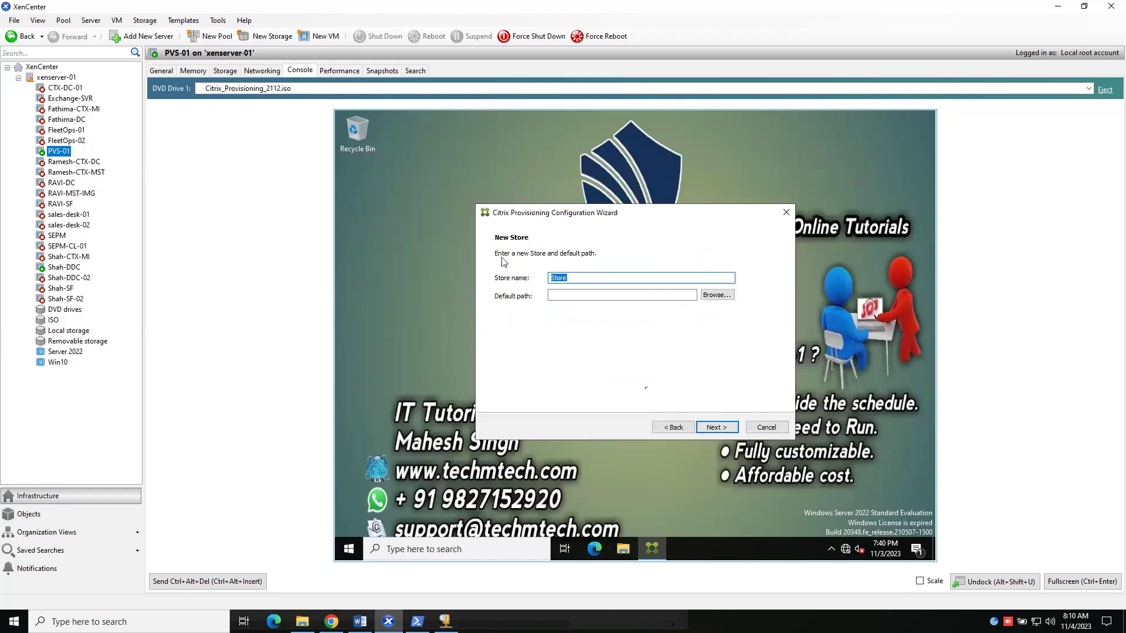
- Cancel the Configuration Wizard and shut down PVS-01 from within Windows with the reason Other (Unplanned)
{"action": "left_click", "coordinate": [766, 427]}
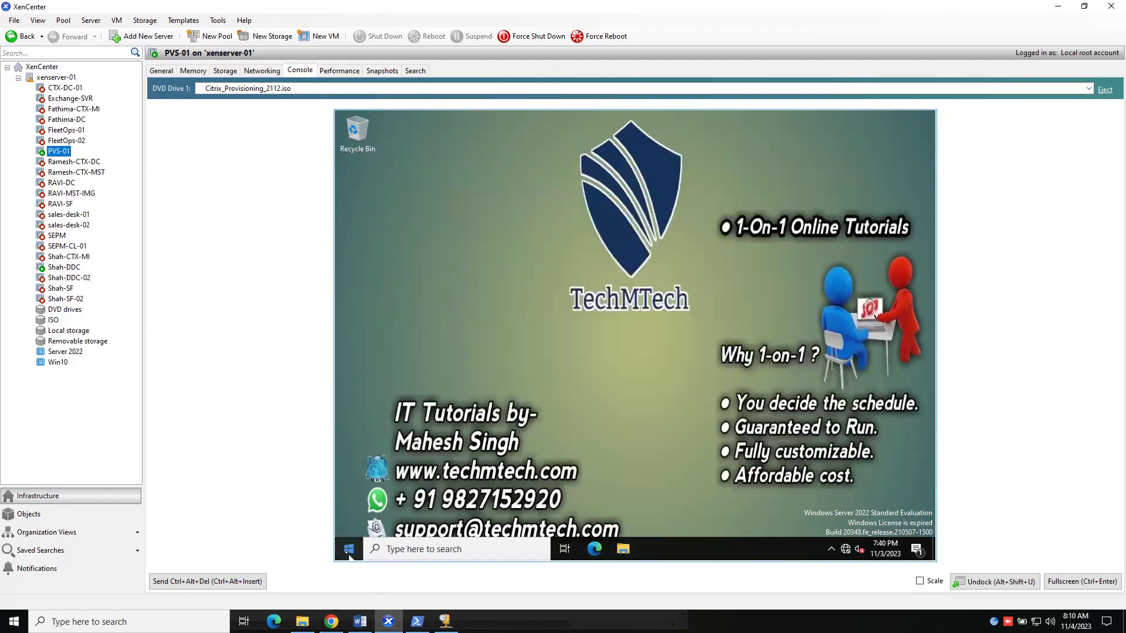
{"action": "left_click", "coordinate": [348, 550]}
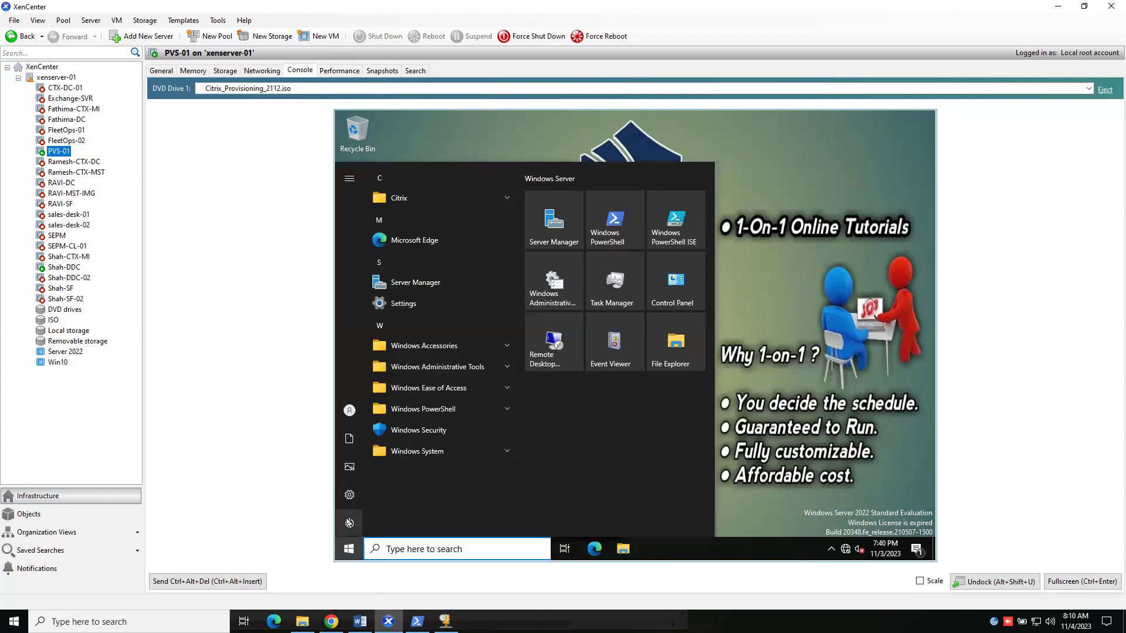
{"action": "left_click", "coordinate": [349, 523]}
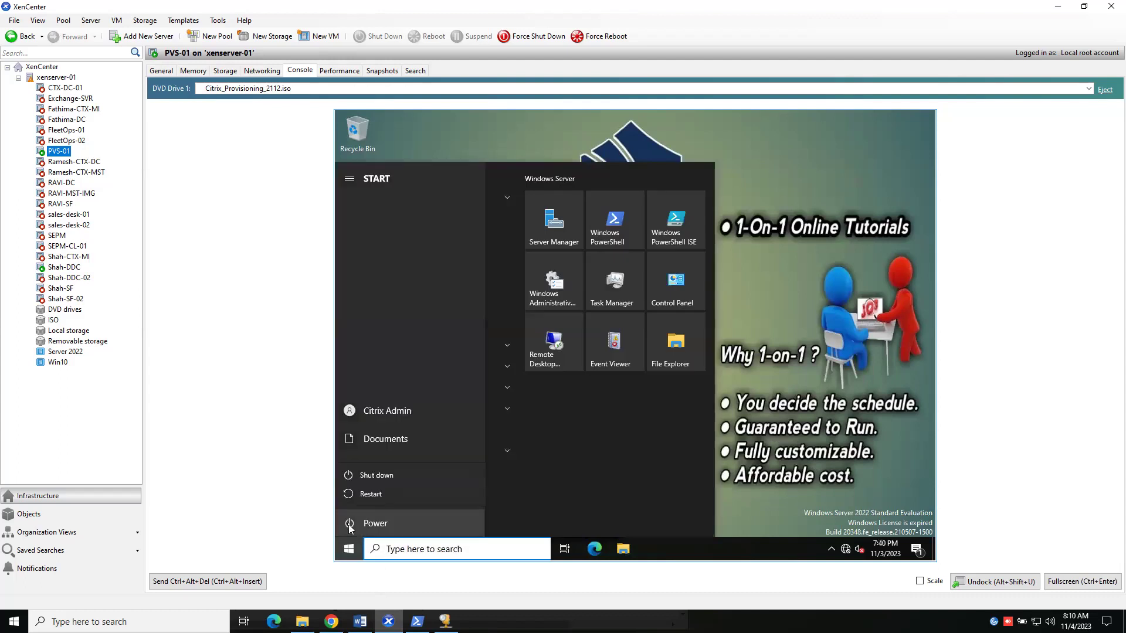
{"action": "left_click", "coordinate": [373, 476]}
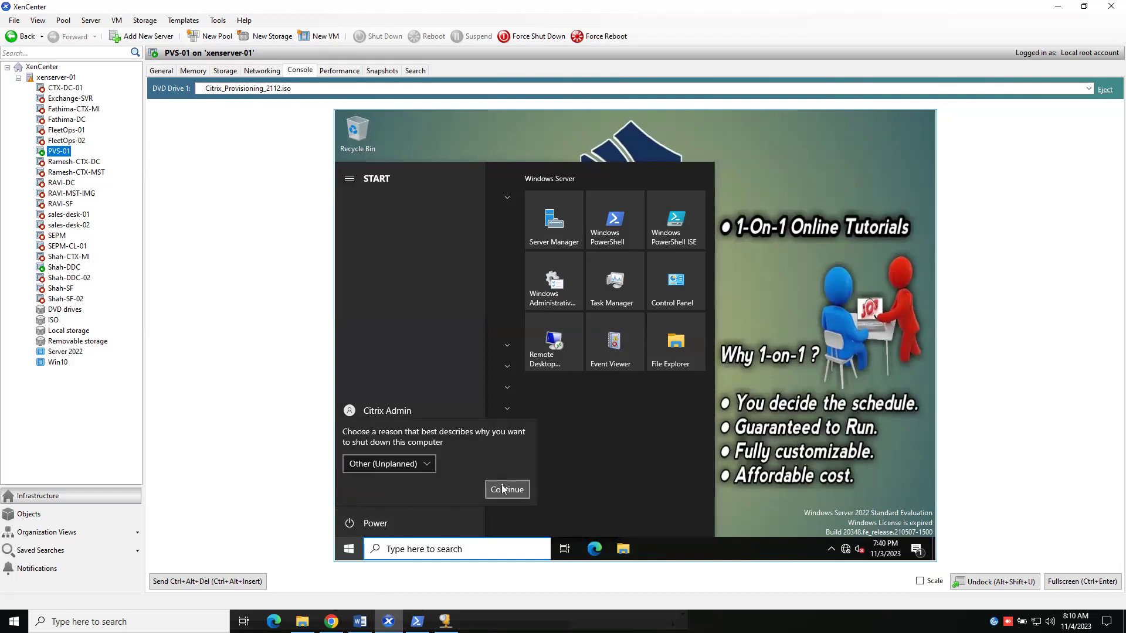
{"action": "left_click", "coordinate": [507, 489]}
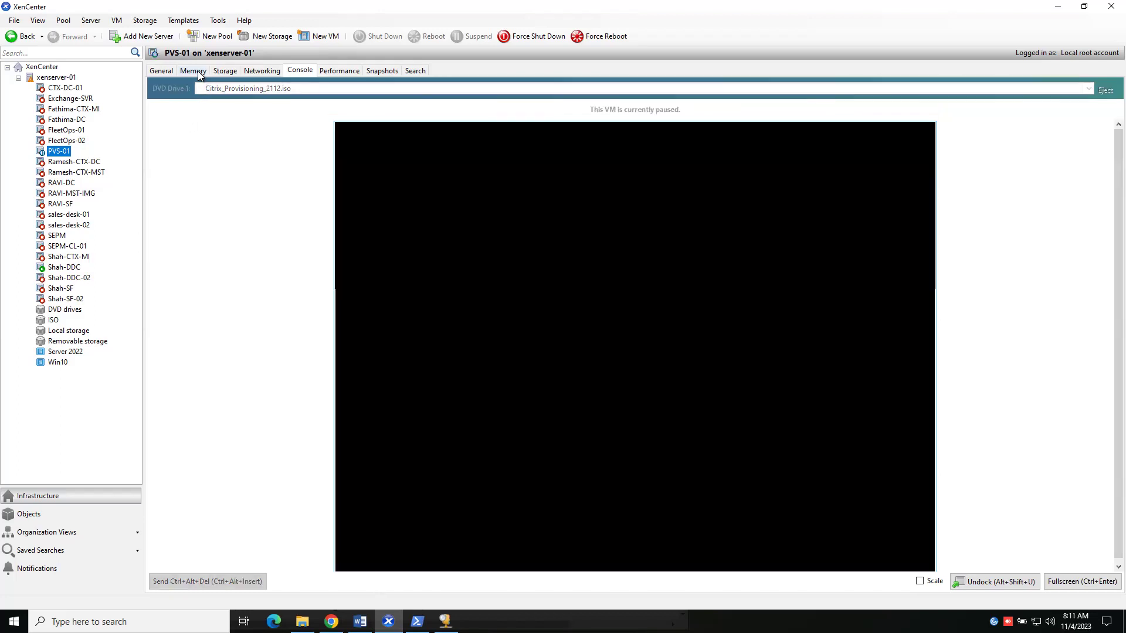
- Review the memory settings of the PVS-01 virtual machine and close them without changes
{"action": "left_click", "coordinate": [199, 72]}
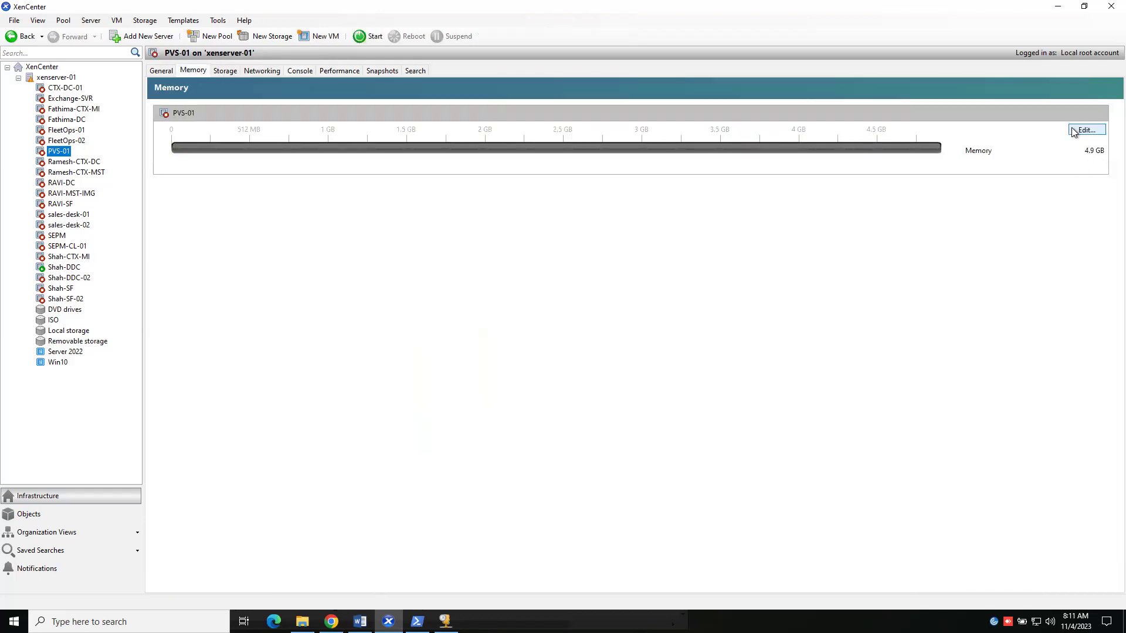
{"action": "left_click", "coordinate": [1085, 129]}
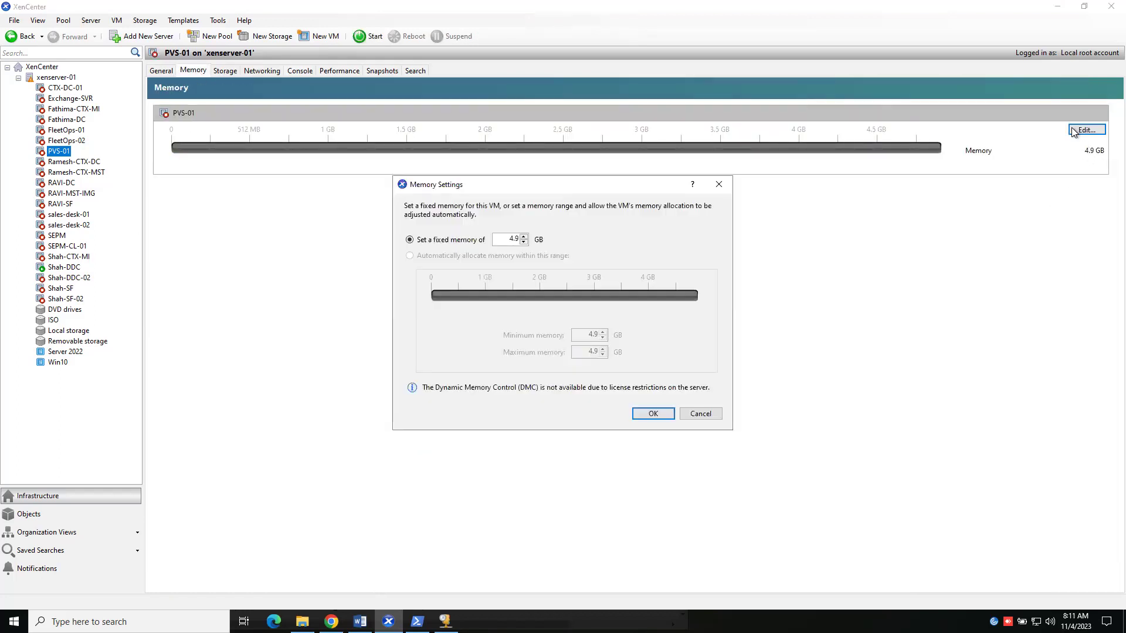
{"action": "left_click", "coordinate": [719, 185]}
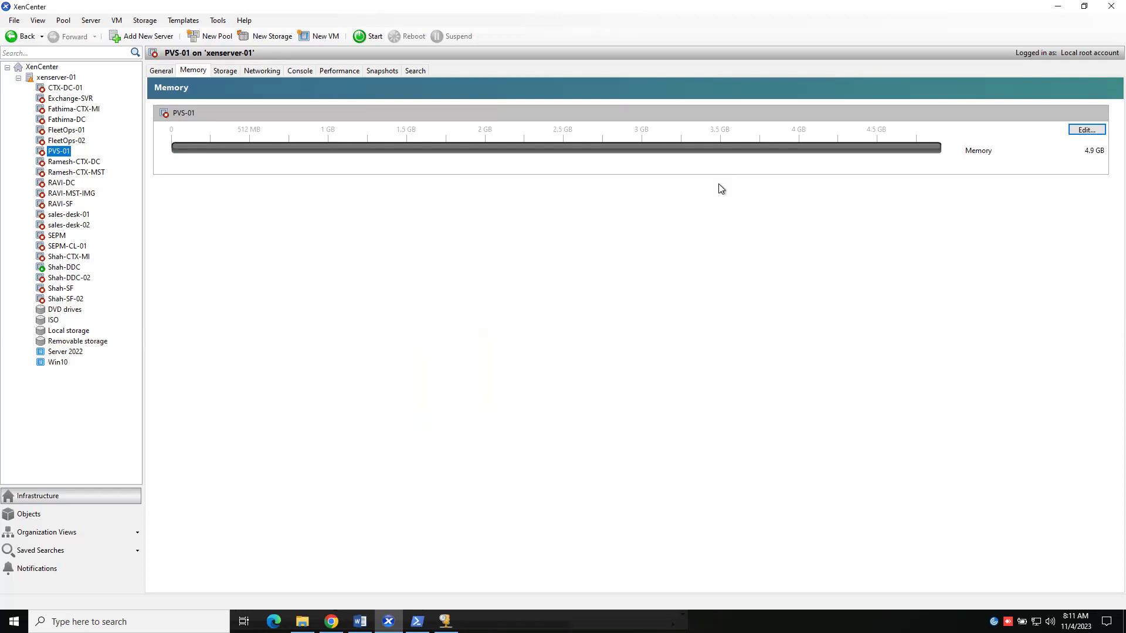
- Create a new virtual disk for PVS-01 and name it VDisk Store
{"action": "left_click", "coordinate": [220, 71]}
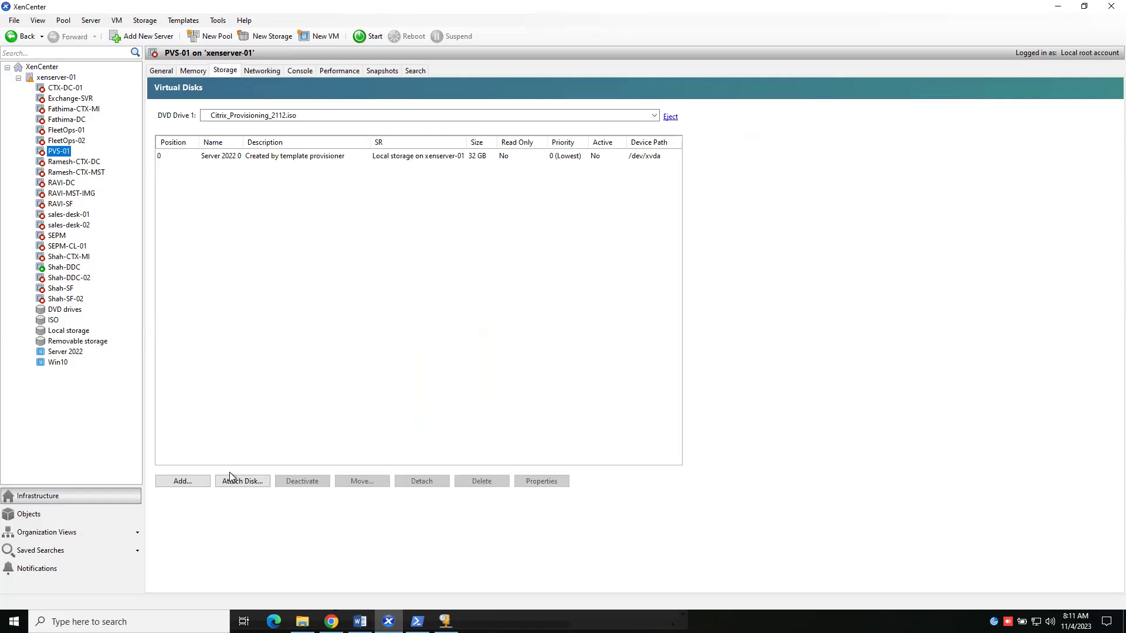
{"action": "left_click", "coordinate": [179, 483]}
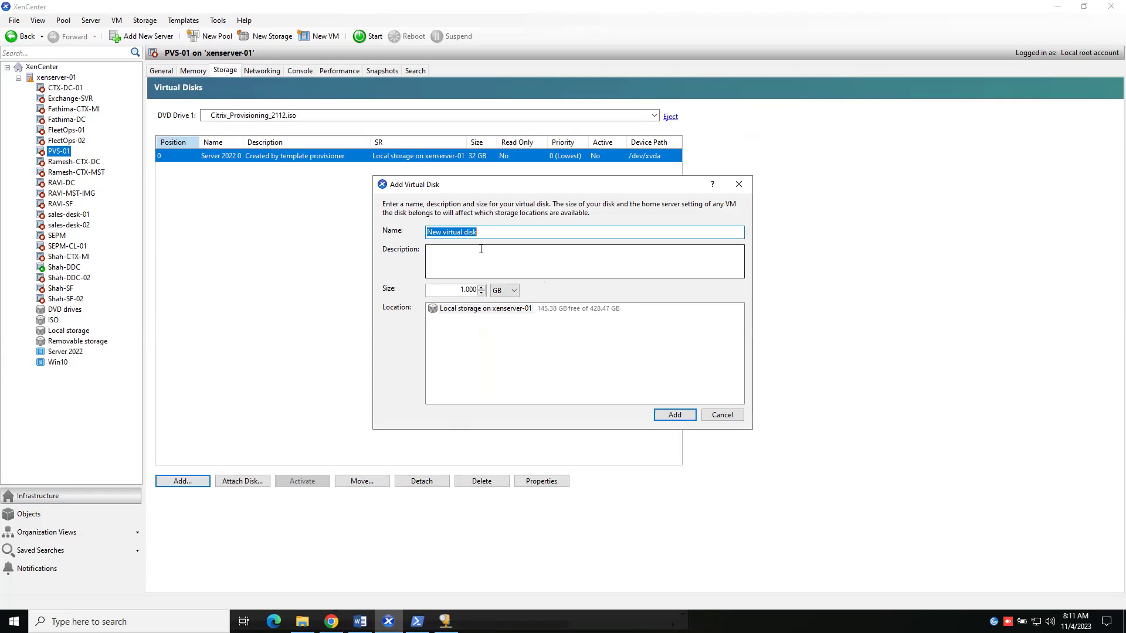
{"action": "key", "text": "BackSpace"}
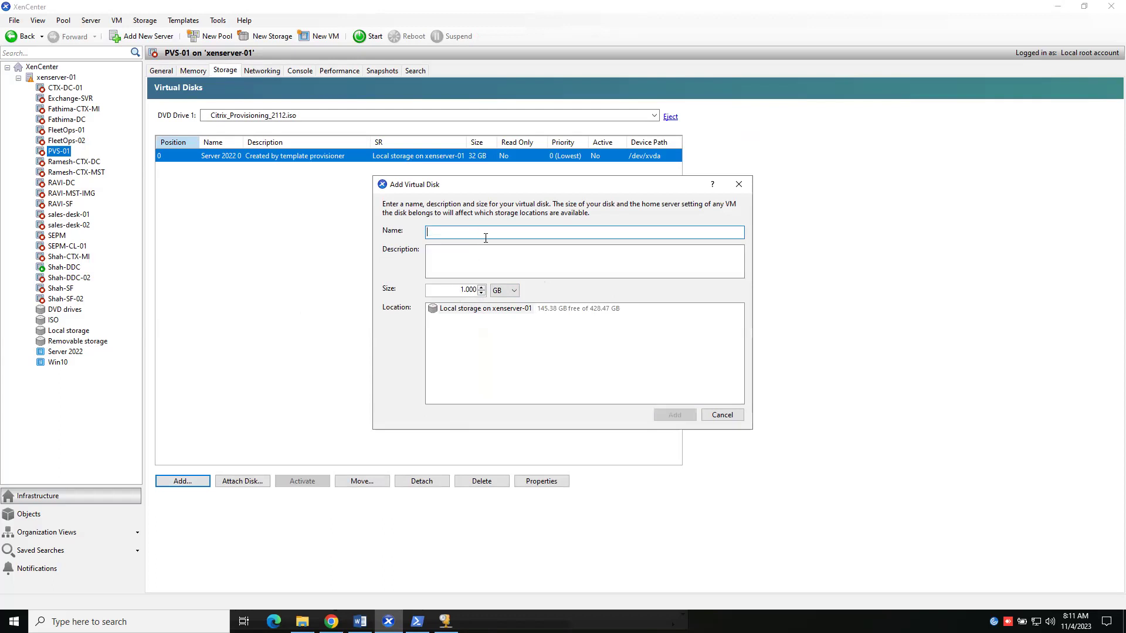
{"action": "type", "text": "V"}
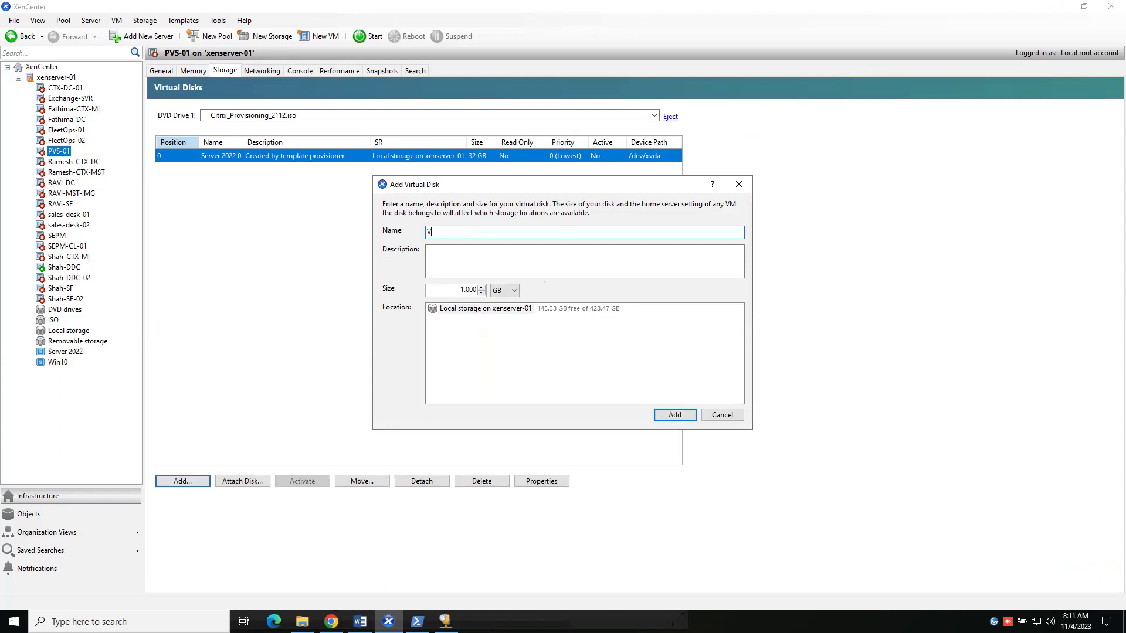
{"action": "type", "text": "Disk"}
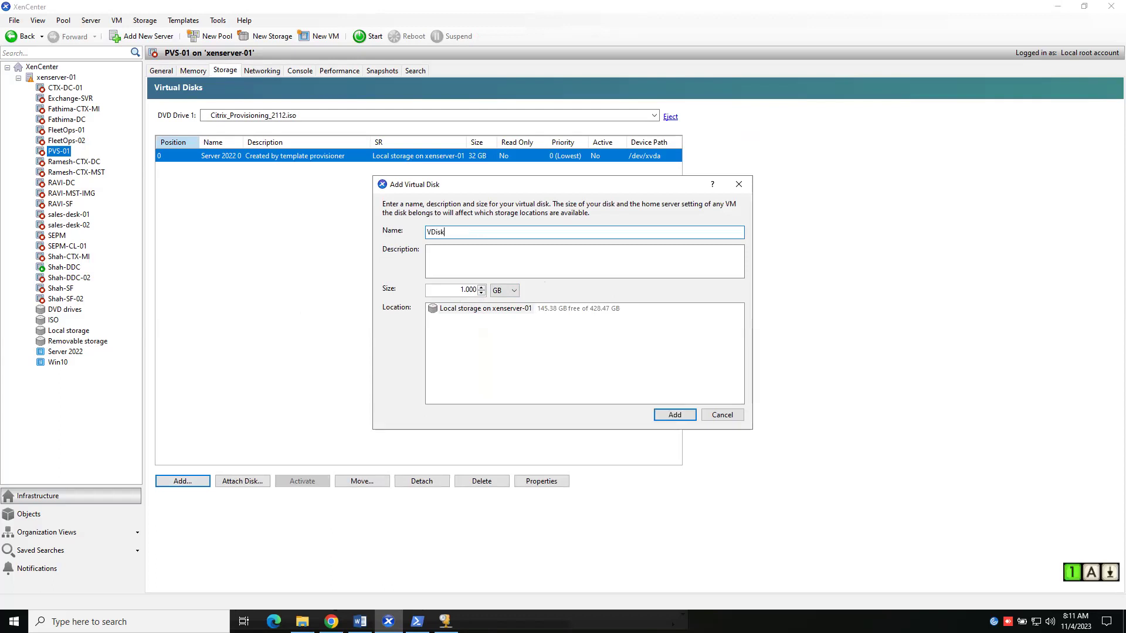
{"action": "key", "text": "BackSpace"}
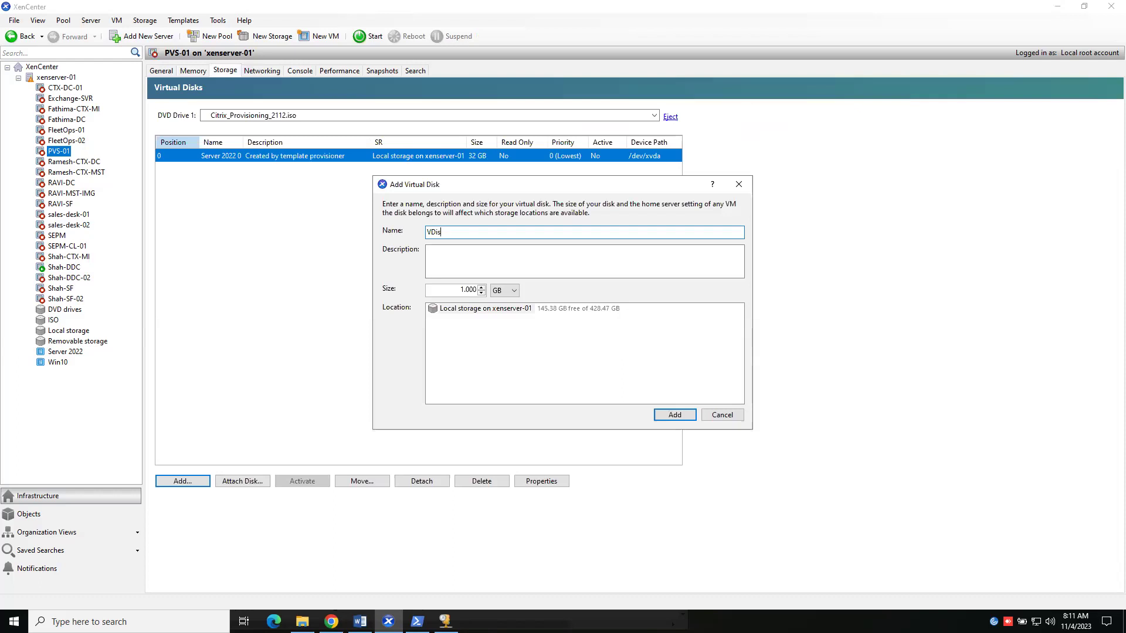
{"action": "key", "text": "BackSpace"}
{"action": "type", "text": "sck Sto"}
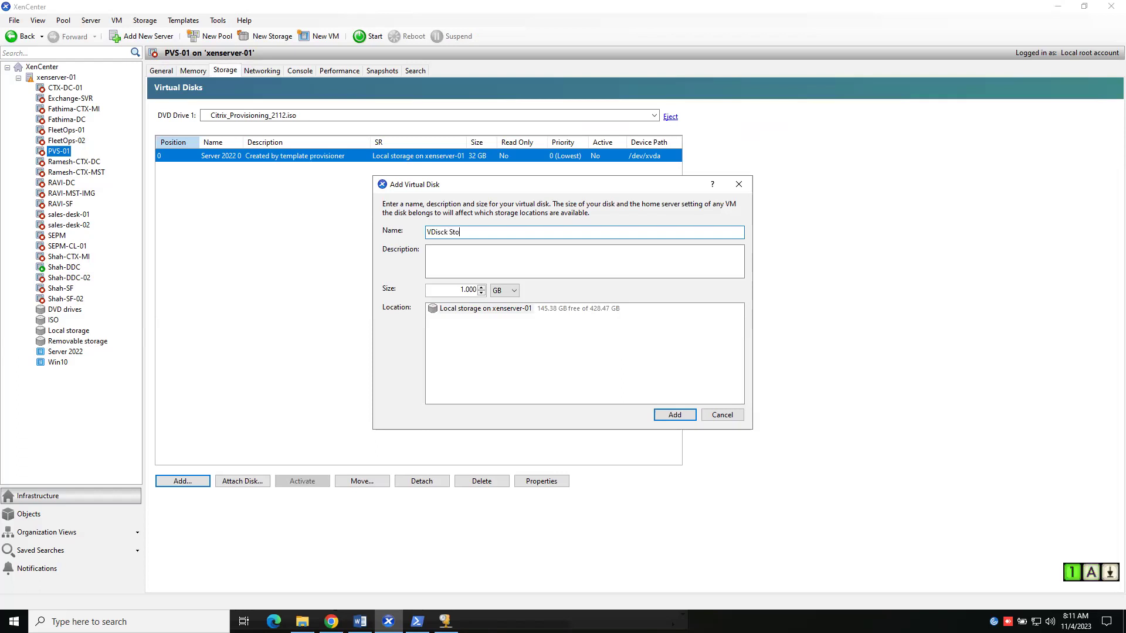
{"action": "key", "text": "BackSpace"}
{"action": "key", "text": "BackSpace"}
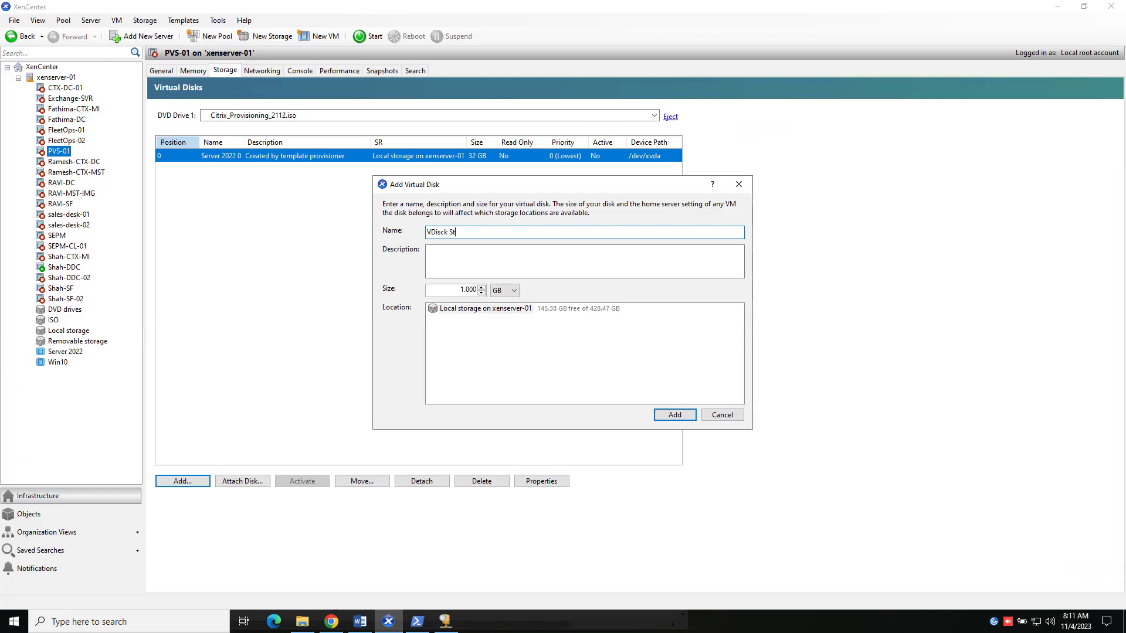
{"action": "key", "text": "BackSpace"}
{"action": "key", "text": "BackSpace"}
{"action": "key", "text": "BackSpace"}
{"action": "key", "text": "BackSpace"}
{"action": "type", "text": "k"}
{"action": "key", "text": "Caps_Lock"}
{"action": "type", "text": "S"}
{"action": "key", "text": "Caps_Lock"}
{"action": "type", "text": "tore"}
- Set the new virtual disk's size to 100 GB and add it to PVS-01
{"action": "left_click", "coordinate": [454, 289]}
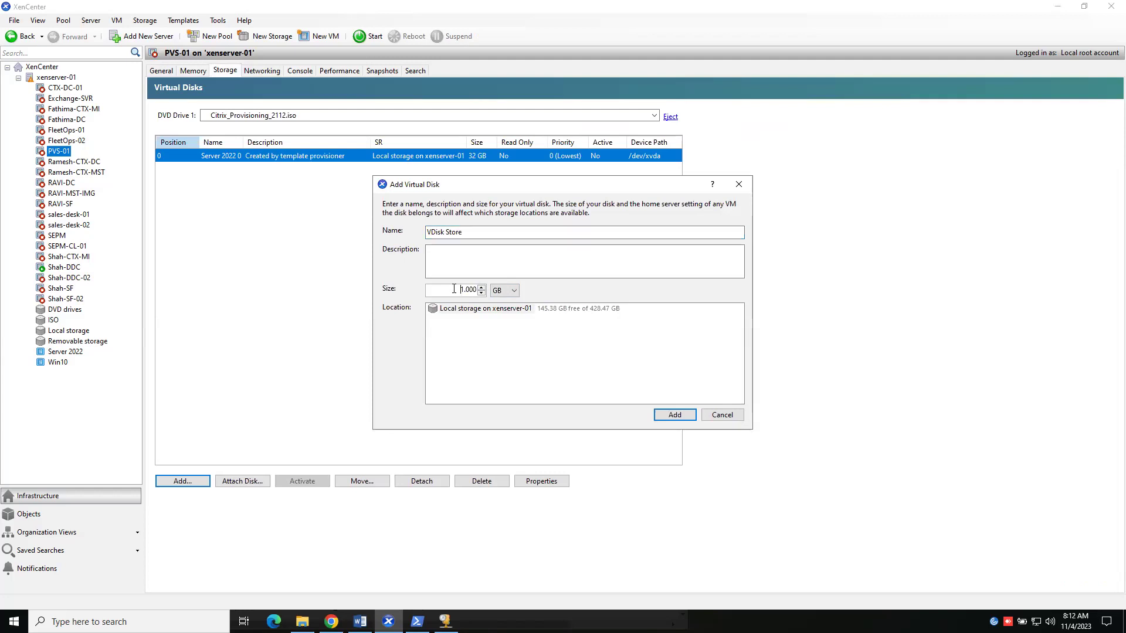
{"action": "key", "text": "shift+End"}
{"action": "type", "text": "100."}
{"action": "left_click", "coordinate": [675, 415]}
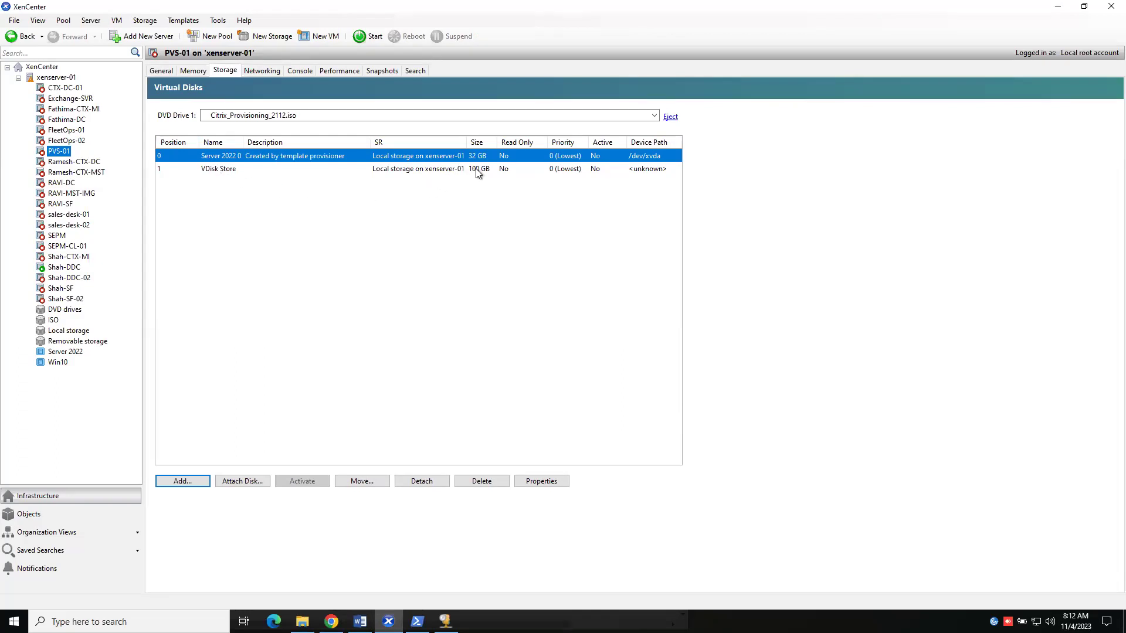
- Start PVS-01 from its console, accept the logon notice and sign in with the Citrix administrator account's password
{"action": "left_click", "coordinate": [302, 70]}
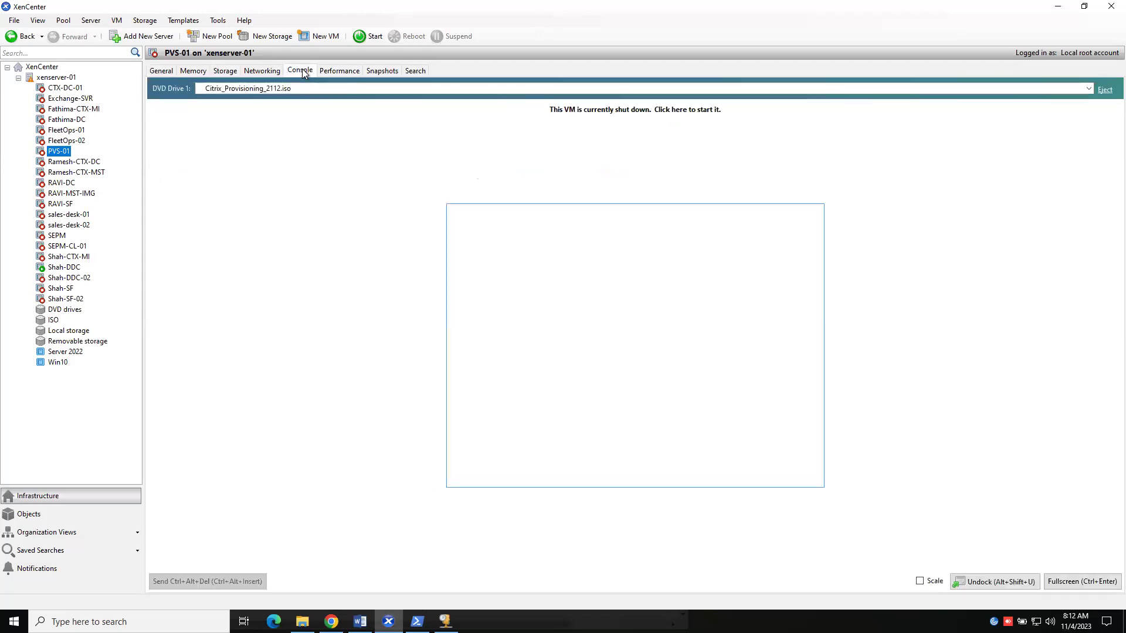
{"action": "left_click", "coordinate": [368, 48]}
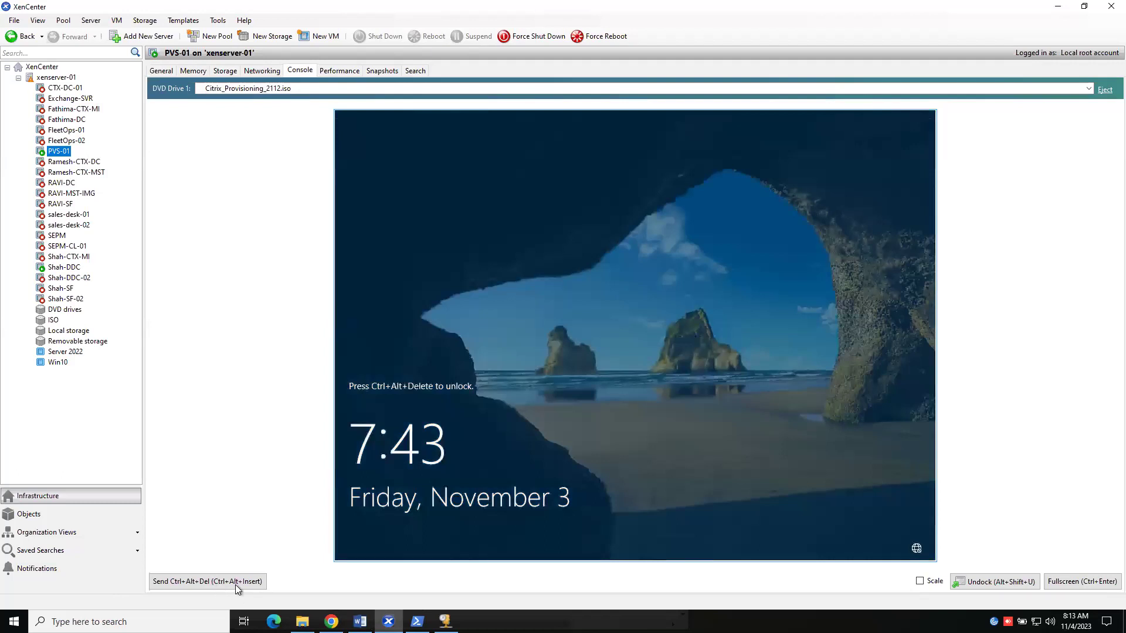
{"action": "left_click", "coordinate": [194, 583]}
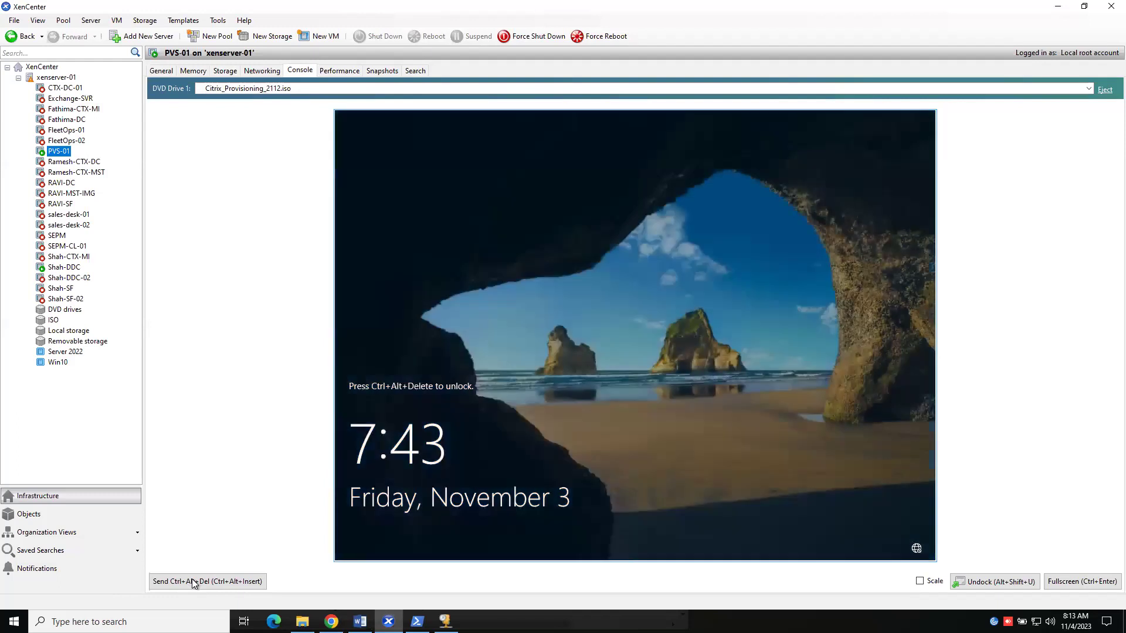
{"action": "left_click", "coordinate": [193, 582]}
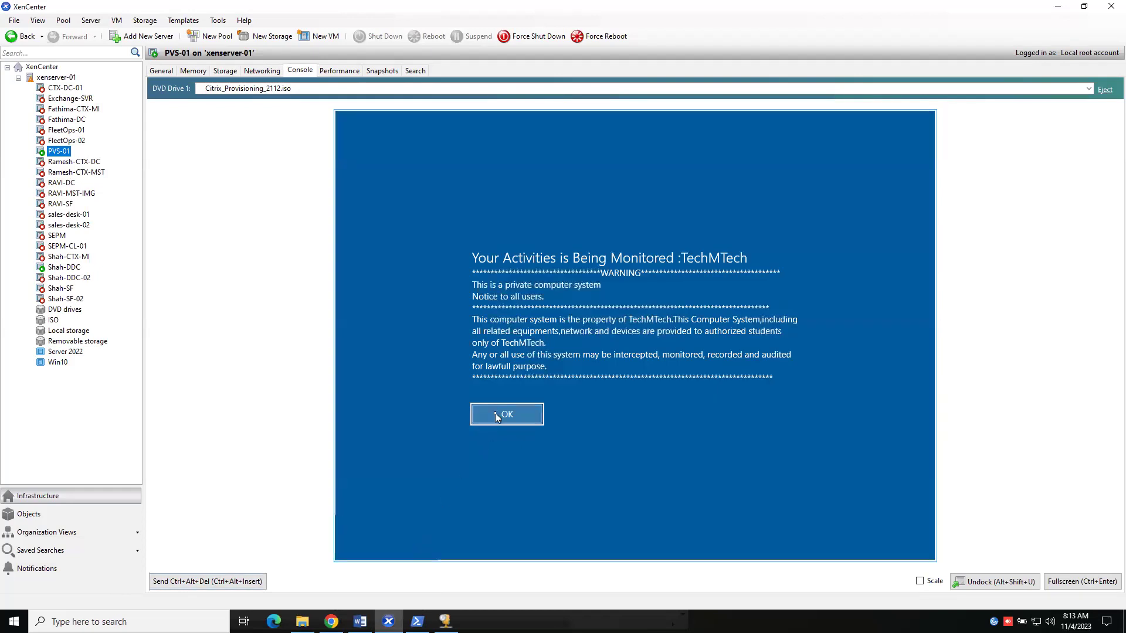
{"action": "left_click", "coordinate": [498, 414]}
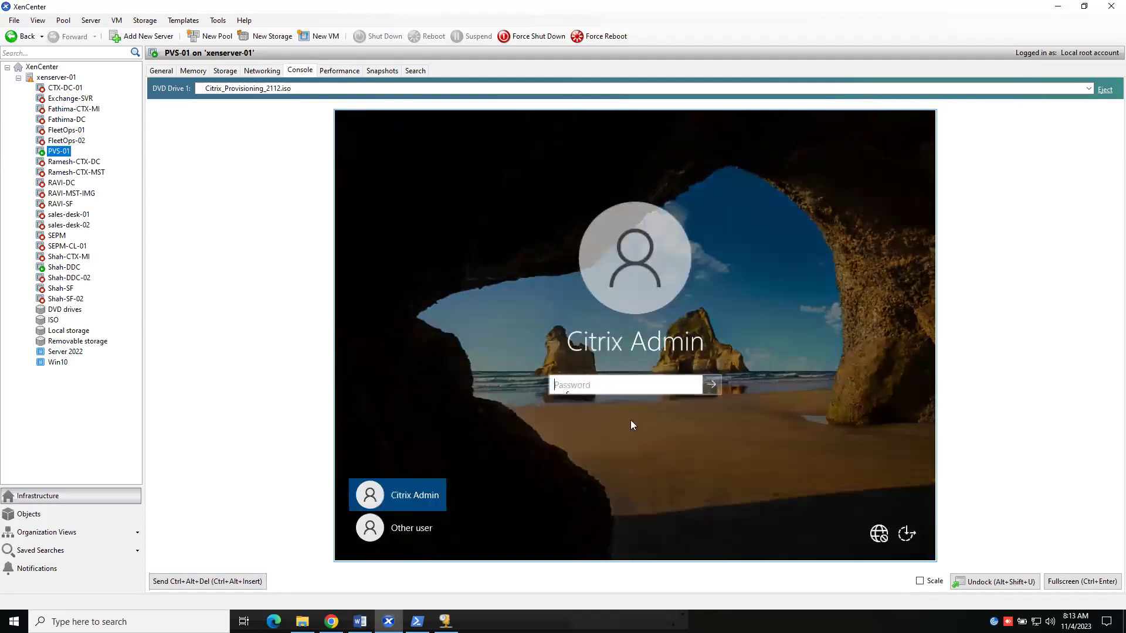
{"action": "type", "text": "•••••••••"}
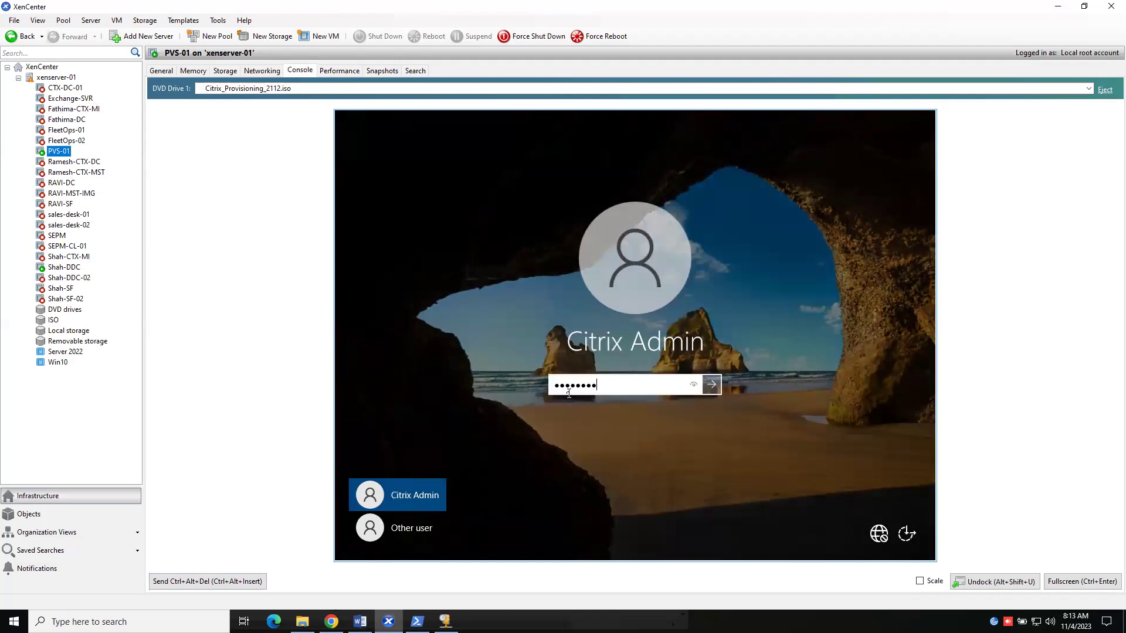
{"action": "key", "text": "Return"}
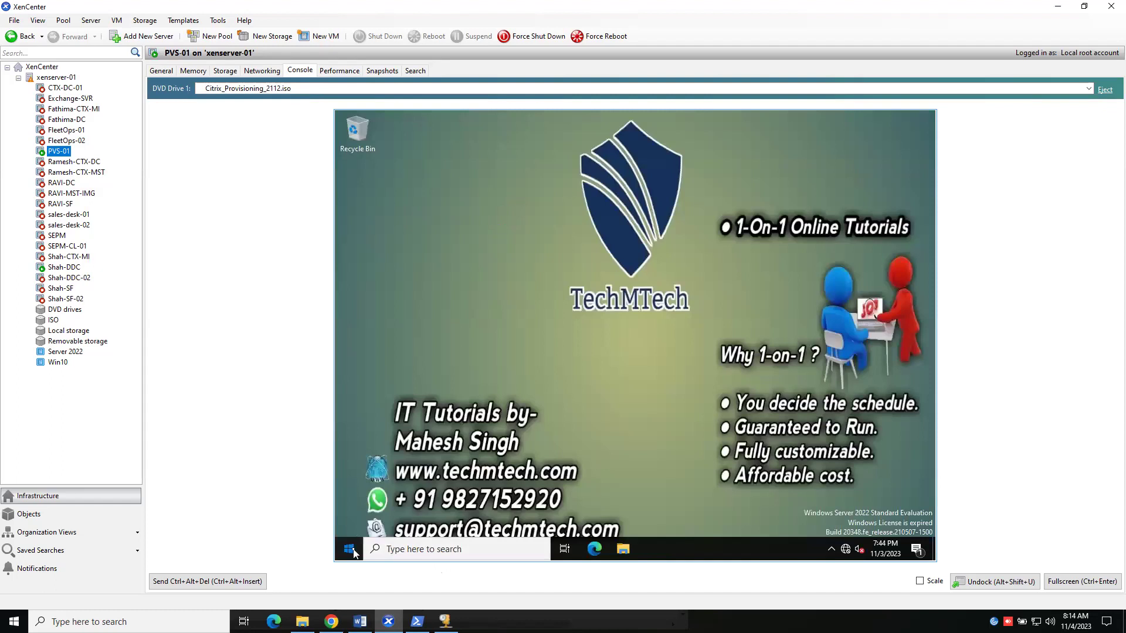
- Launch the Citrix Provisioning Configuration Wizard on PVS-01 and allow it to make changes to the device
{"action": "left_click", "coordinate": [350, 550]}
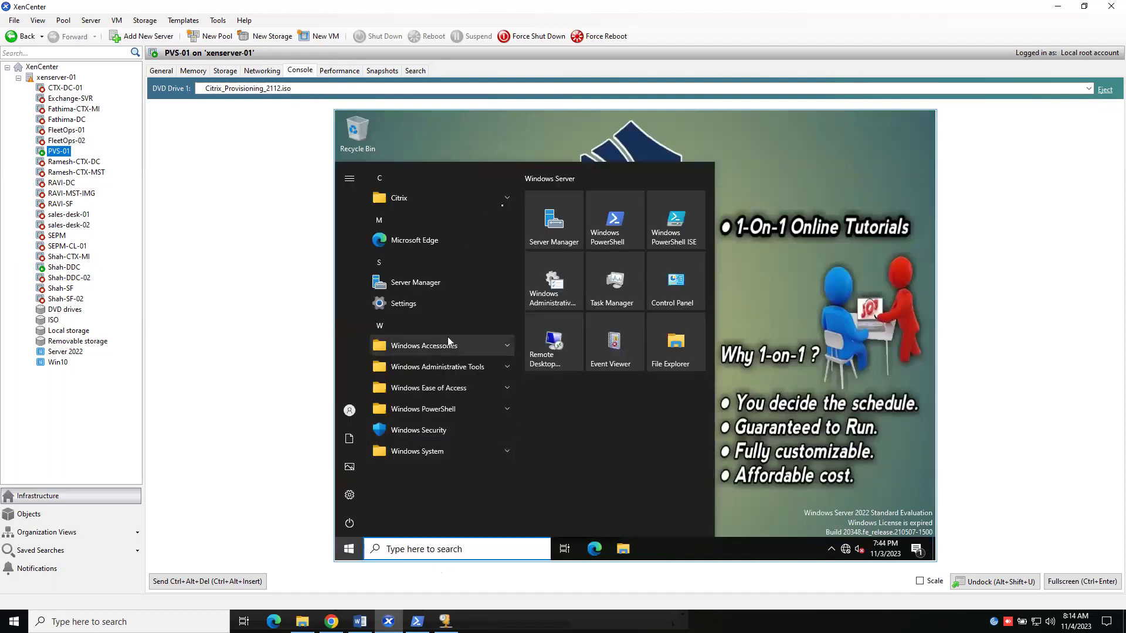
{"action": "left_click", "coordinate": [501, 207]}
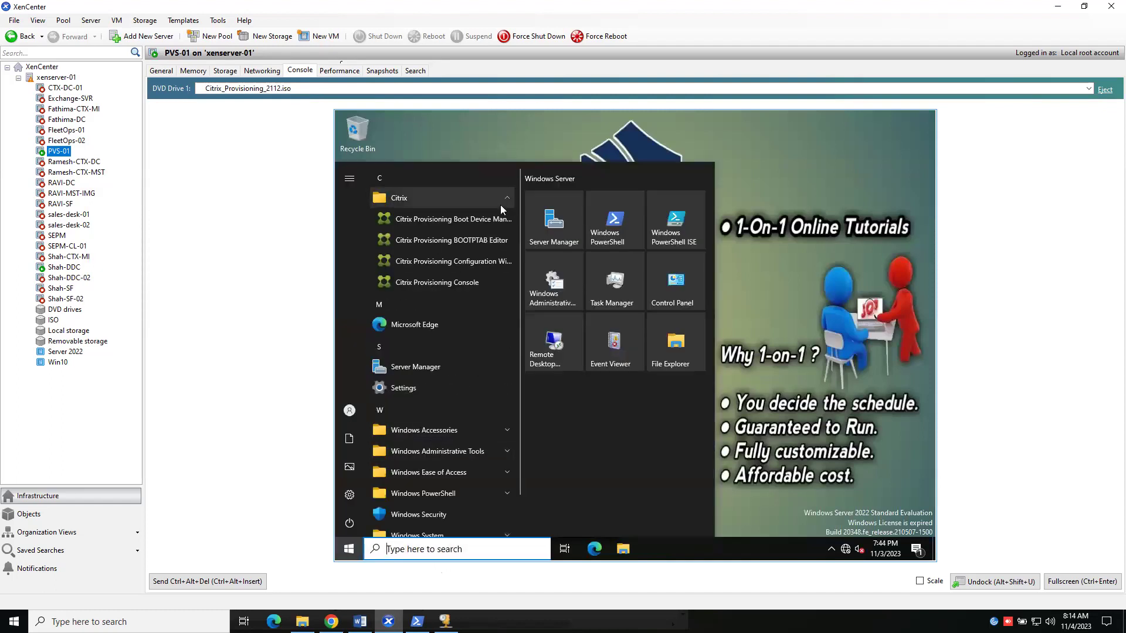
{"action": "left_click", "coordinate": [463, 262]}
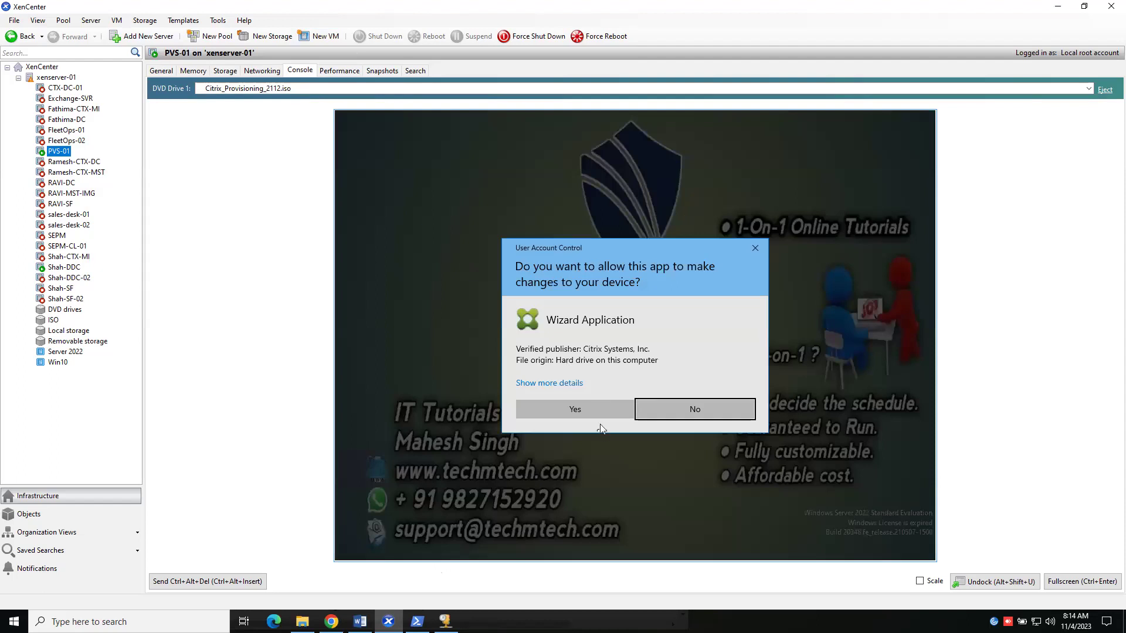
{"action": "left_click", "coordinate": [600, 414]}
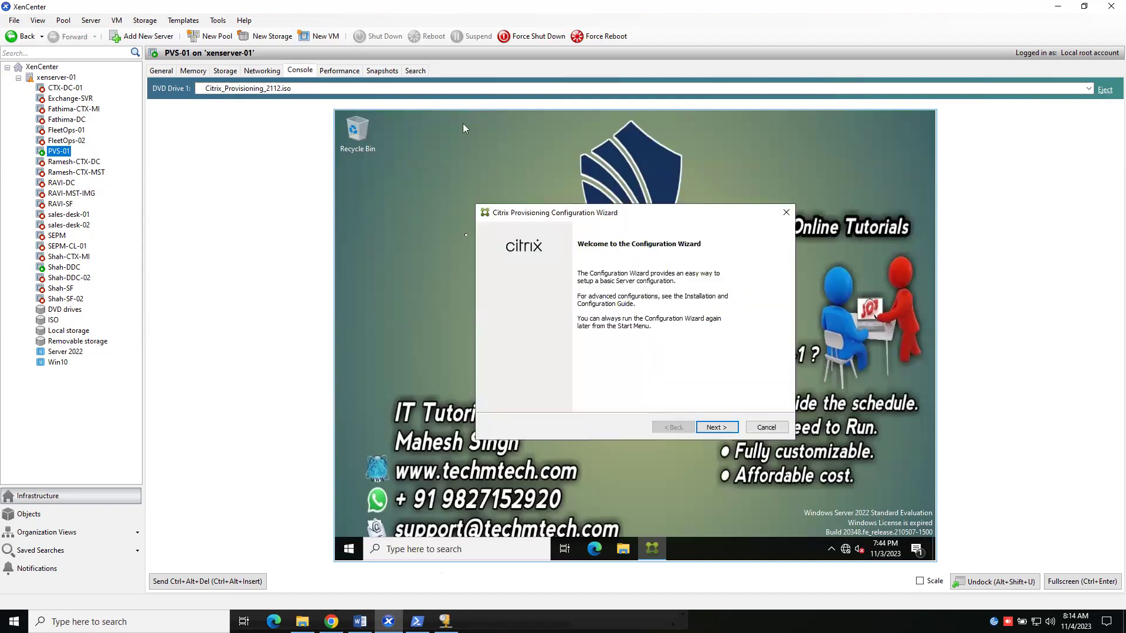
- Pass the welcome page and set DHCP Services to the service that runs on another computer, continuing to PXE Services
{"action": "left_click", "coordinate": [712, 431]}
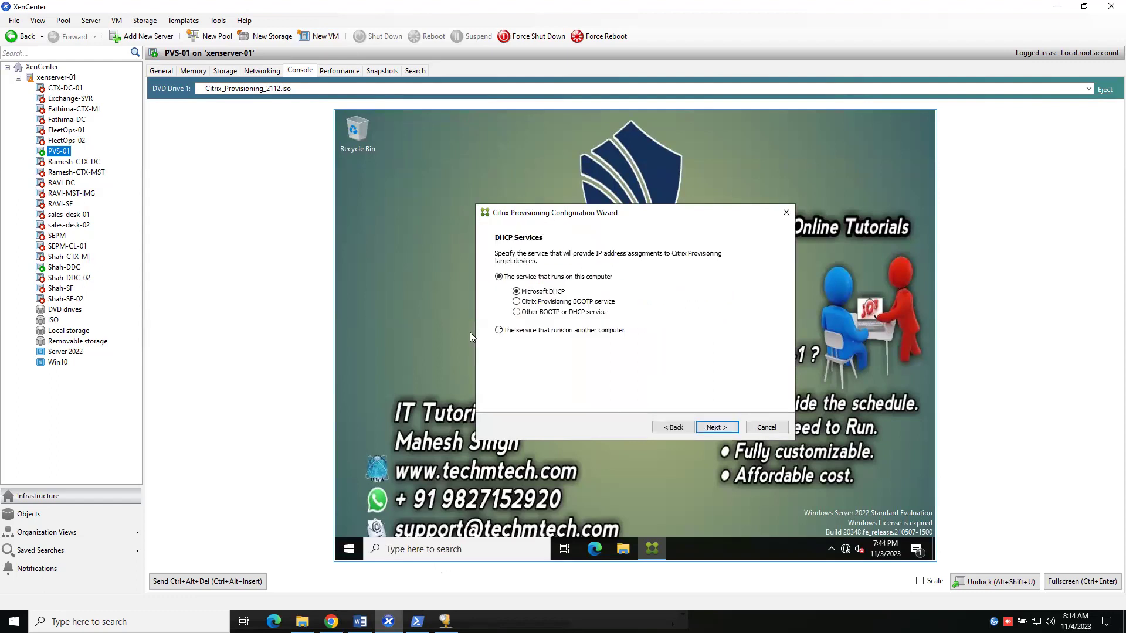
{"action": "left_click", "coordinate": [499, 331]}
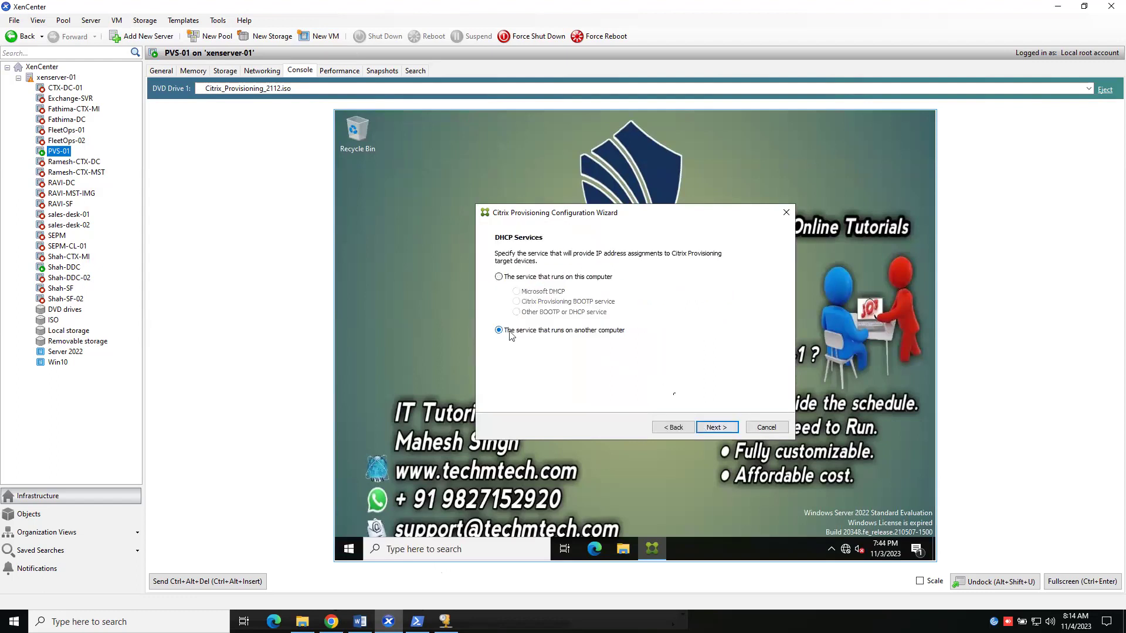
{"action": "left_click", "coordinate": [715, 429]}
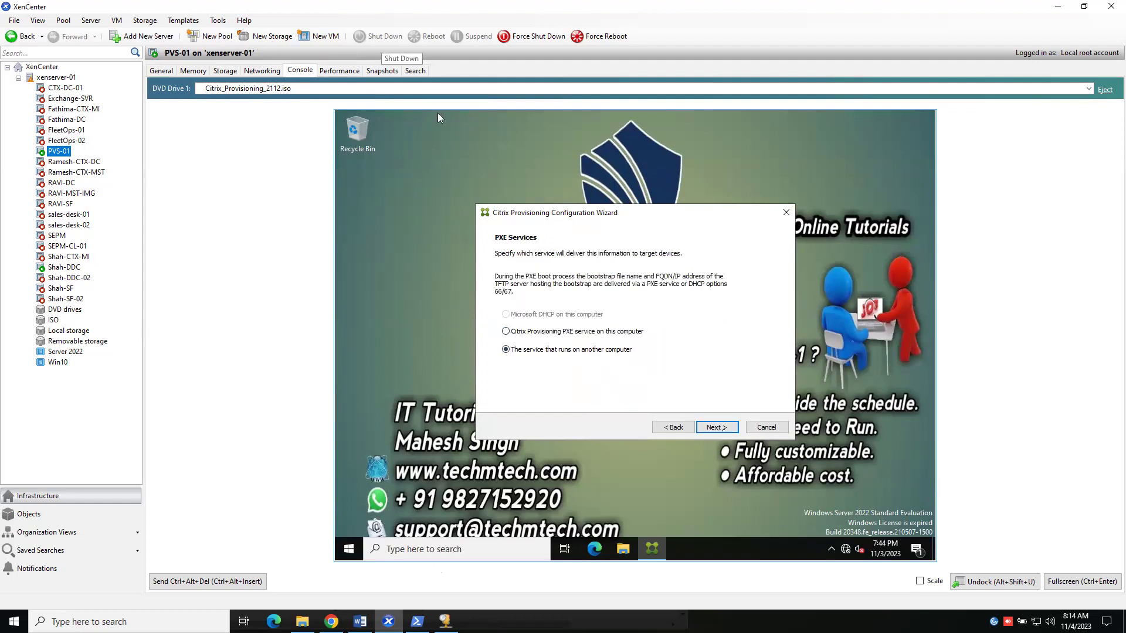
- Leave PXE Services on another computer, then choose to create a farm using database server SHAH-DDC with instance SQLEXPRESS
{"action": "left_click", "coordinate": [723, 431]}
{"action": "left_click", "coordinate": [723, 431]}
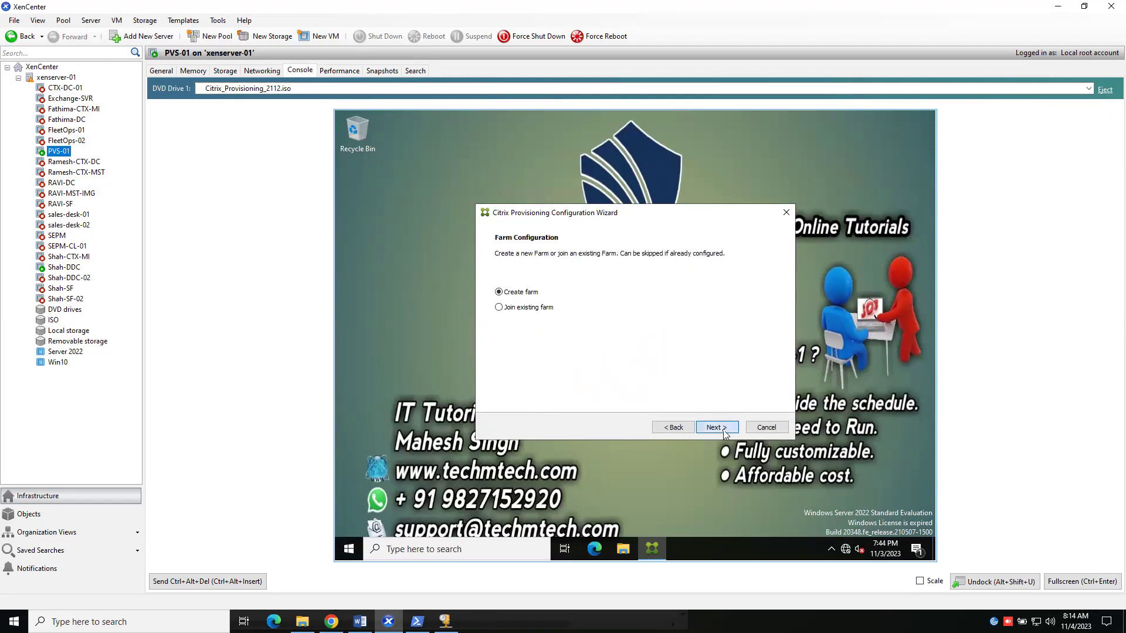
{"action": "left_click", "coordinate": [718, 285]}
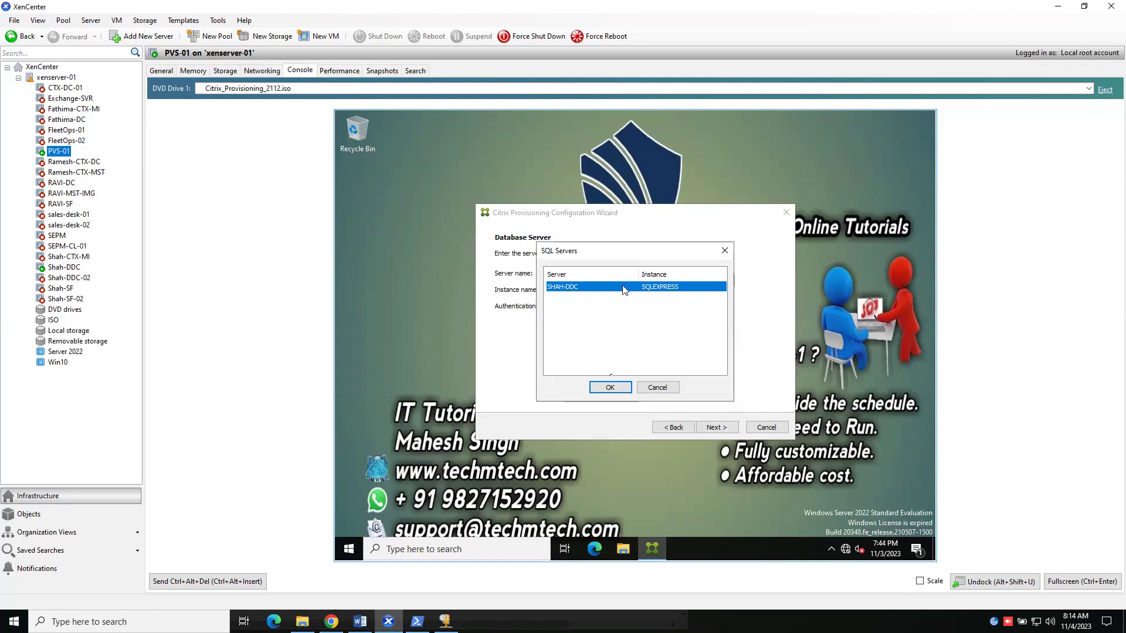
{"action": "left_click", "coordinate": [610, 387]}
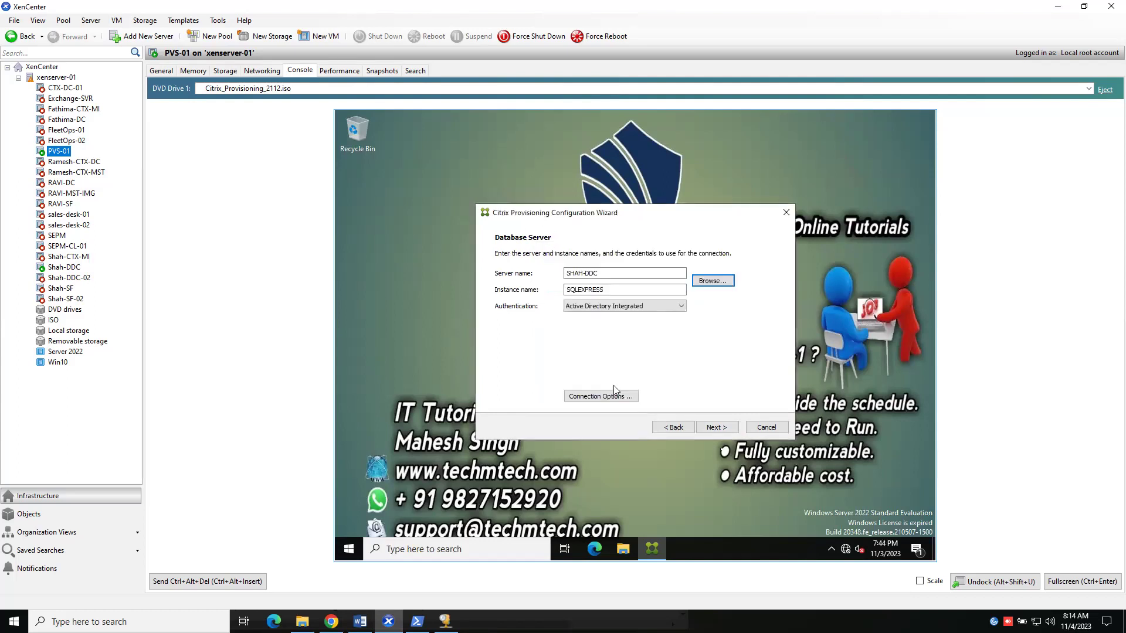
{"action": "left_click", "coordinate": [728, 427]}
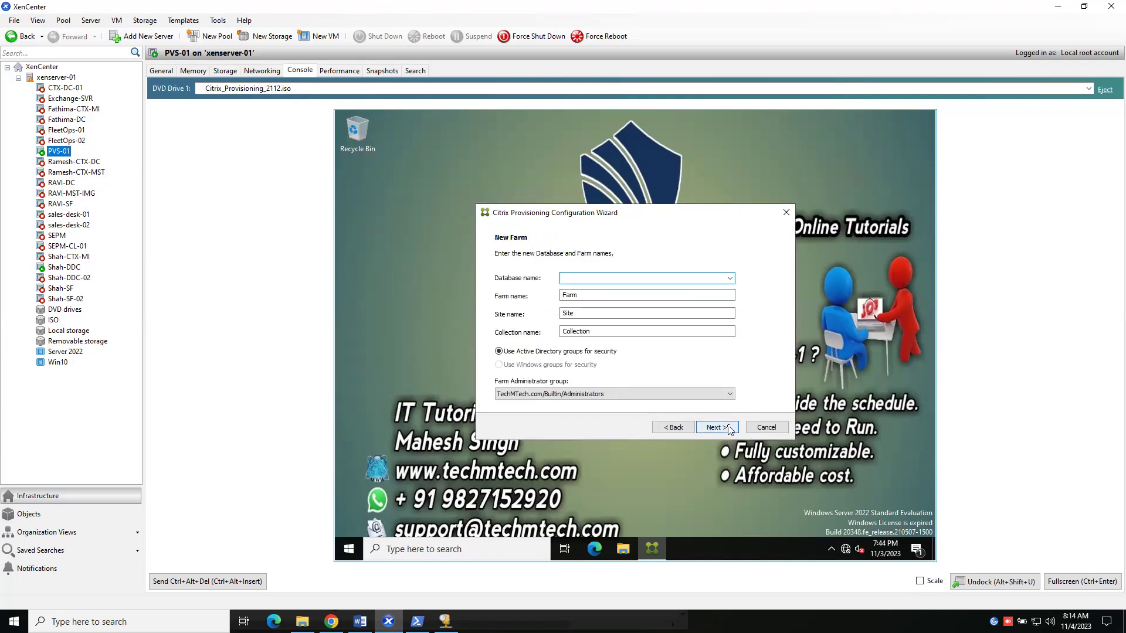
- Name the new farm's database PVS-01 and its collection Windows VM
{"action": "key", "text": "Caps_Lock"}
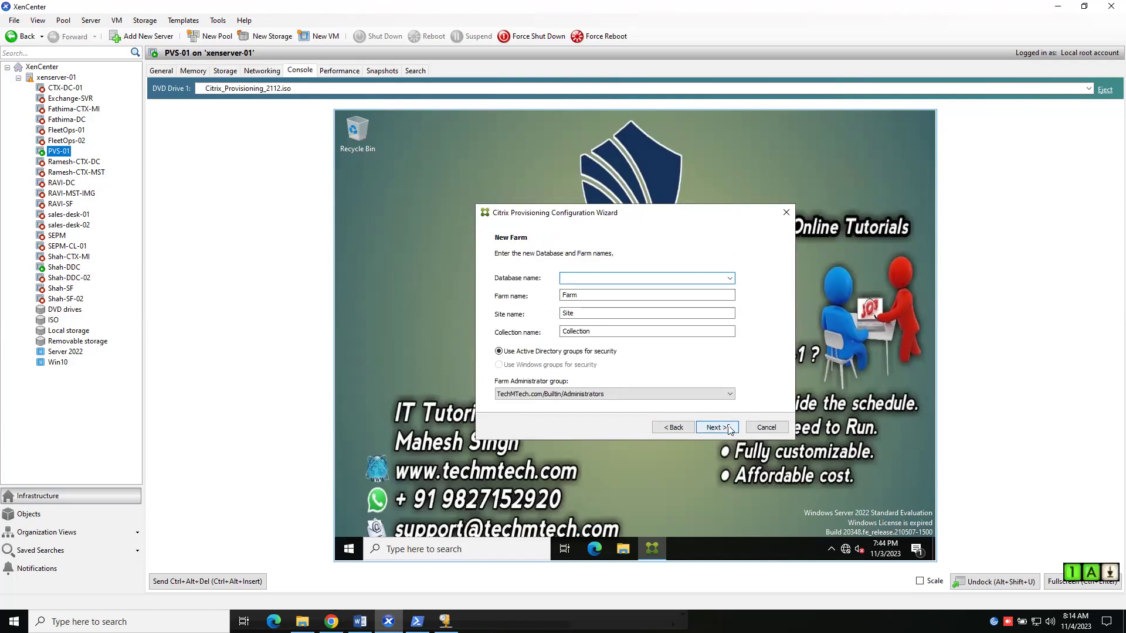
{"action": "type", "text": "PVS-01"}
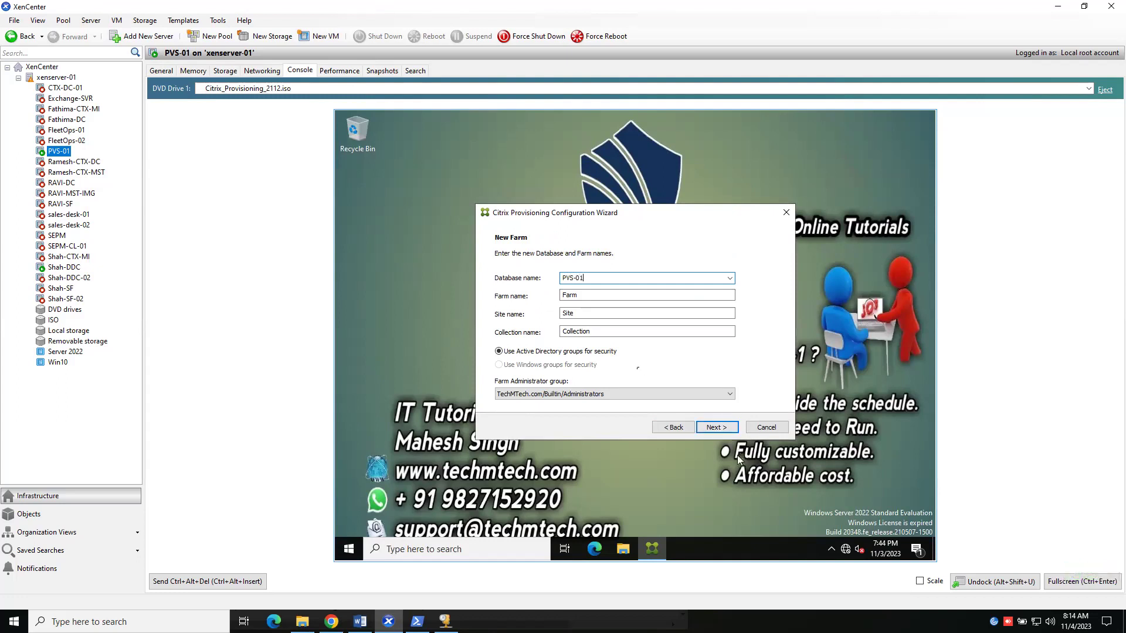
{"action": "left_click", "coordinate": [589, 331]}
{"action": "left_click", "coordinate": [597, 333]}
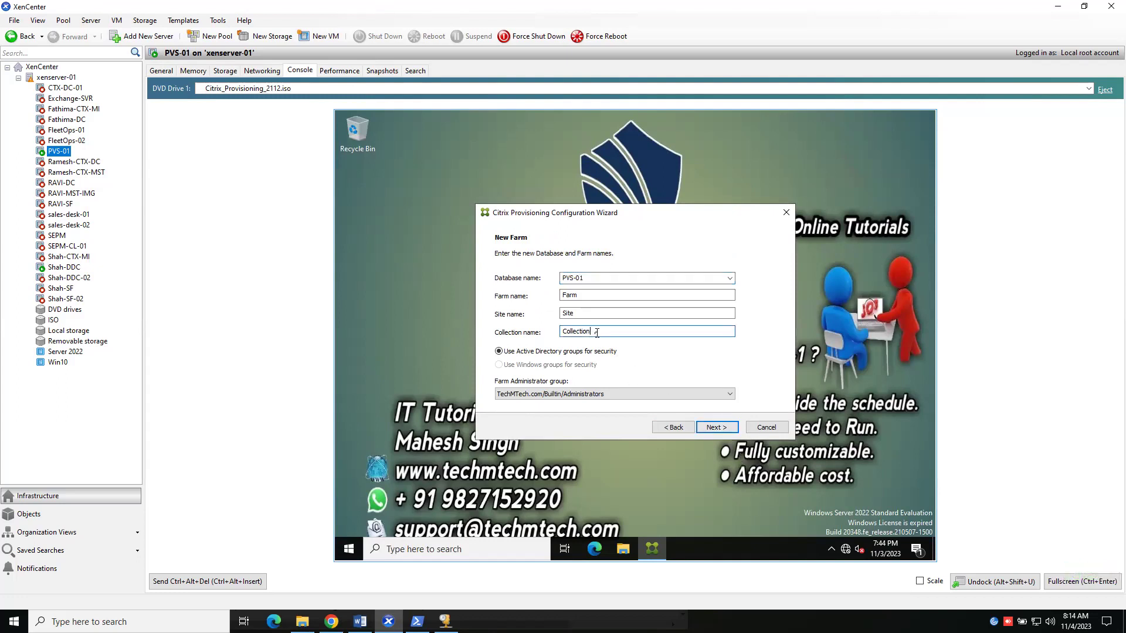
{"action": "key", "text": "BackSpace"}
{"action": "key", "text": "BackSpace"}
{"action": "key", "text": "BackSpace"}
{"action": "key", "text": "BackSpace"}
{"action": "key", "text": "BackSpace"}
{"action": "key", "text": "BackSpace"}
{"action": "key", "text": "BackSpace"}
{"action": "key", "text": "BackSpace"}
{"action": "key", "text": "BackSpace"}
{"action": "type", "text": "W"}
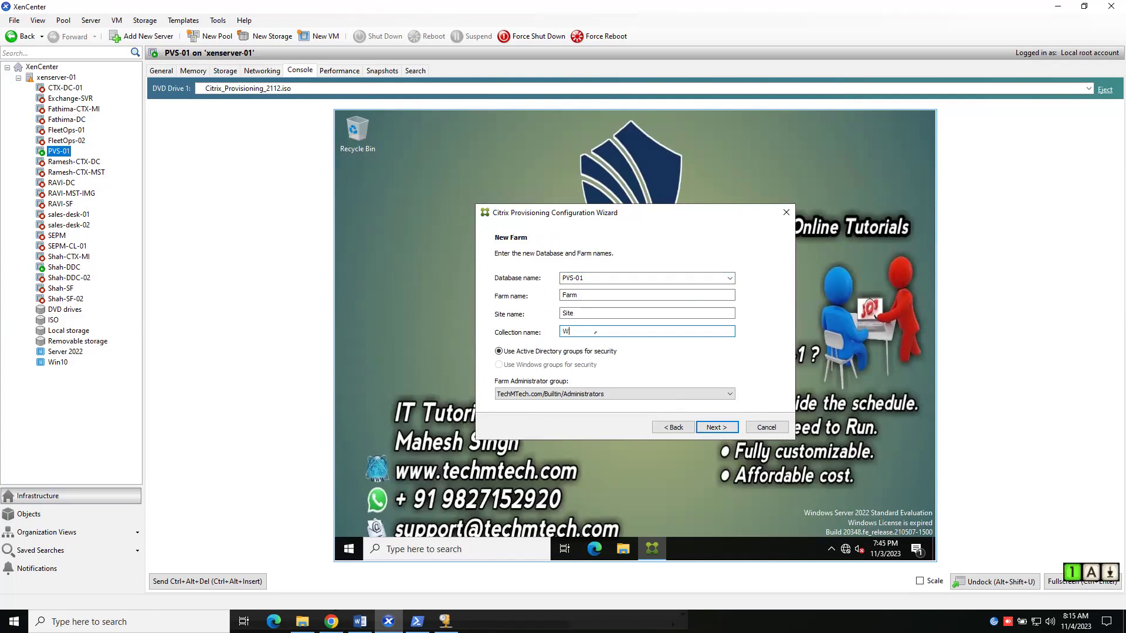
{"action": "type", "text": "indows"}
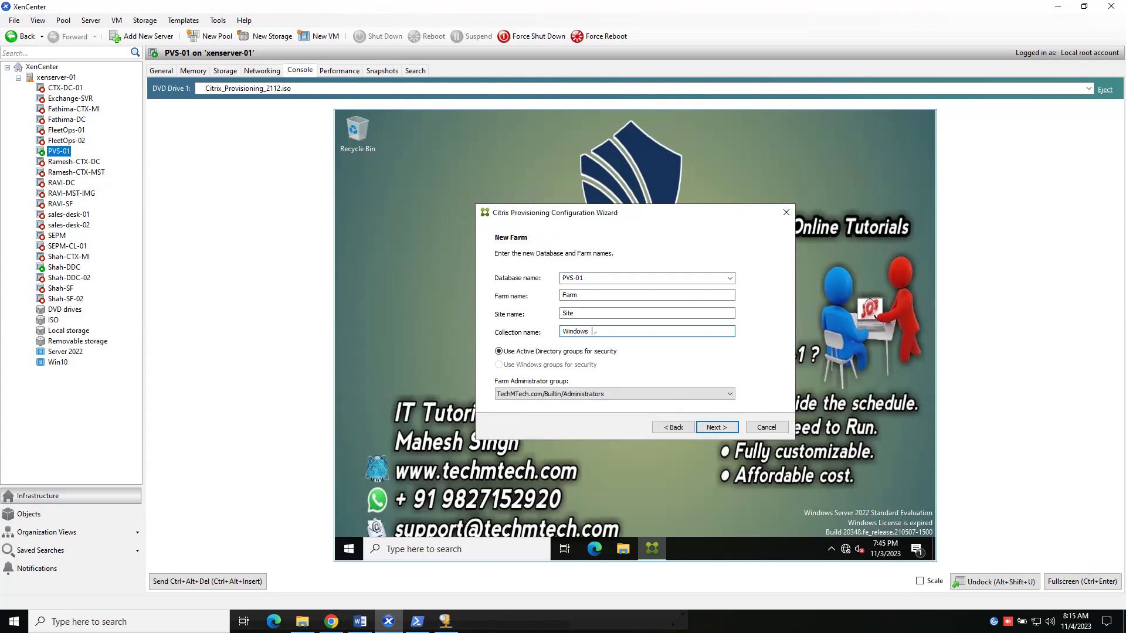
{"action": "type", "text": " VM"}
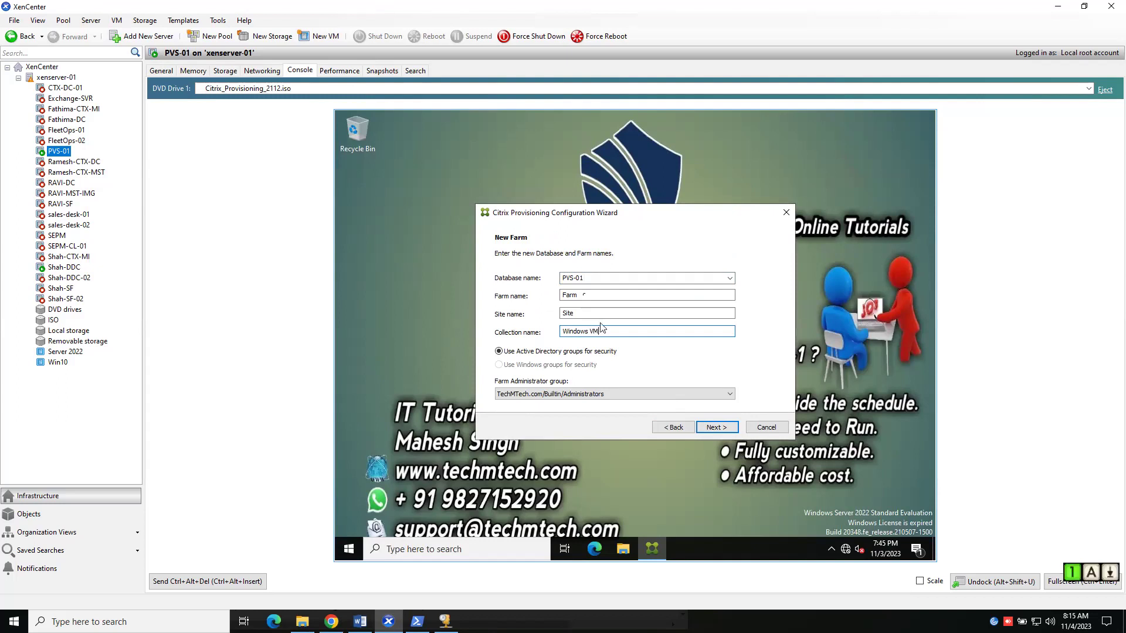
- Set the farm name to USA and the site name to NY, and continue to the New Store page
{"action": "left_click", "coordinate": [585, 295]}
{"action": "key", "text": "BackSpace"}
{"action": "key", "text": "BackSpace"}
{"action": "key", "text": "BackSpace"}
{"action": "key", "text": "BackSpace"}
{"action": "type", "text": "USA"}
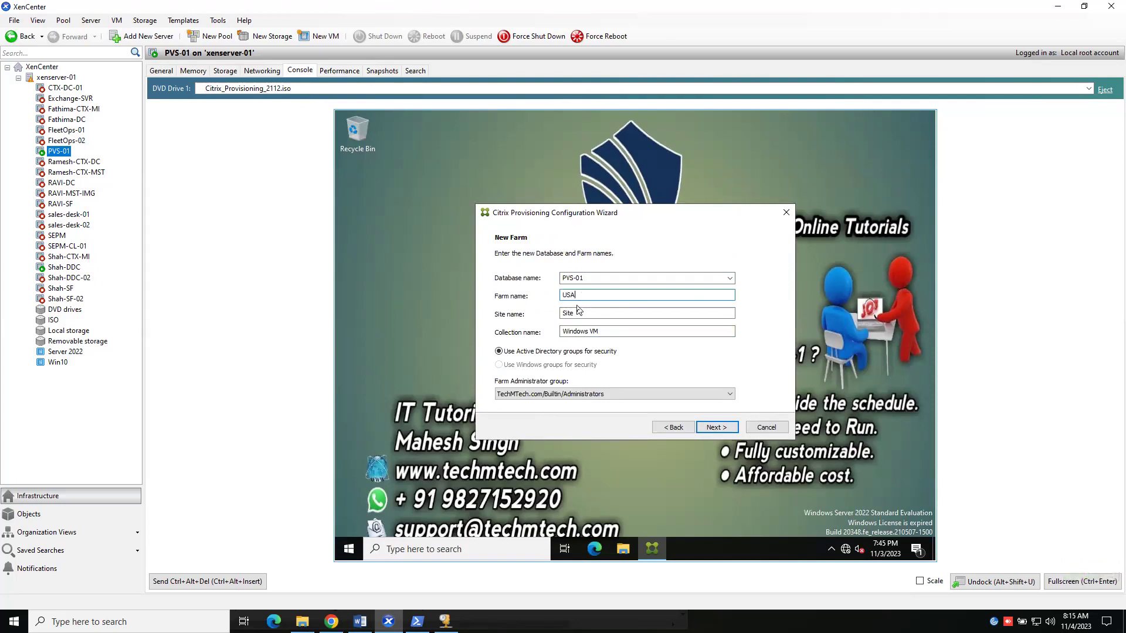
{"action": "left_click", "coordinate": [581, 314]}
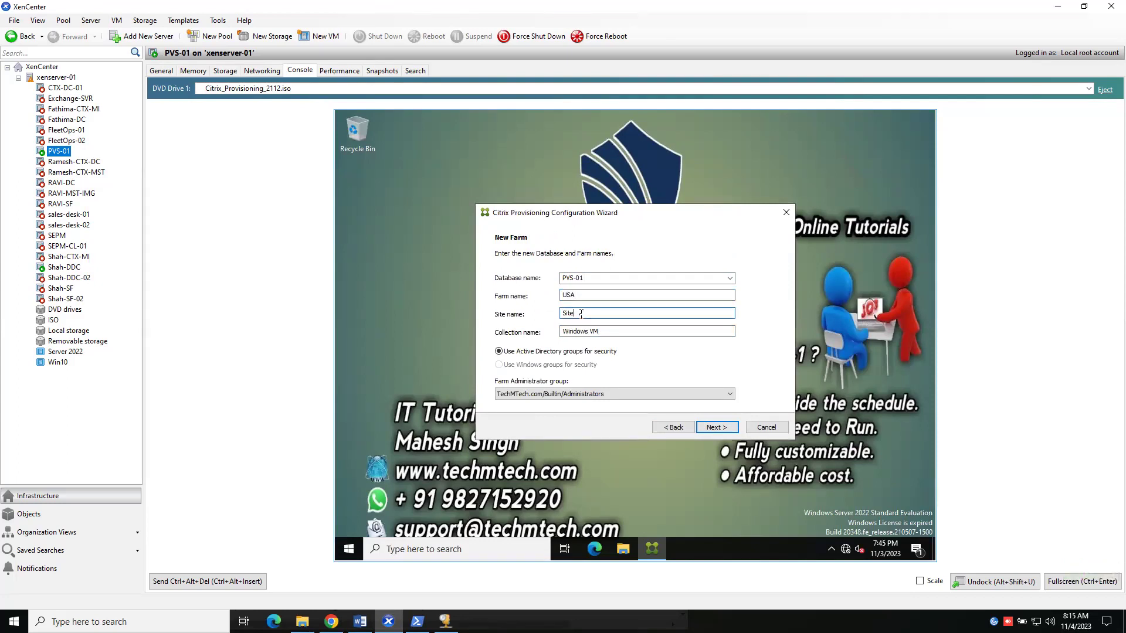
{"action": "key", "text": "BackSpace"}
{"action": "key", "text": "BackSpace"}
{"action": "key", "text": "BackSpace"}
{"action": "type", "text": "NY"}
{"action": "left_click", "coordinate": [715, 432]}
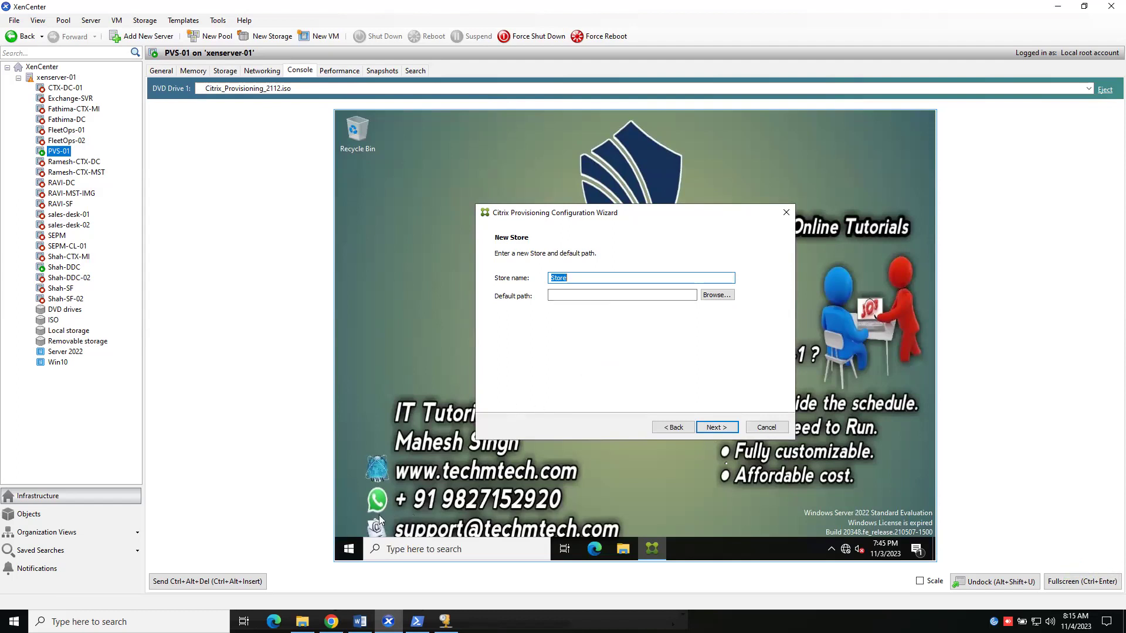
- Open Server Manager on PVS-01 and show the server's disks under File and Storage Services
{"action": "left_click", "coordinate": [355, 551]}
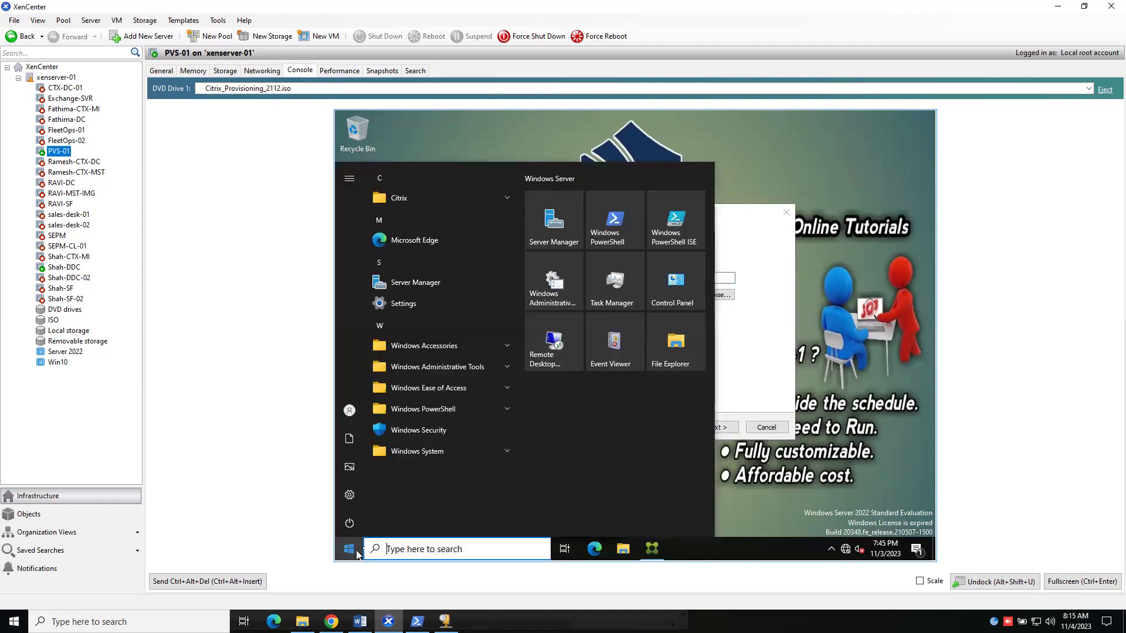
{"action": "left_click", "coordinate": [555, 235]}
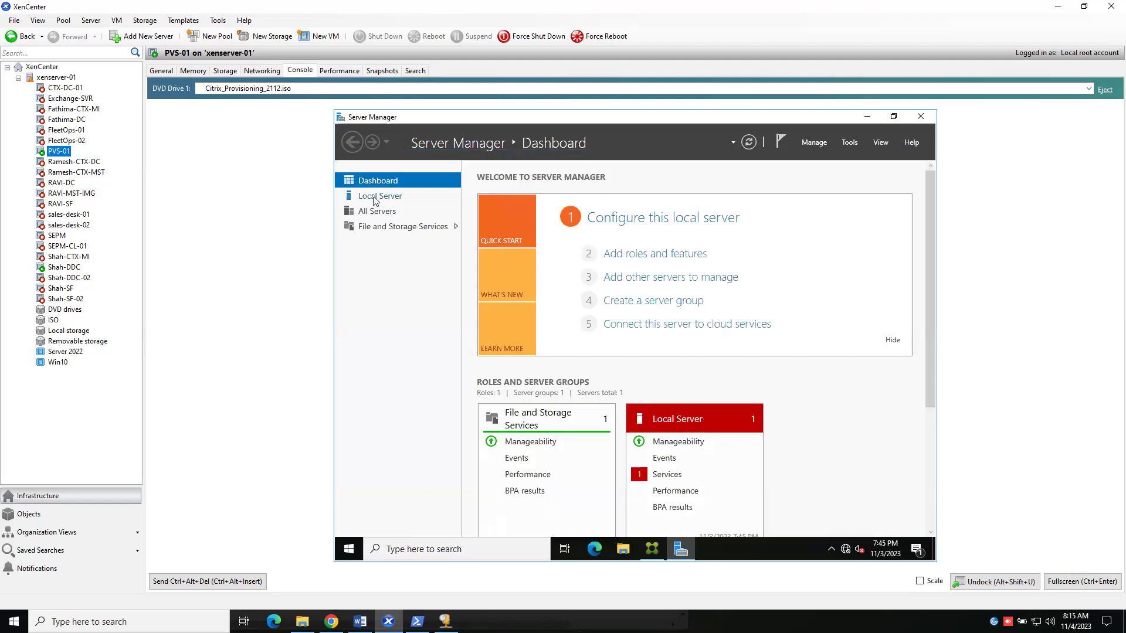
{"action": "left_click", "coordinate": [374, 197]}
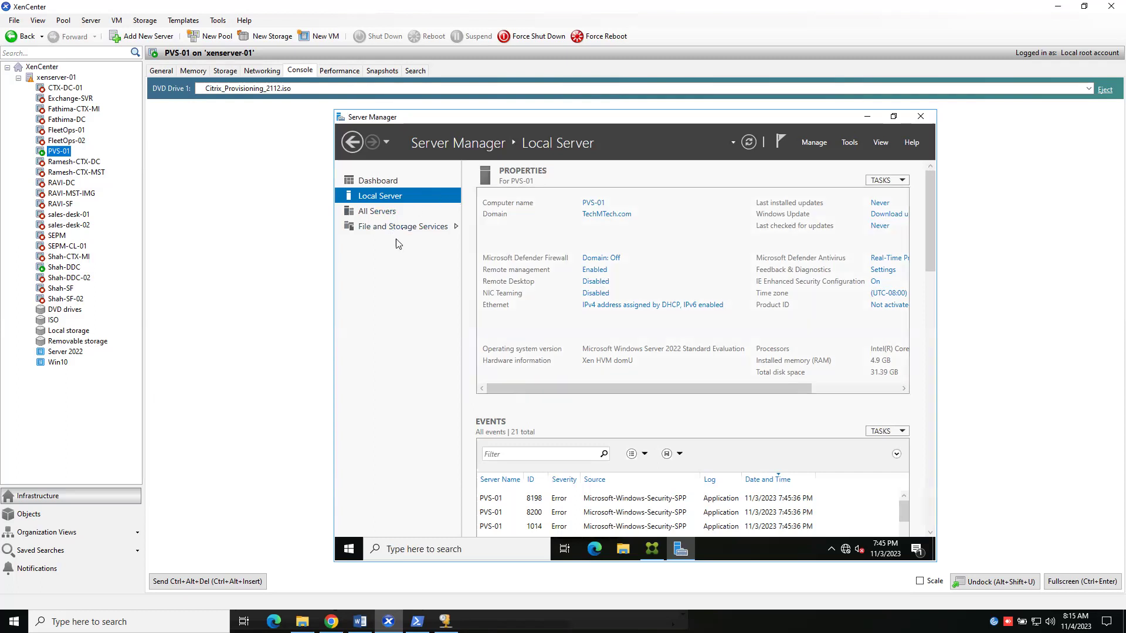
{"action": "left_click", "coordinate": [406, 228]}
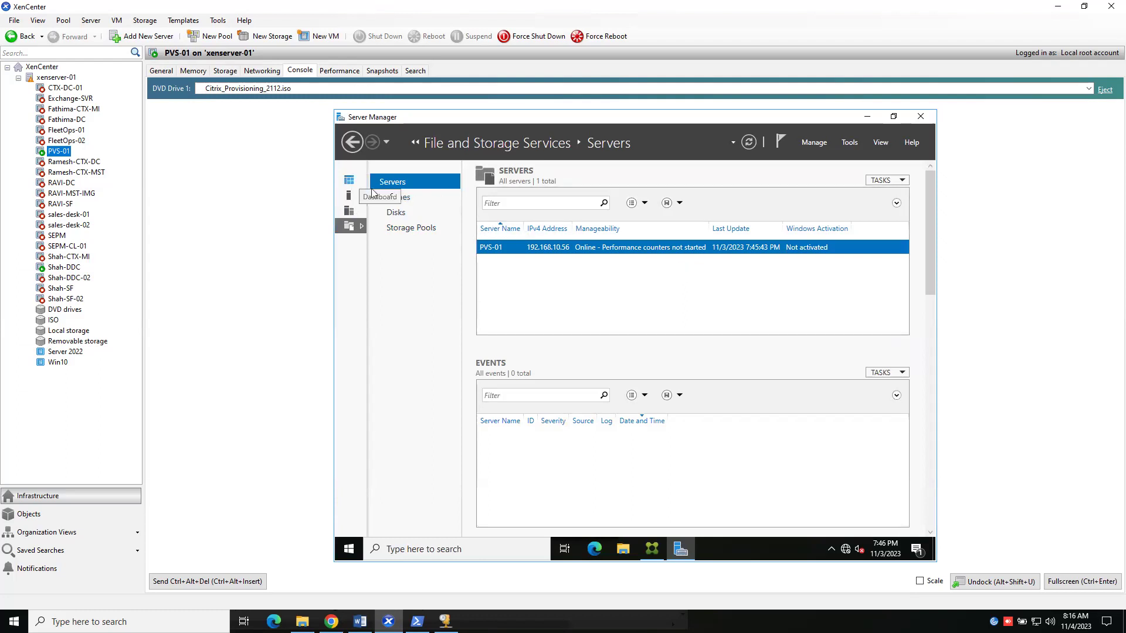
{"action": "left_click", "coordinate": [393, 200]}
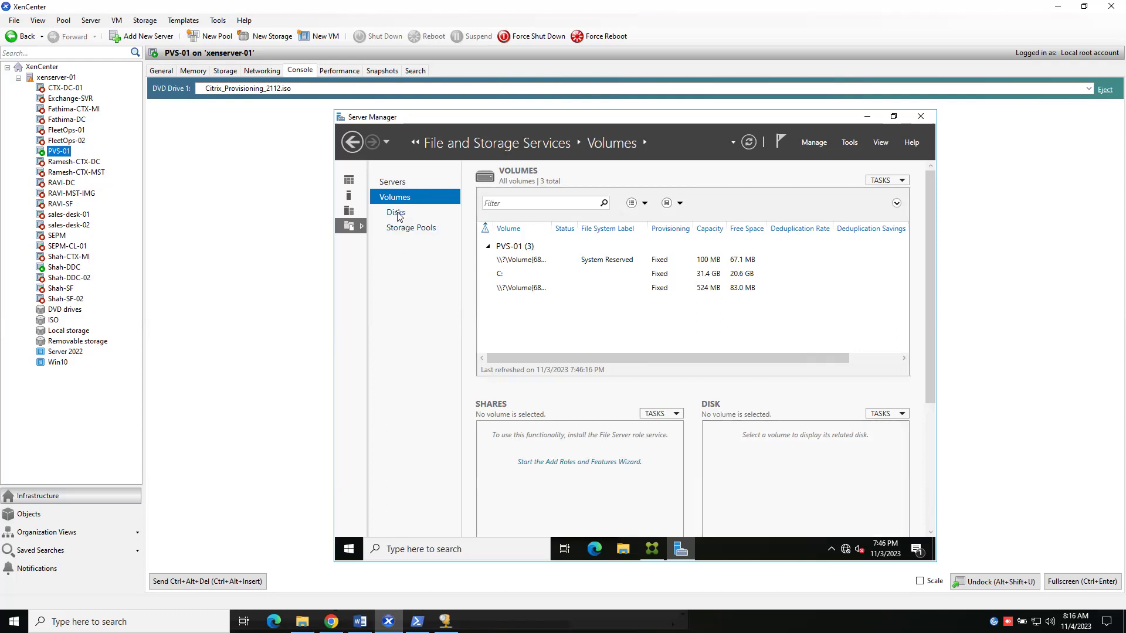
{"action": "left_click", "coordinate": [397, 214]}
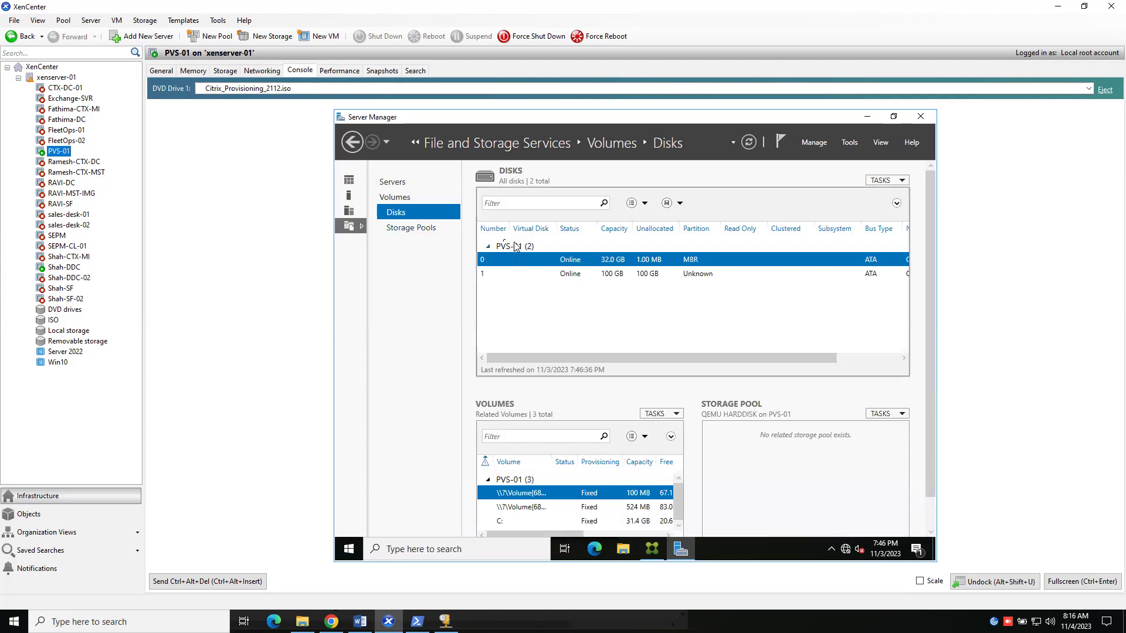
- Start a new volume on PVS-01's 100 GB Disk 1 and allow the disk to be initialized as GPT
{"action": "right_click", "coordinate": [575, 275]}
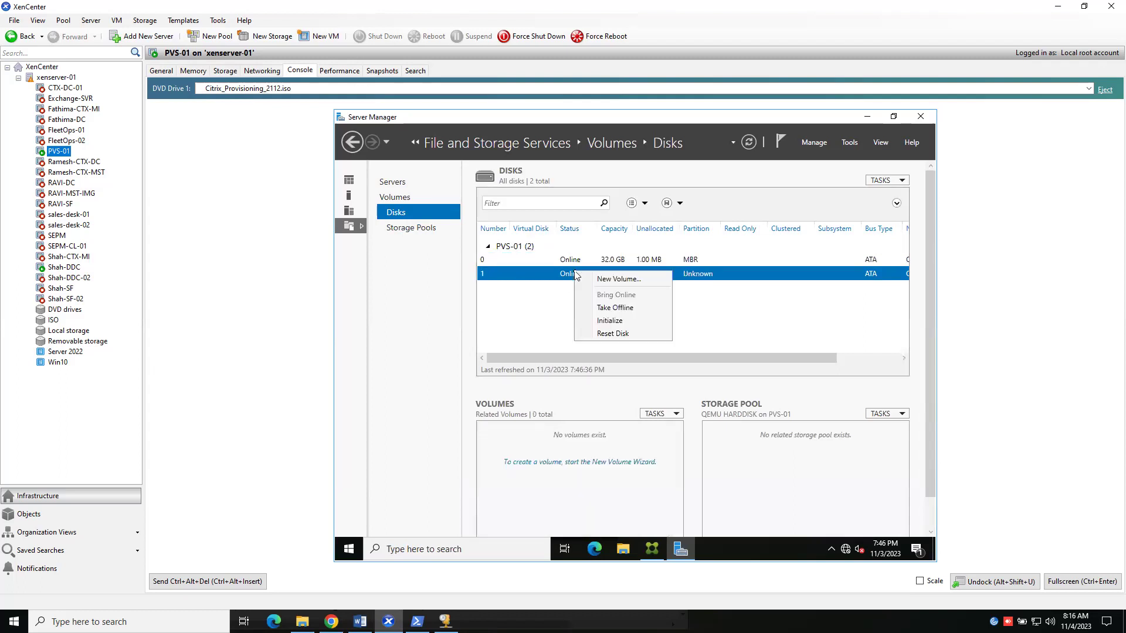
{"action": "left_click", "coordinate": [611, 280]}
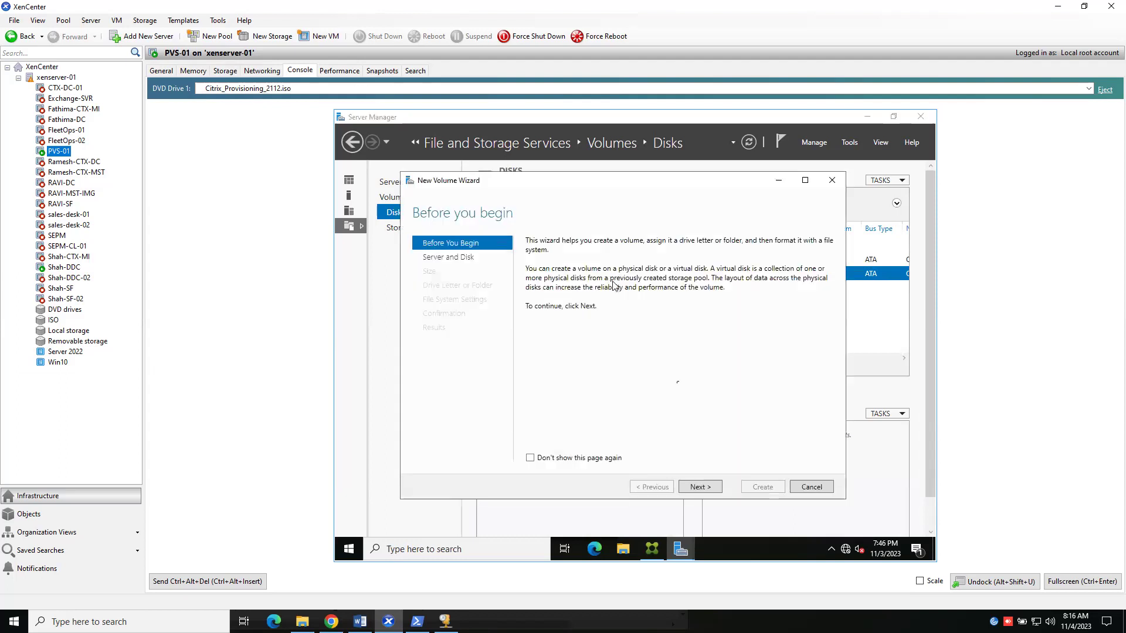
{"action": "left_click", "coordinate": [699, 487]}
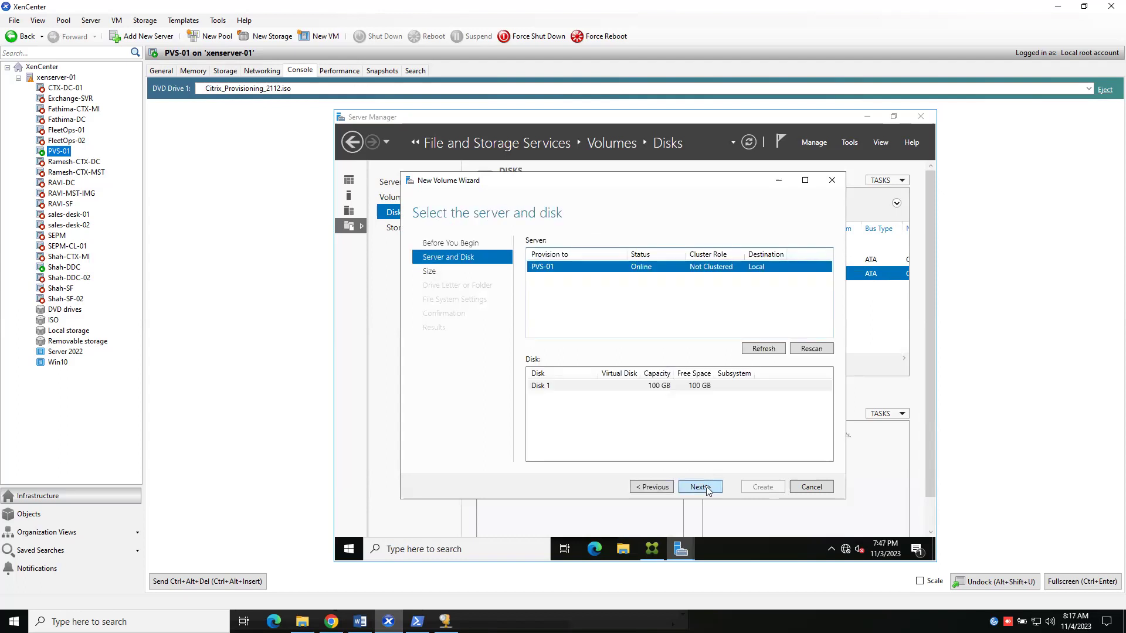
{"action": "left_click", "coordinate": [701, 487]}
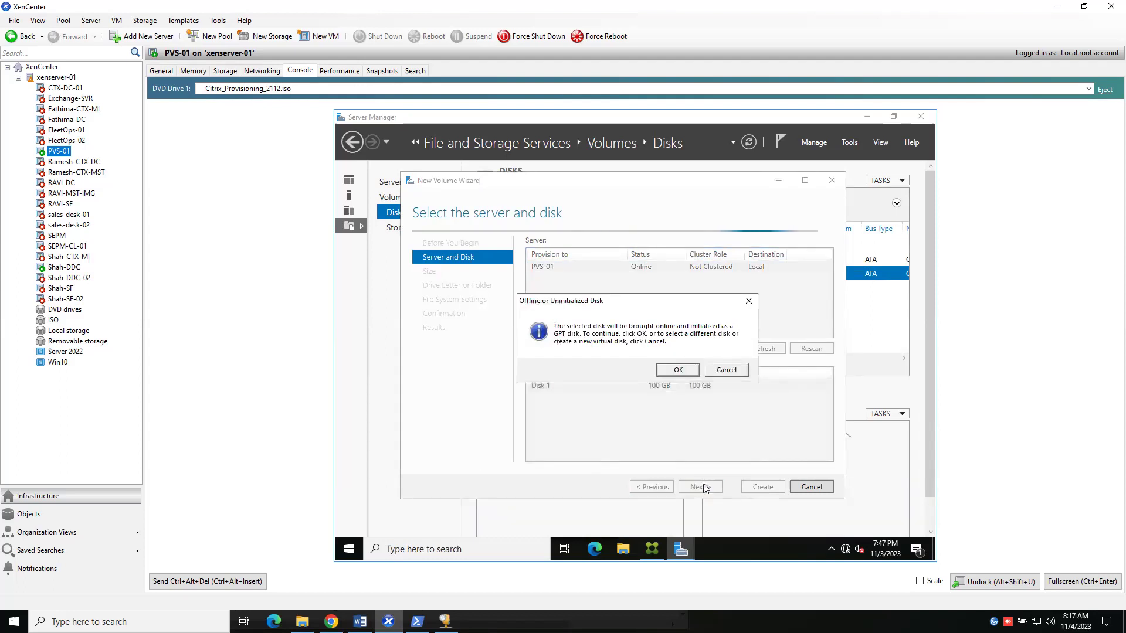
{"action": "left_click", "coordinate": [668, 373]}
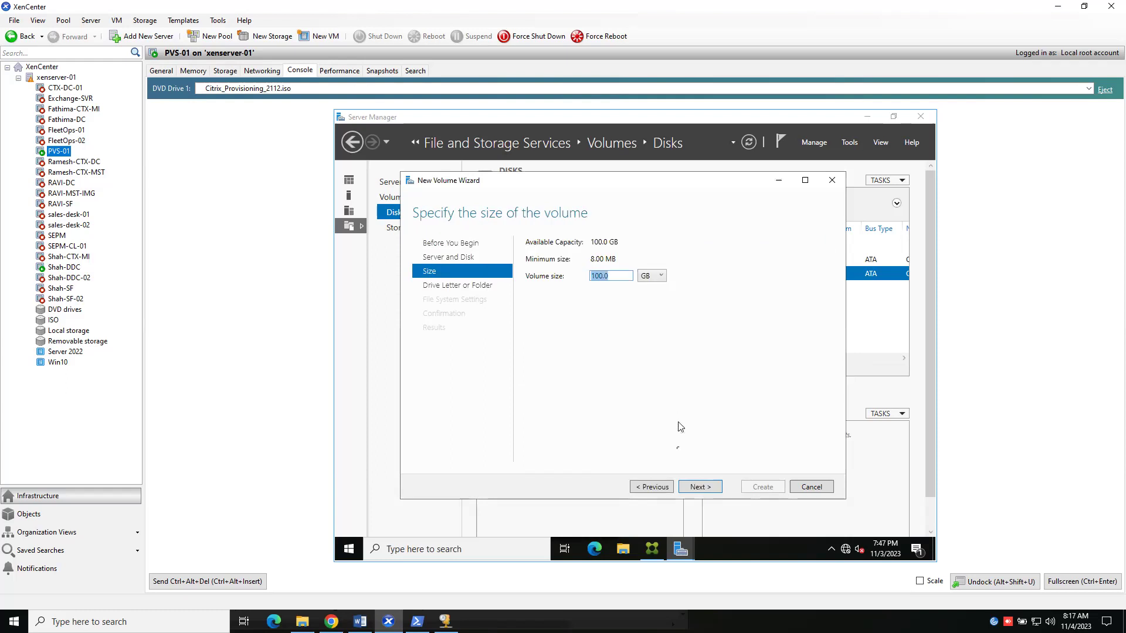
- Create the 100 GB volume with drive letter E, the NTFS file system and the label New Volume
{"action": "left_click", "coordinate": [700, 486]}
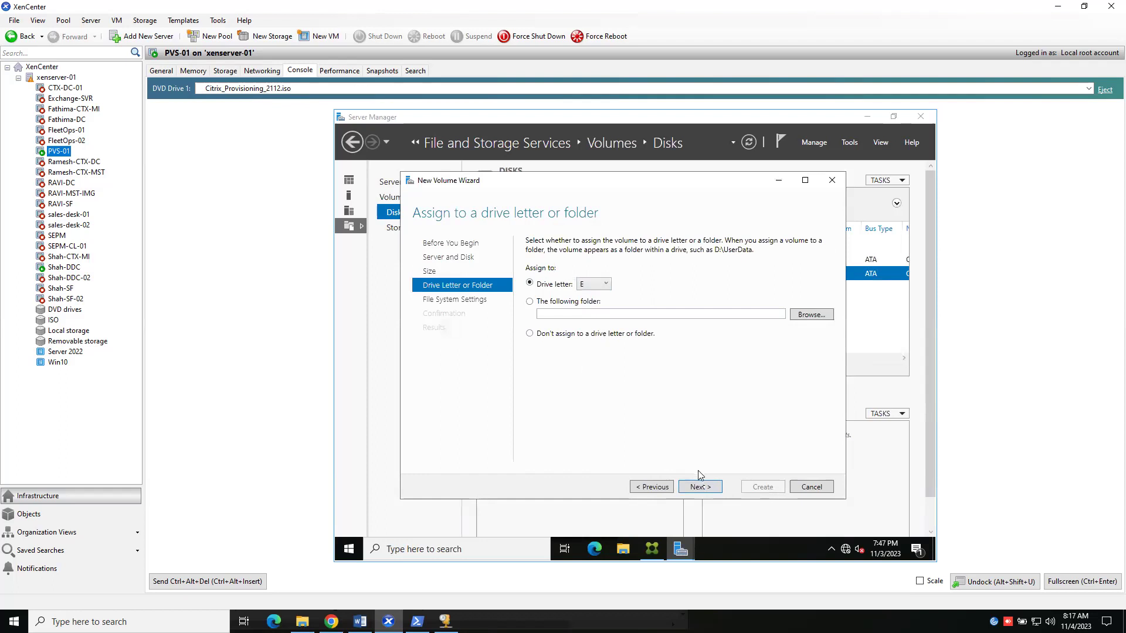
{"action": "left_click", "coordinate": [705, 496]}
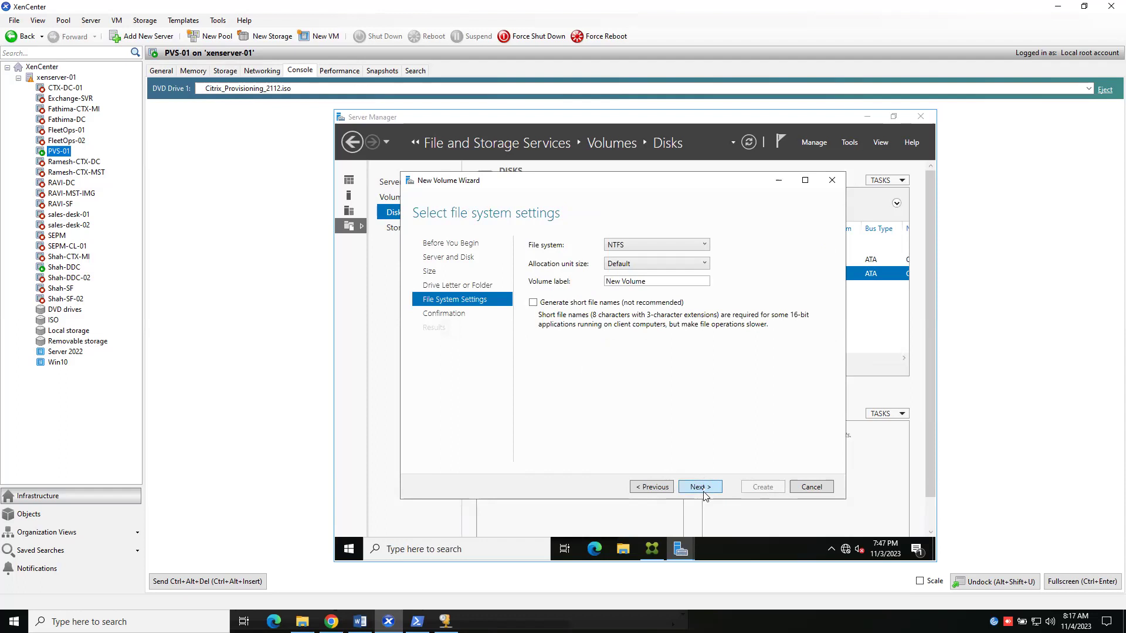
{"action": "left_click", "coordinate": [704, 494]}
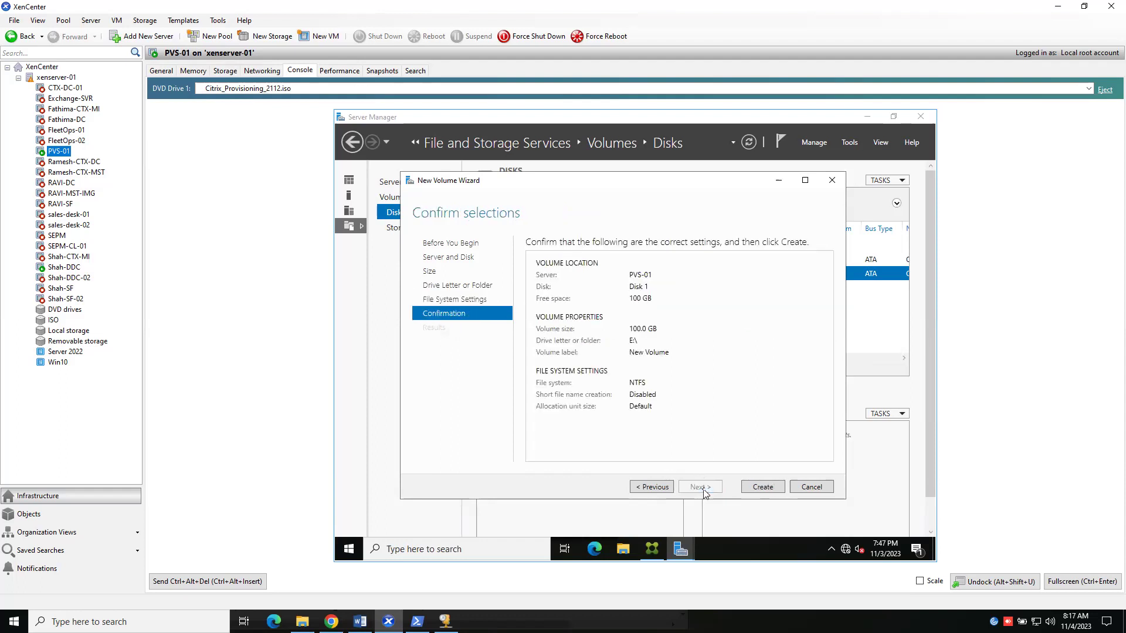
{"action": "left_click", "coordinate": [761, 490]}
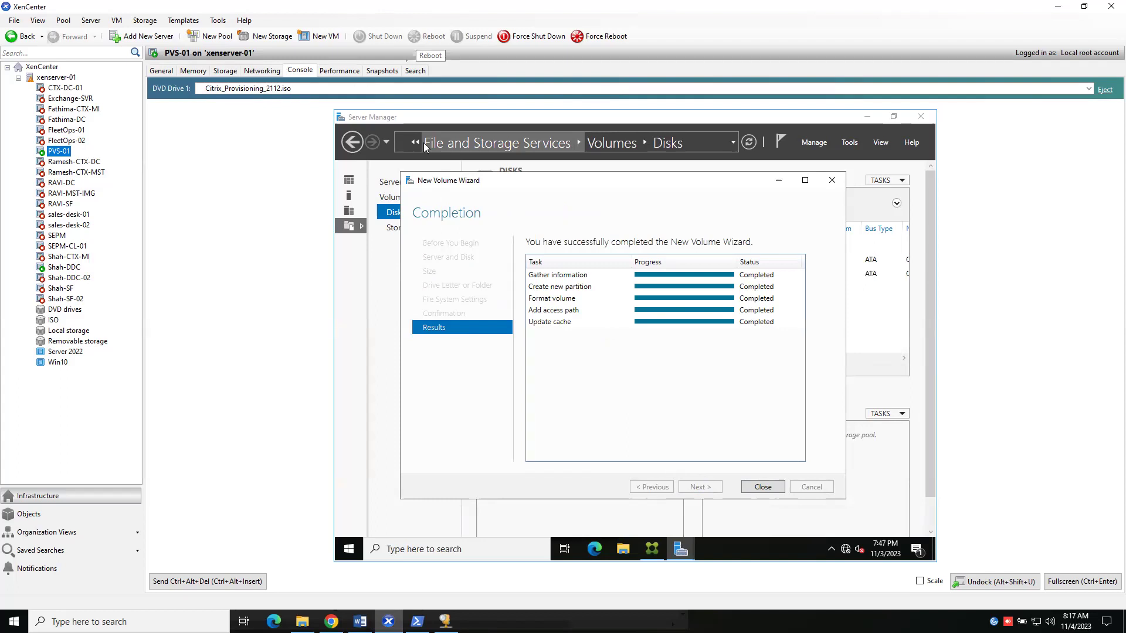
{"action": "left_click", "coordinate": [755, 491]}
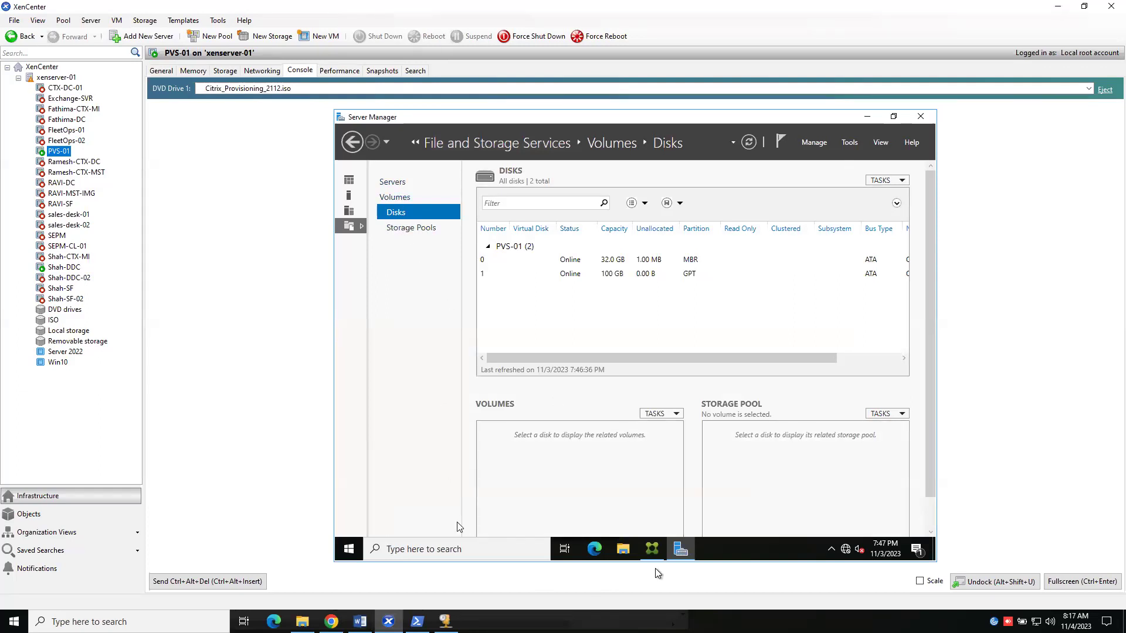
- Create a folder named VDisk Store on New Volume (E:), and close File Explorer and Server Manager
{"action": "left_click", "coordinate": [624, 553]}
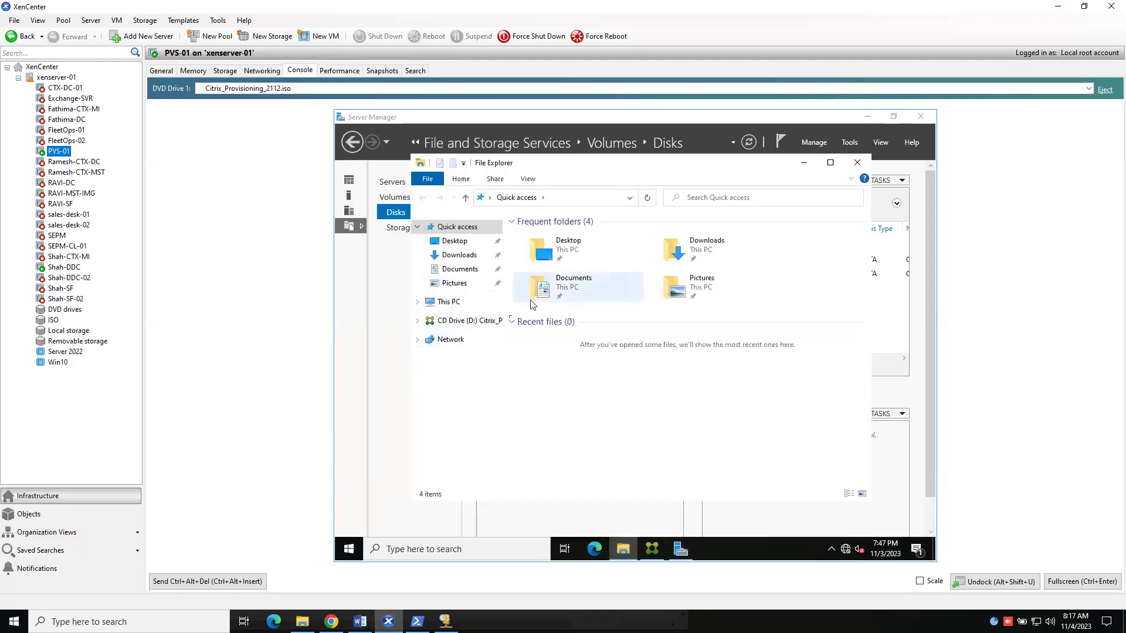
{"action": "left_click", "coordinate": [450, 302]}
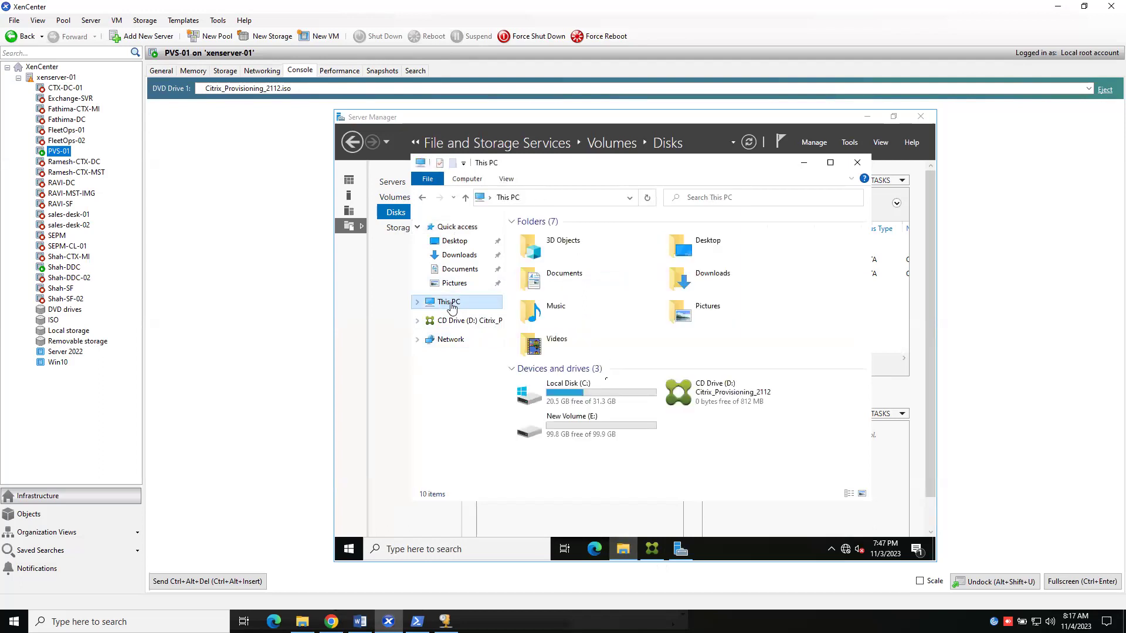
{"action": "left_click", "coordinate": [569, 429]}
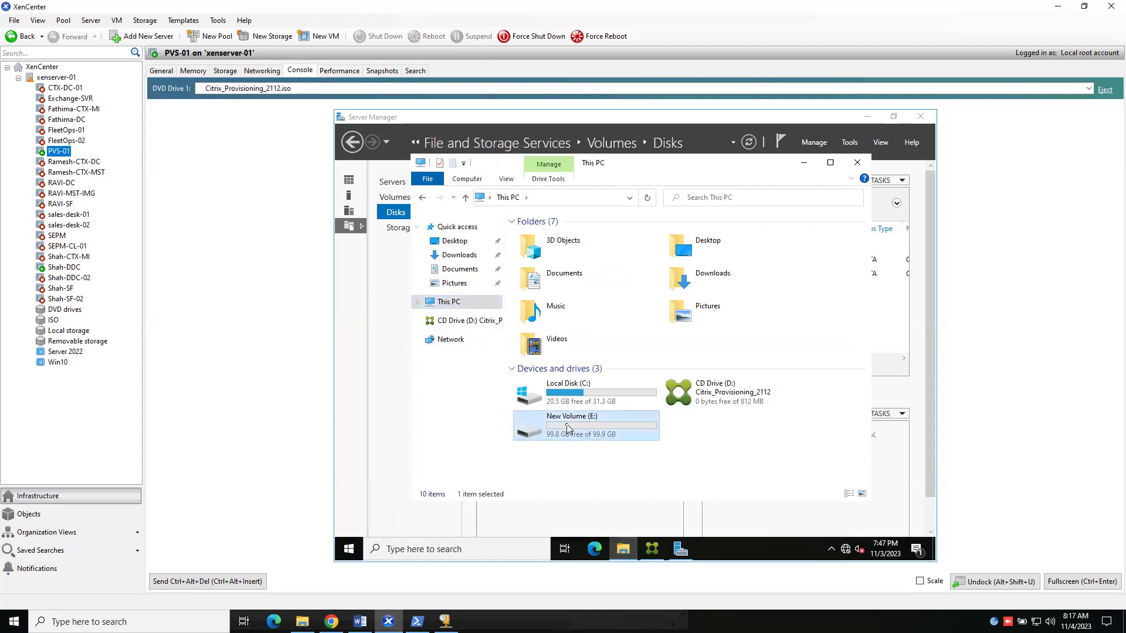
{"action": "double_click", "coordinate": [568, 429]}
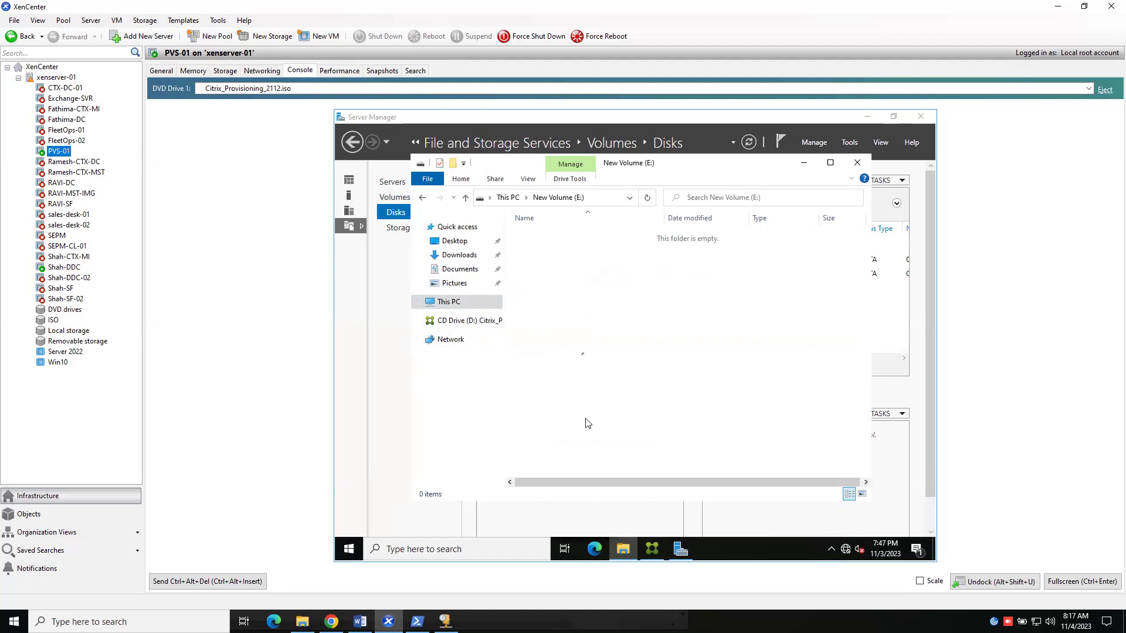
{"action": "right_click", "coordinate": [555, 274]}
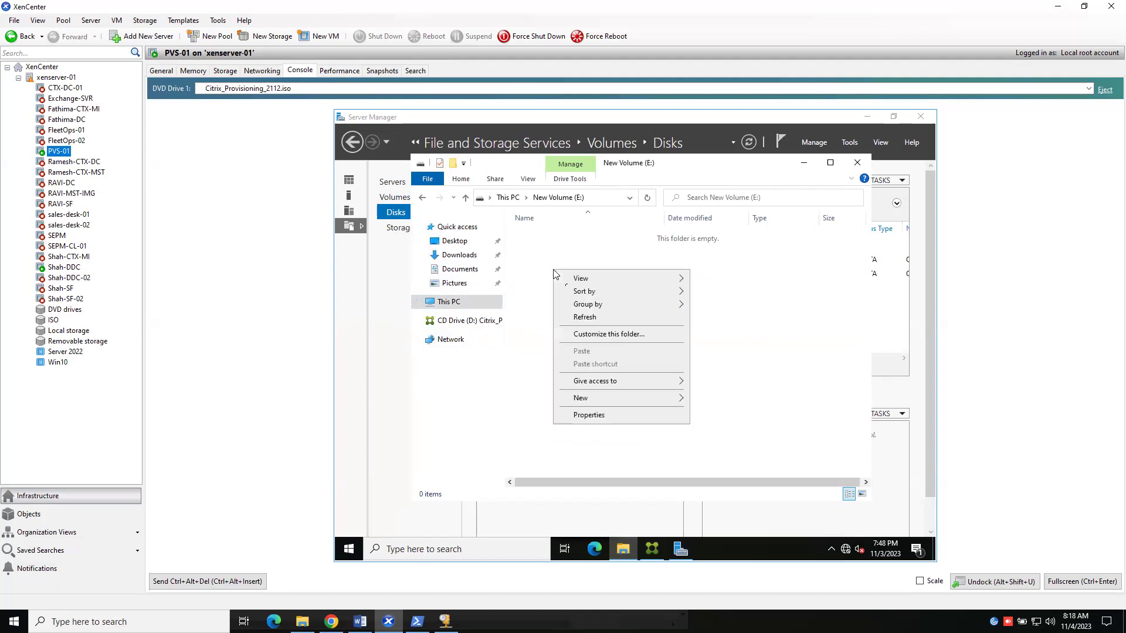
{"action": "mouse_move", "coordinate": [614, 398]}
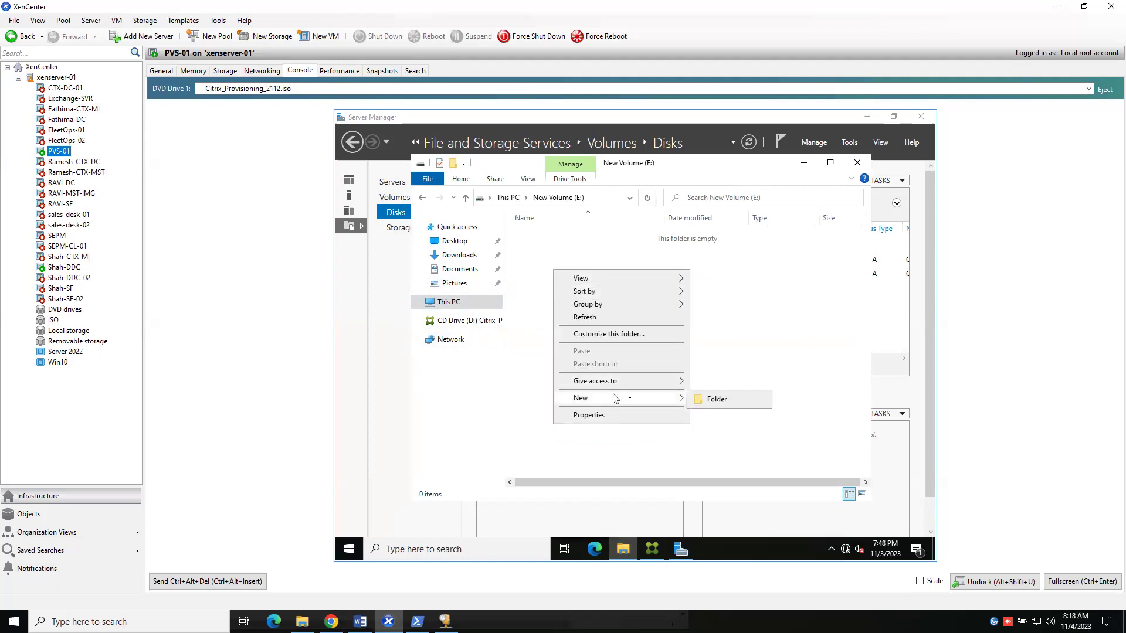
{"action": "left_click", "coordinate": [702, 399]}
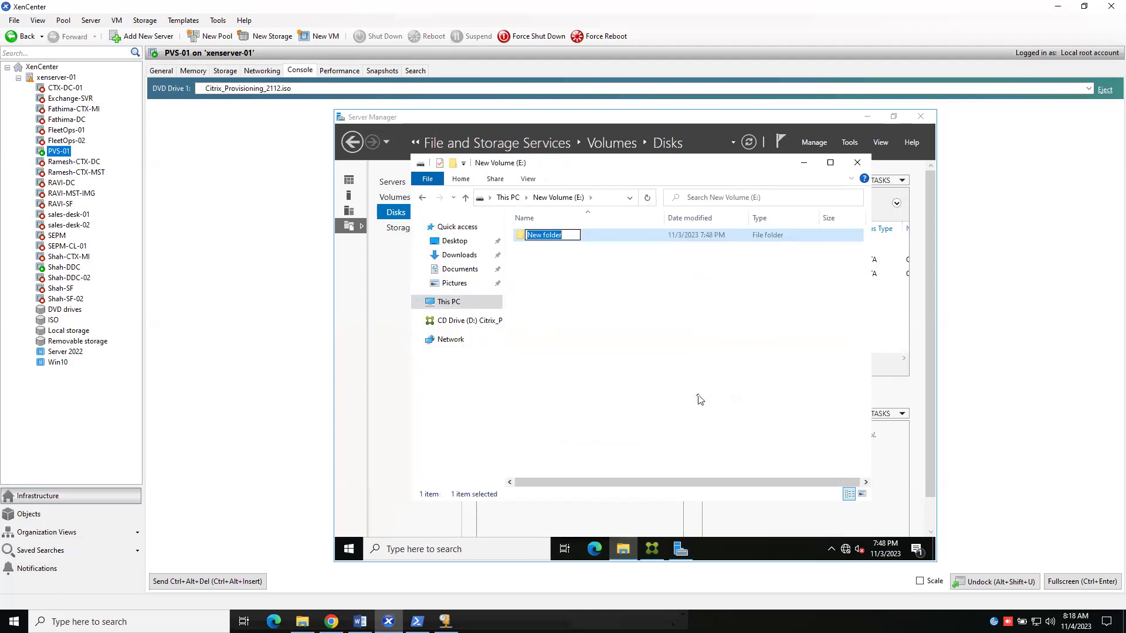
{"action": "key", "text": "BackSpace"}
{"action": "type", "text": "VDisk S"}
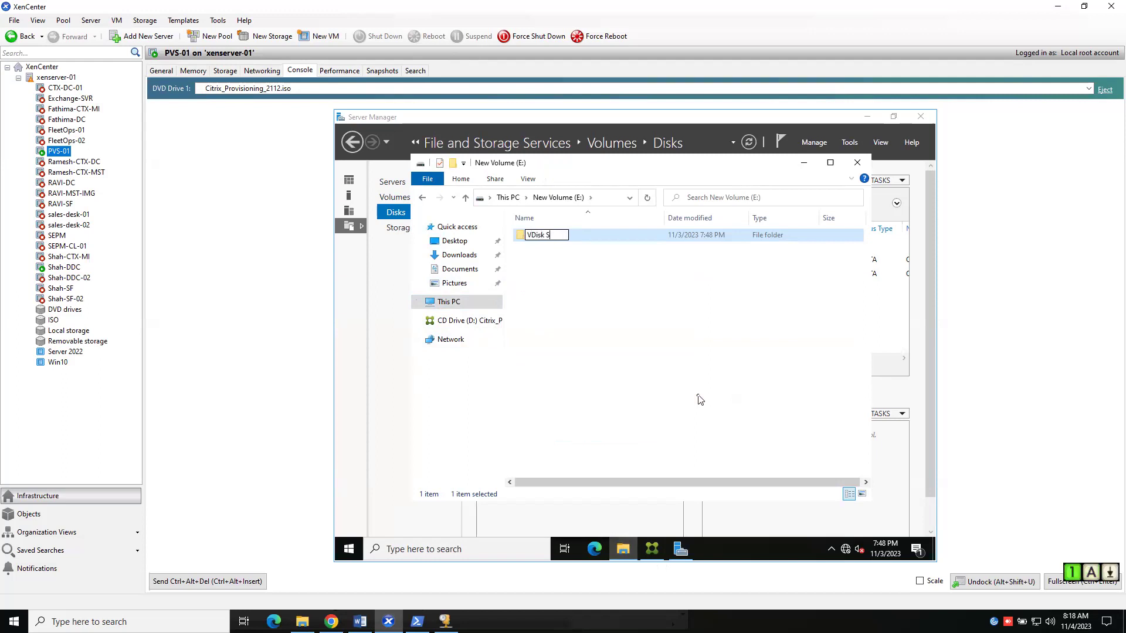
{"action": "type", "text": "tore"}
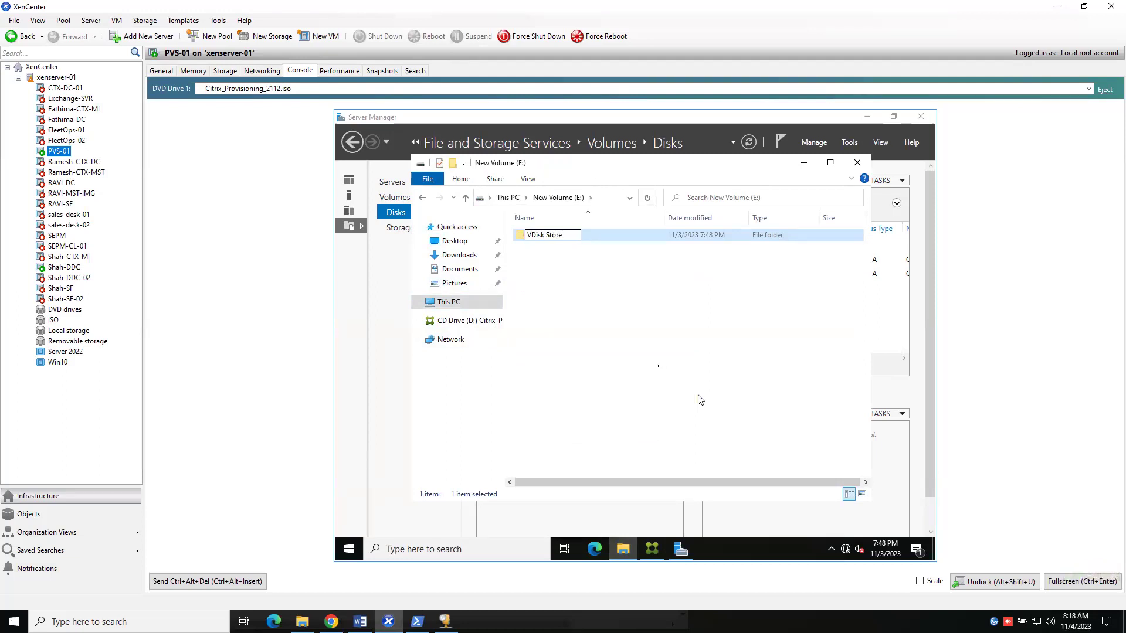
{"action": "left_click", "coordinate": [634, 346]}
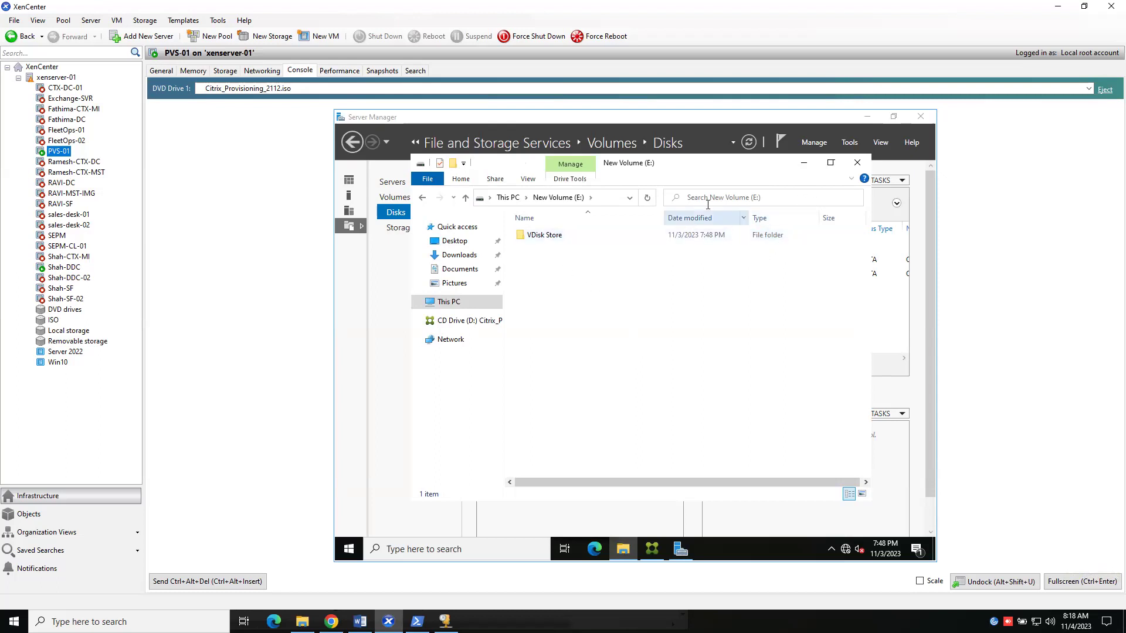
{"action": "left_click", "coordinate": [857, 163]}
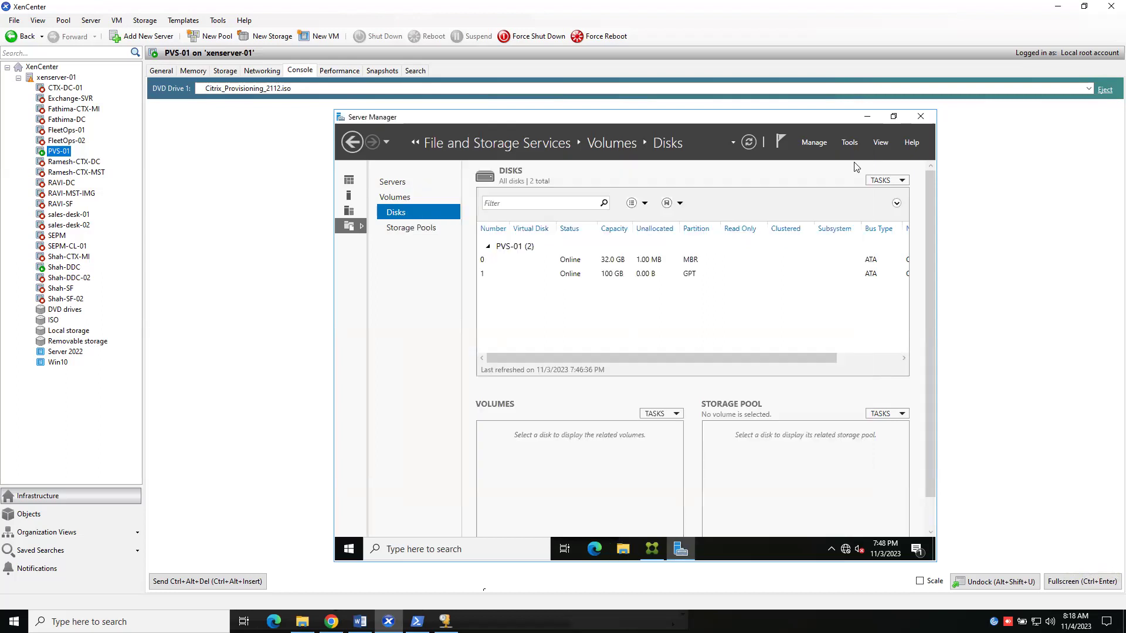
{"action": "left_click", "coordinate": [916, 125]}
- Set the new store's default path to E:\VDisk Store, keep the store name Store, and continue to the License Server page
{"action": "left_click", "coordinate": [655, 550]}
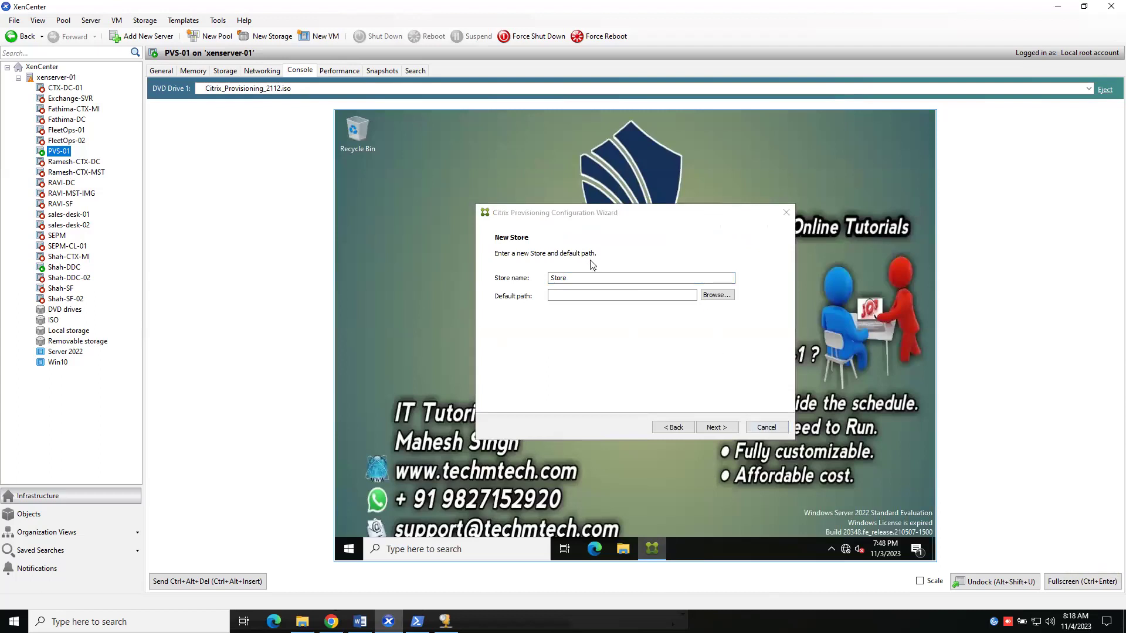
{"action": "left_click", "coordinate": [717, 295]}
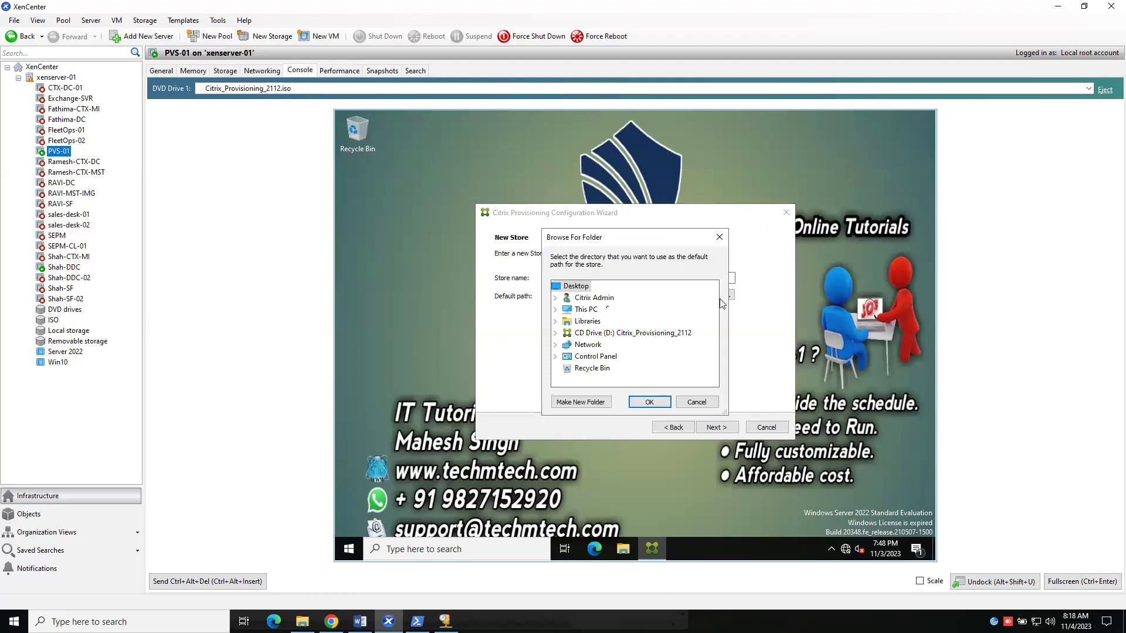
{"action": "double_click", "coordinate": [594, 309]}
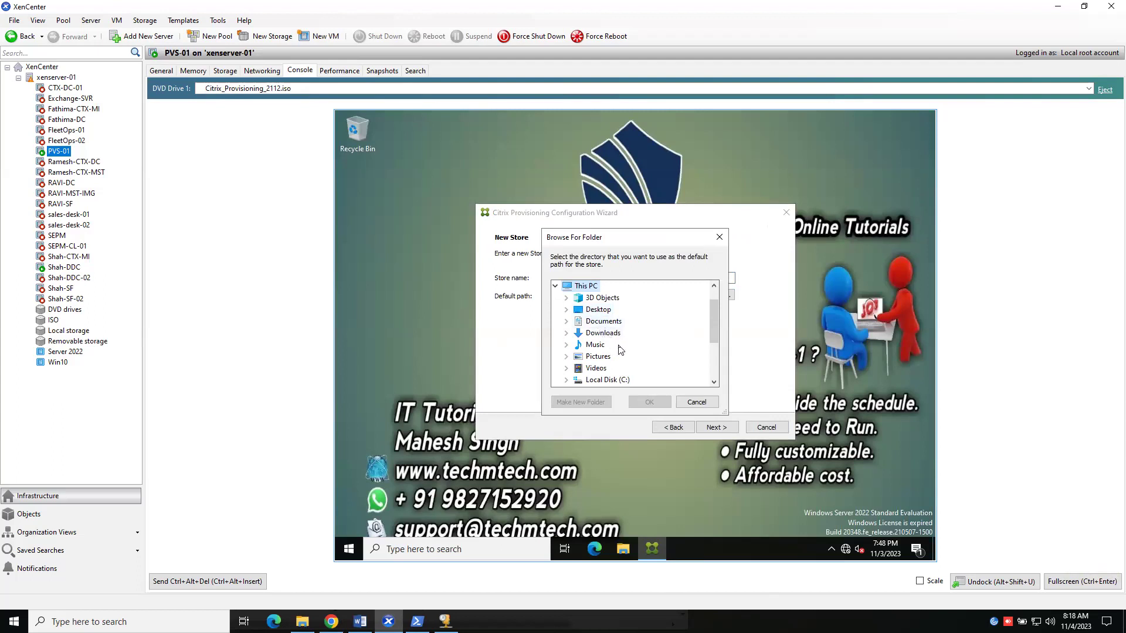
{"action": "scroll", "coordinate": [638, 356], "scroll_direction": "down", "scroll_amount": 3}
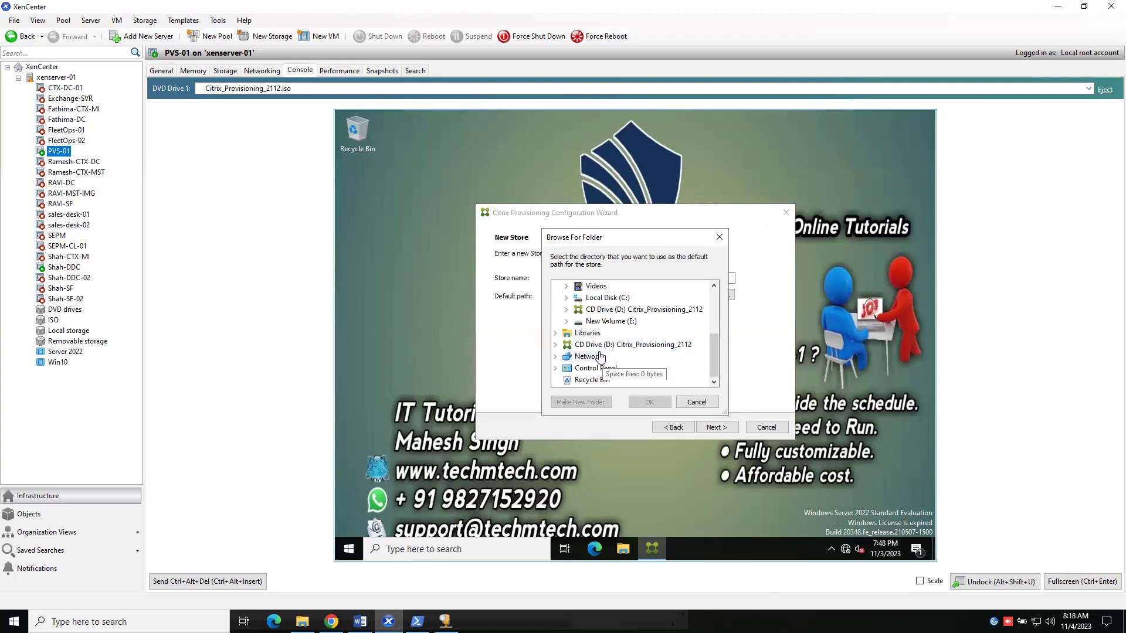
{"action": "left_click", "coordinate": [607, 323]}
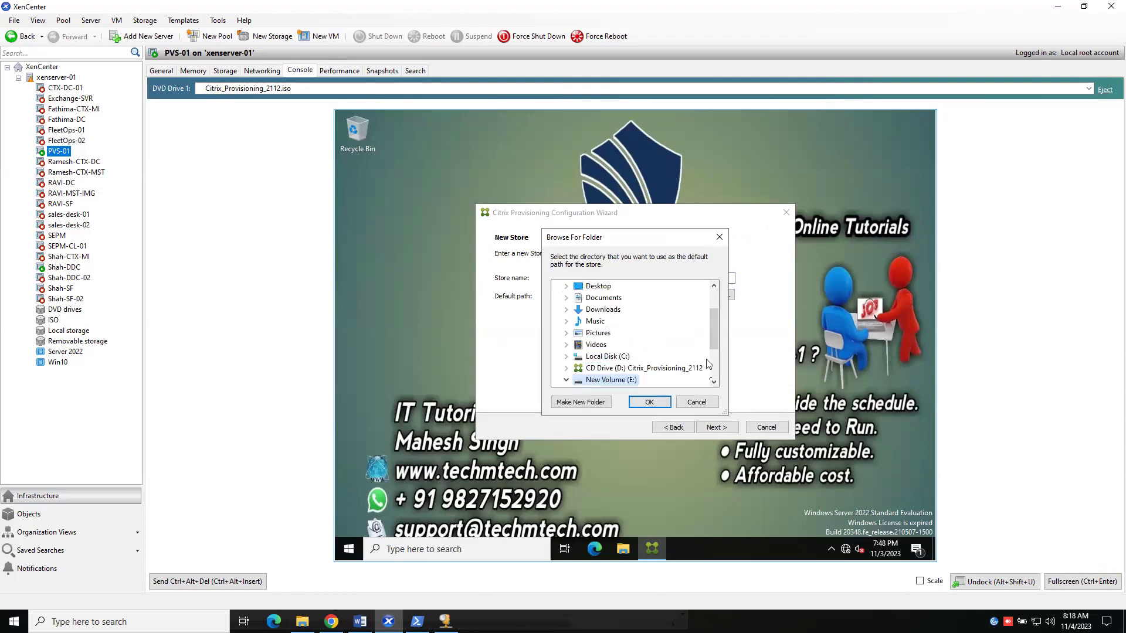
{"action": "left_click", "coordinate": [713, 382]}
{"action": "left_click", "coordinate": [713, 383]}
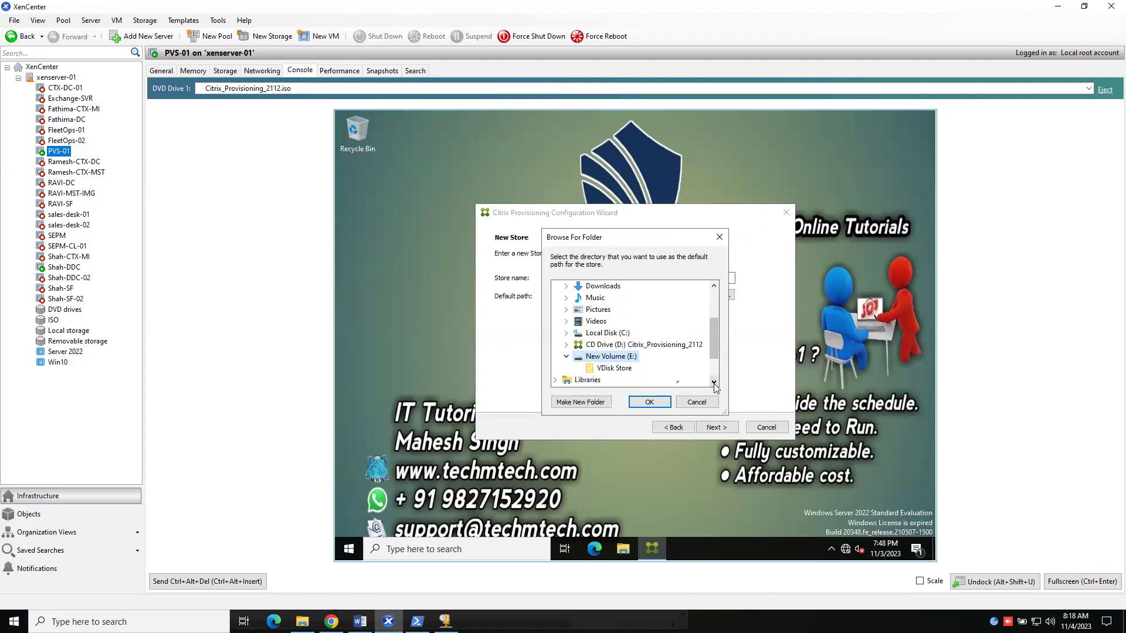
{"action": "left_click", "coordinate": [633, 372]}
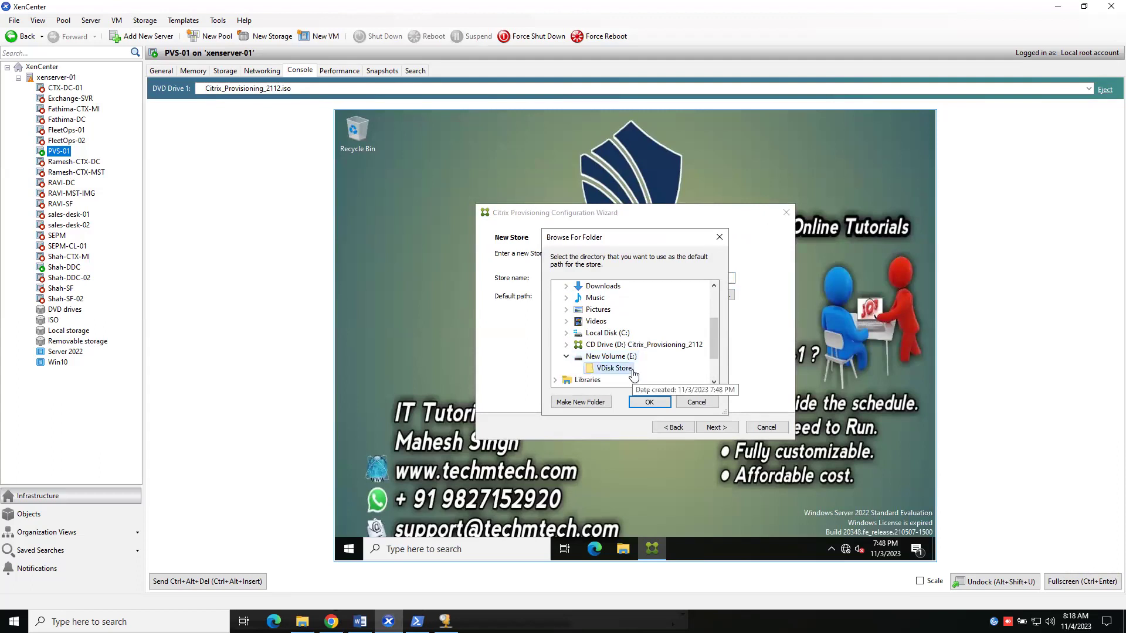
{"action": "left_click", "coordinate": [656, 404]}
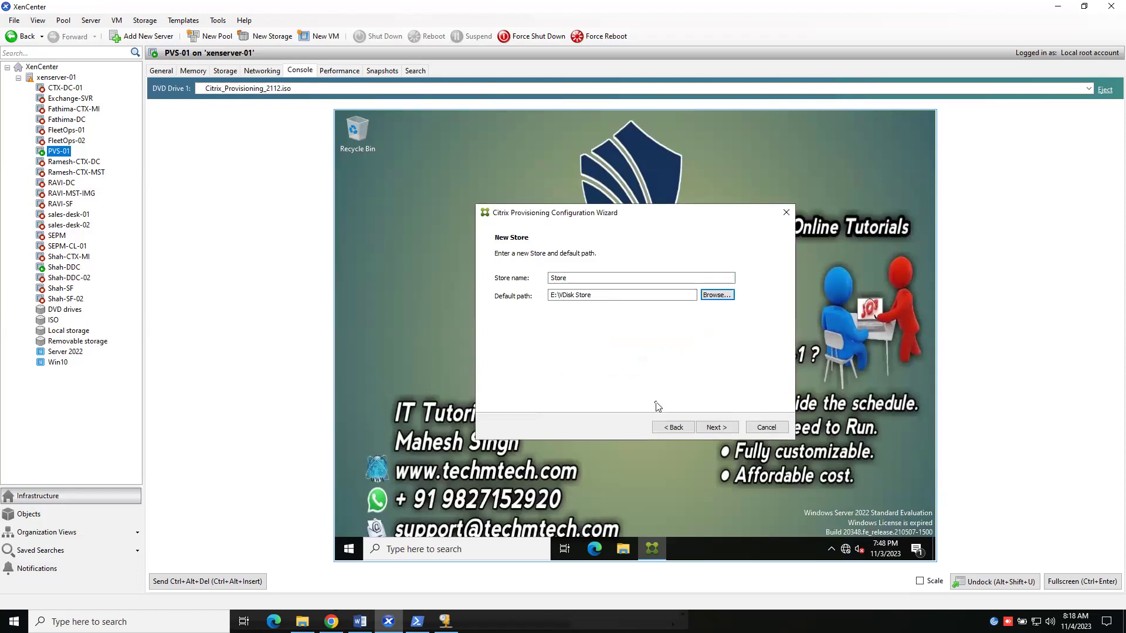
{"action": "left_click", "coordinate": [709, 426]}
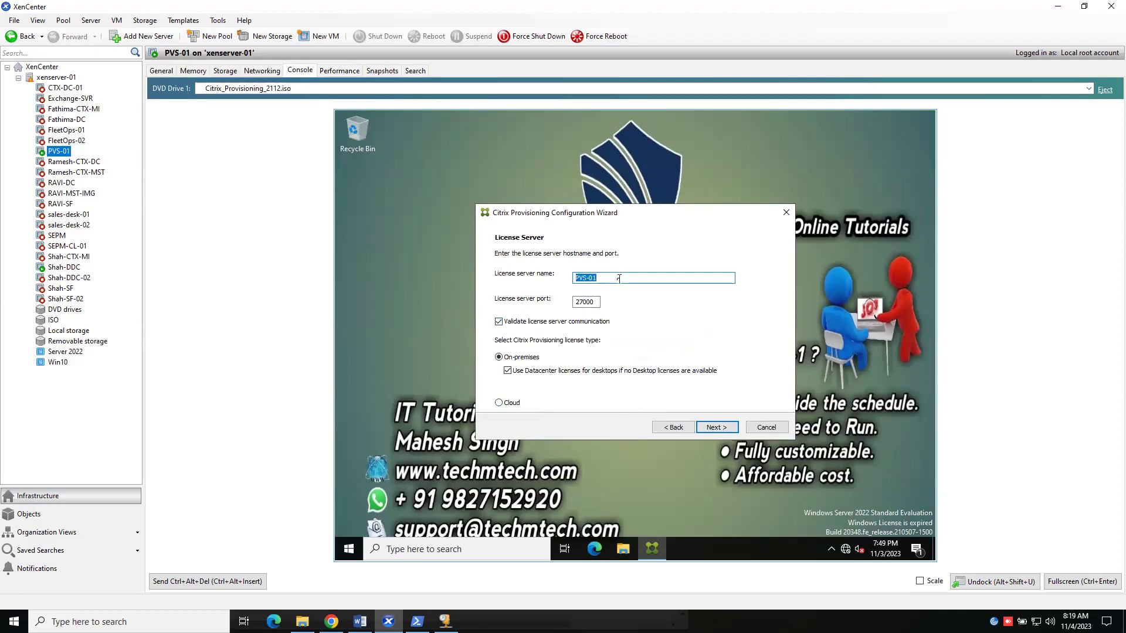
- Set the license server name to Shah-DDC and accept the Network service account with automatic computer account password updates every 7 days
{"action": "key", "text": "BackSpace"}
{"action": "type", "text": "Shah"}
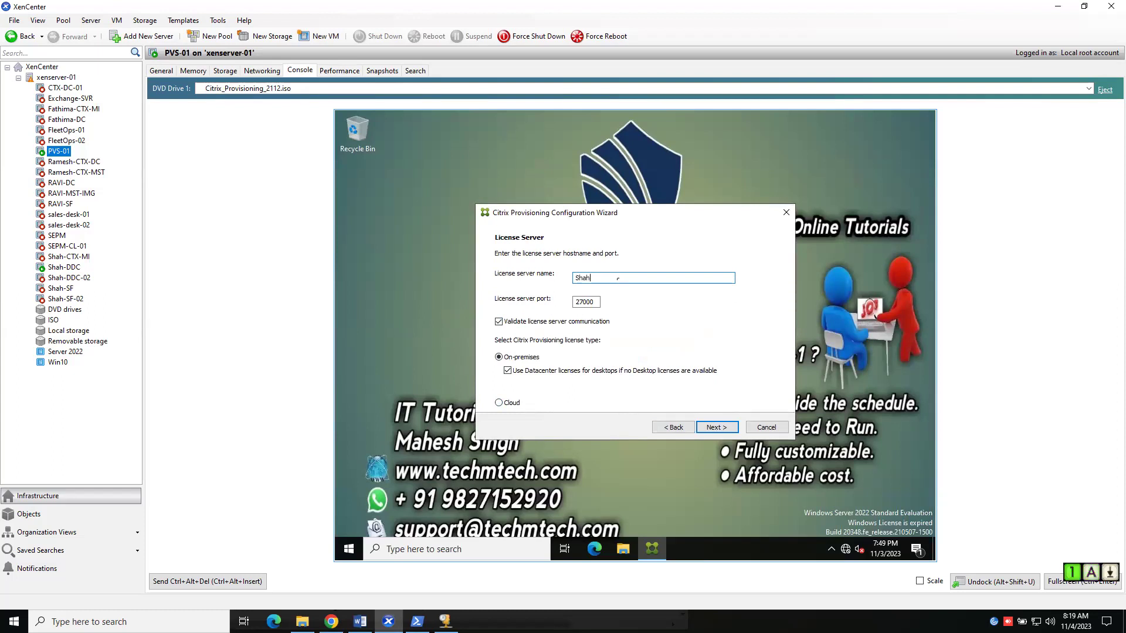
{"action": "type", "text": "-DDC"}
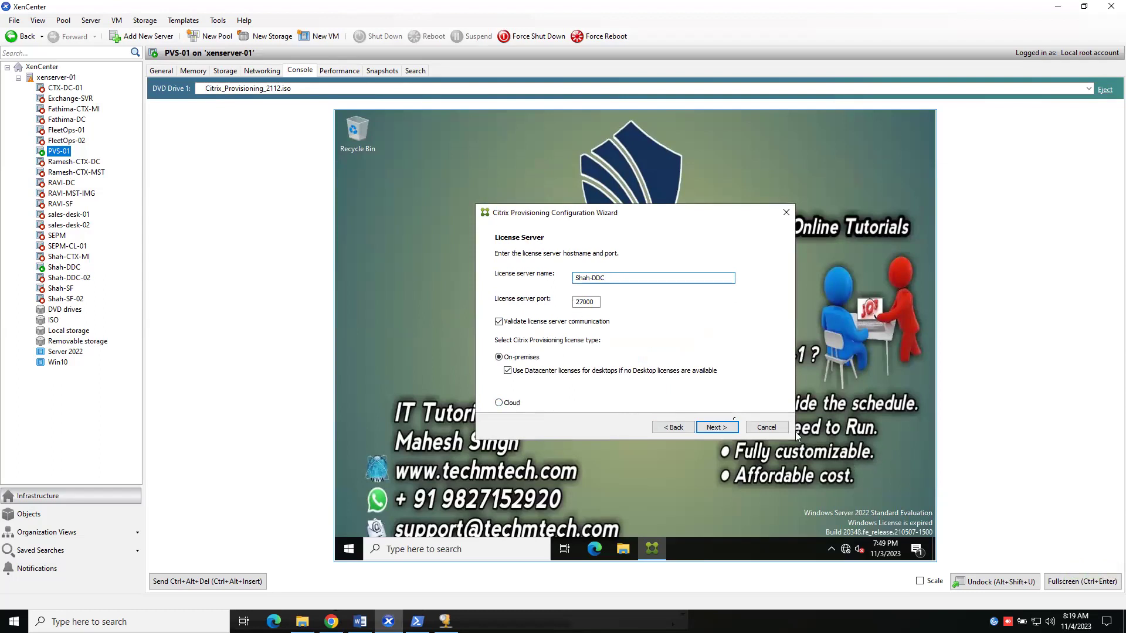
{"action": "left_click", "coordinate": [725, 427]}
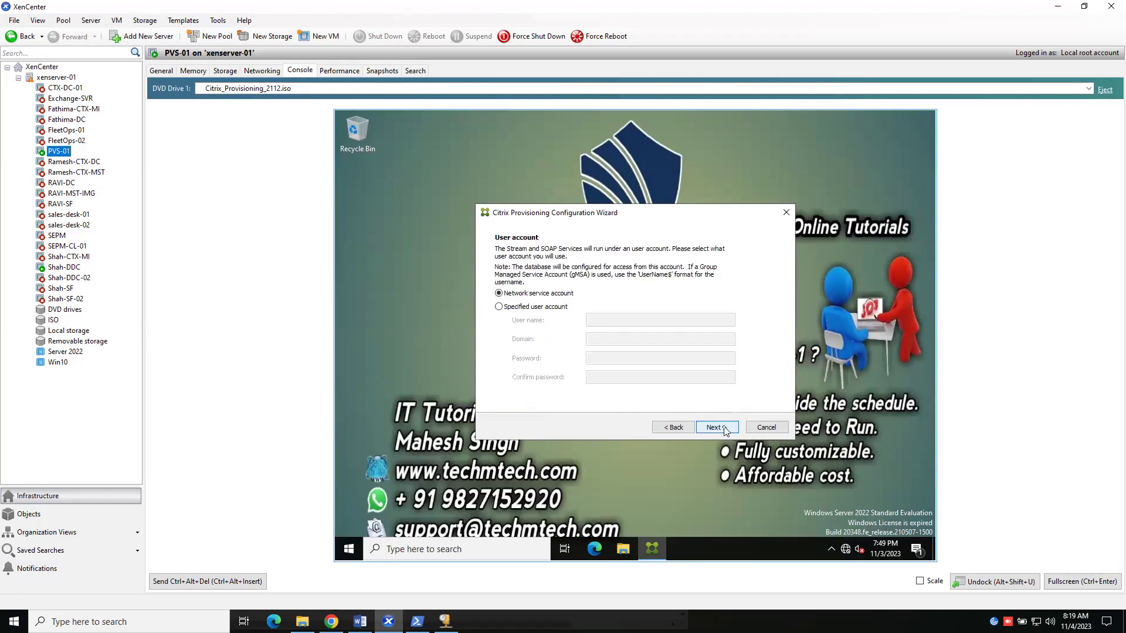
{"action": "left_click", "coordinate": [725, 429]}
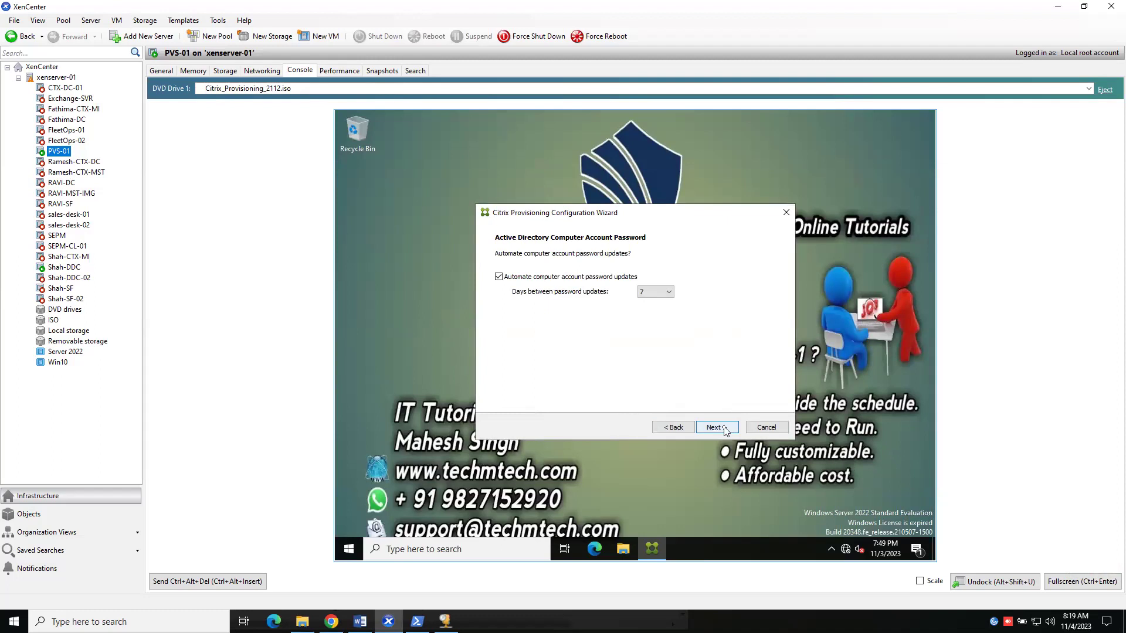
{"action": "left_click", "coordinate": [726, 428]}
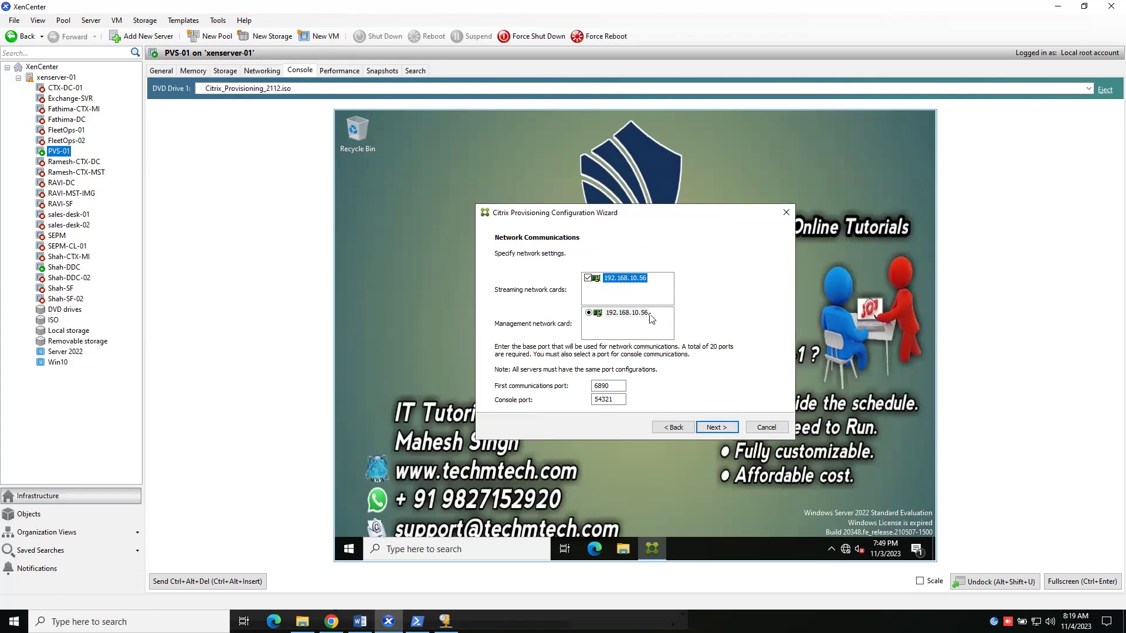
- Re-enter 6890 as the first communications port, keep console port 54321, and continue to the TFTP options
{"action": "left_click", "coordinate": [606, 387]}
{"action": "key", "text": "BackSpace"}
{"action": "type", "text": "9"}
{"action": "key", "text": "BackSpace"}
{"action": "type", "text": "0"}
{"action": "left_click", "coordinate": [608, 399]}
{"action": "left_click", "coordinate": [711, 426]}
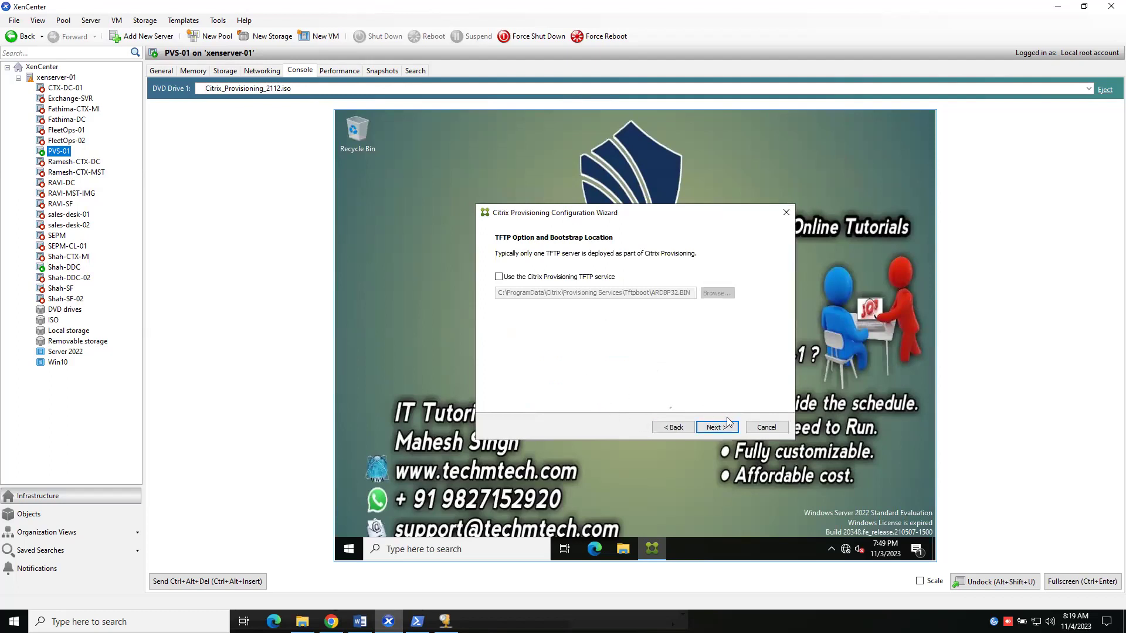
- Enable the Citrix Provisioning TFTP service with the default ARDBP32.BIN bootstrap and accept the stream servers boot list
{"action": "left_click", "coordinate": [502, 282]}
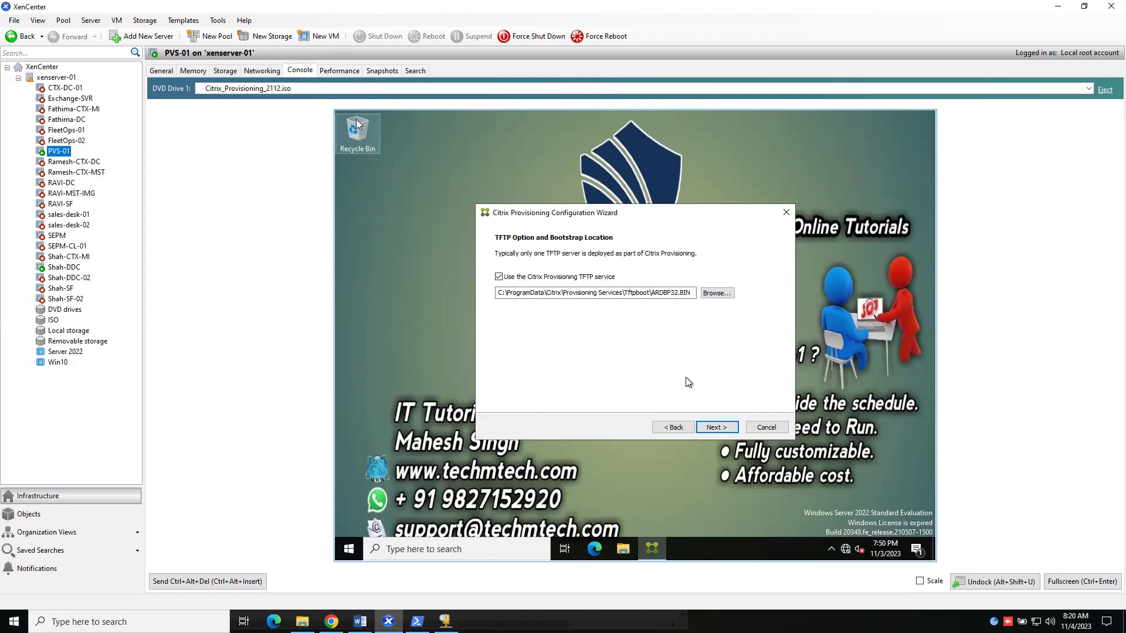
{"action": "left_click", "coordinate": [717, 427]}
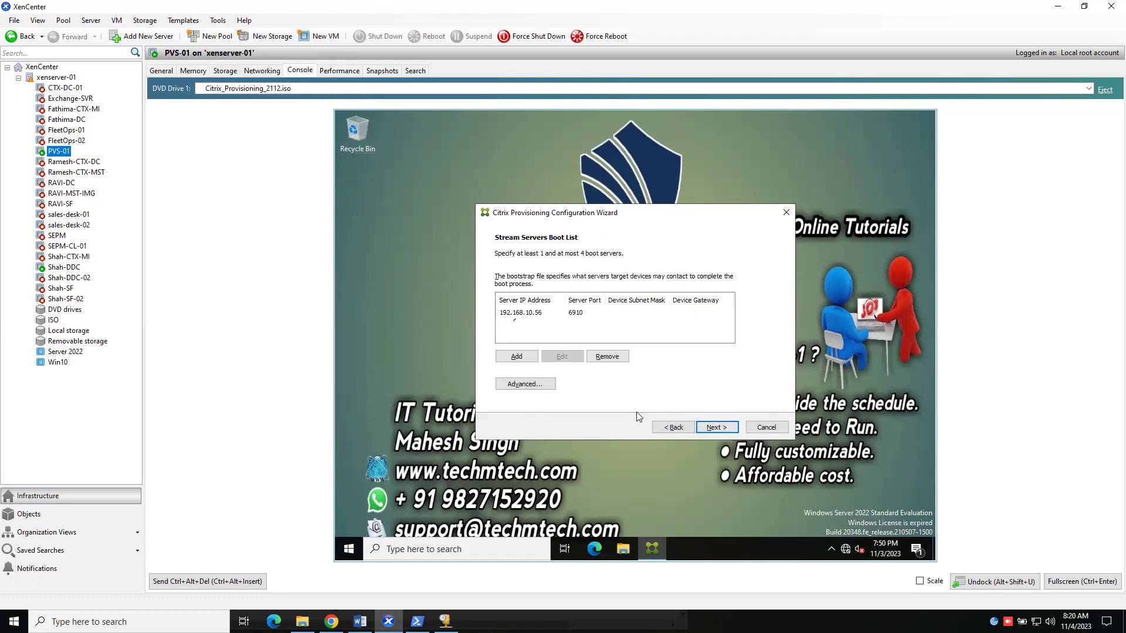
{"action": "left_click", "coordinate": [721, 434]}
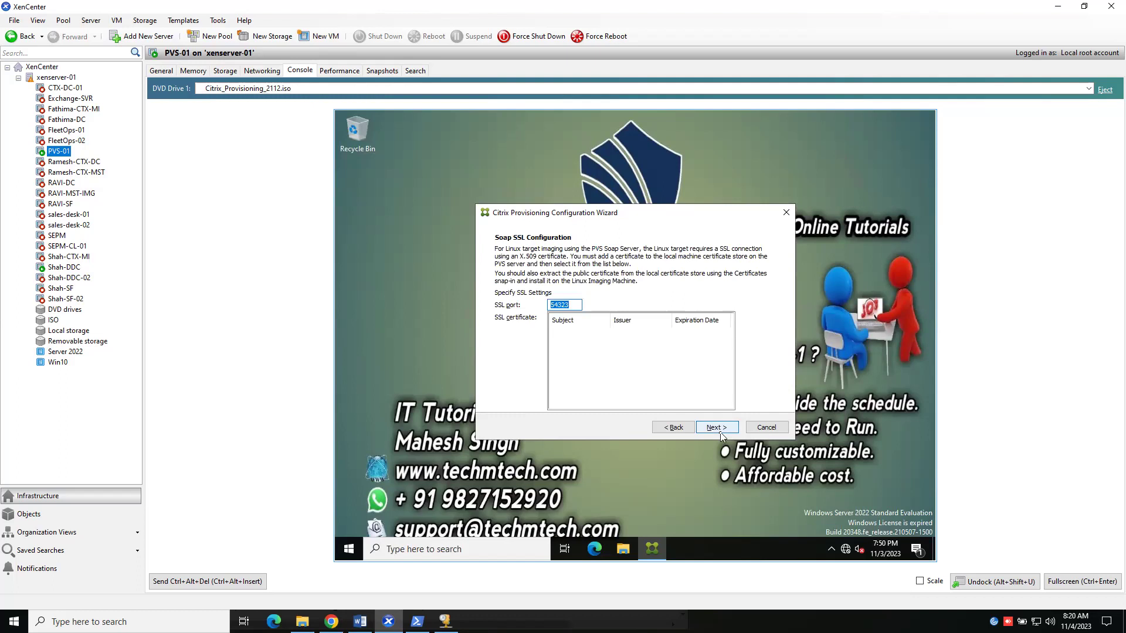
- Skip the SSL certificate and problem report credentials, and apply the configuration with services set to start automatically
{"action": "left_click", "coordinate": [721, 435]}
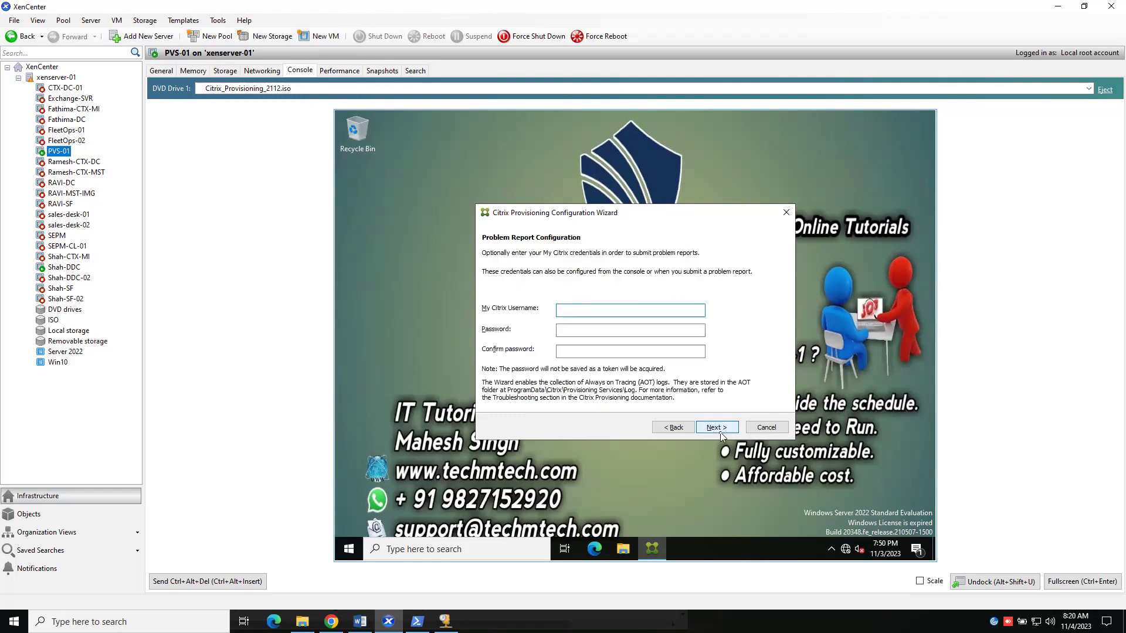
{"action": "left_click", "coordinate": [717, 428]}
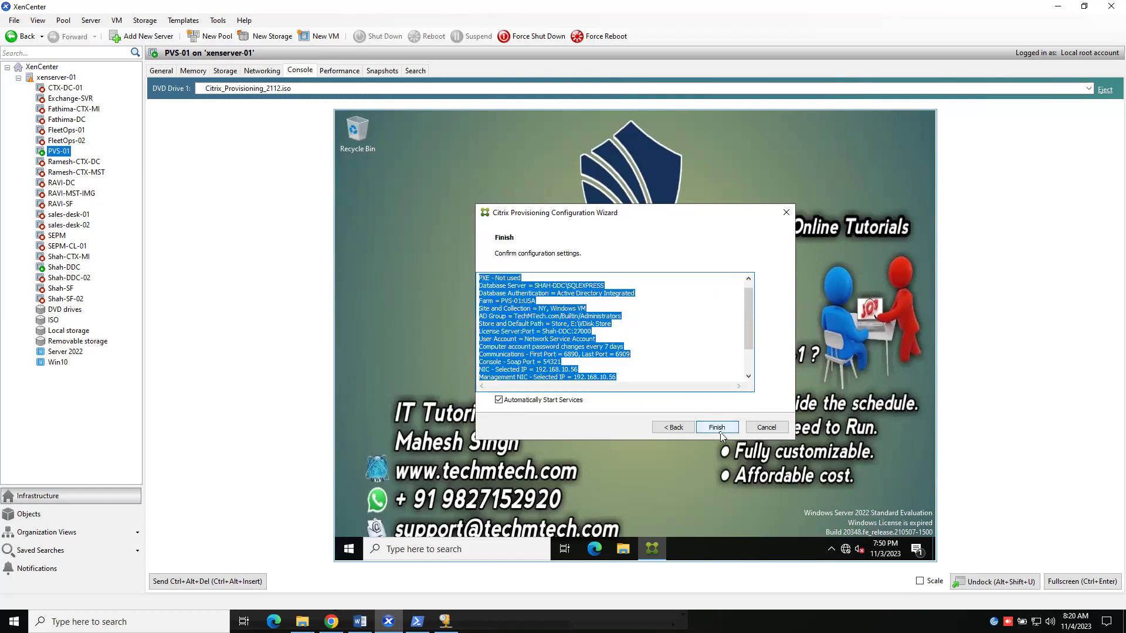
{"action": "left_click", "coordinate": [718, 429]}
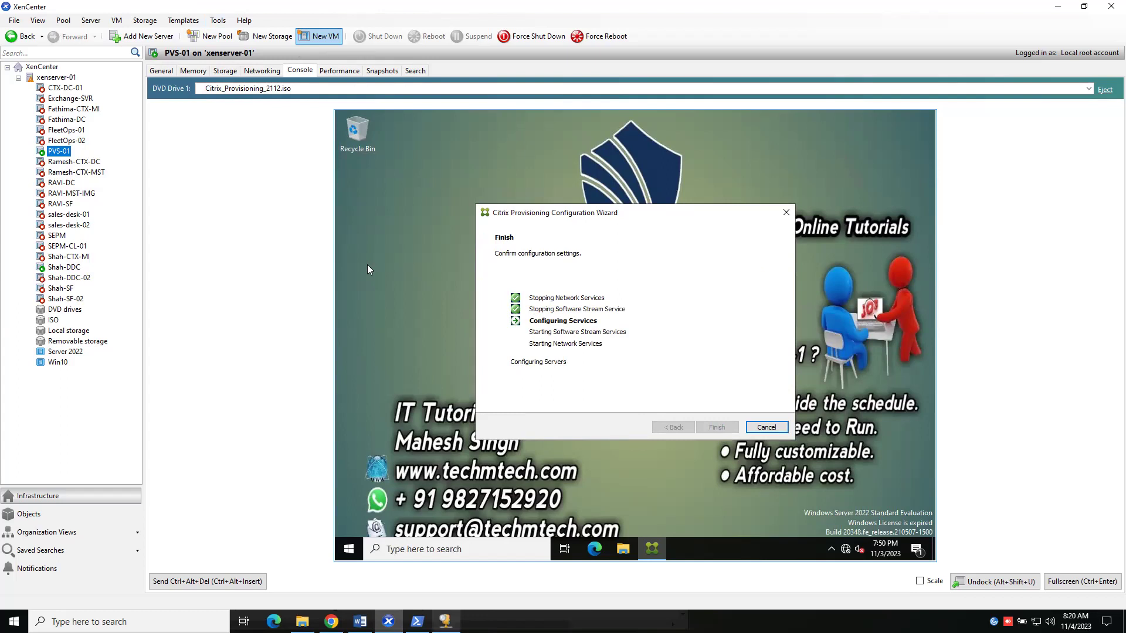
- Switch to the DHCP console and examine the Citrix VDI scope options and the IPv4 server options
{"action": "left_click", "coordinate": [446, 622]}
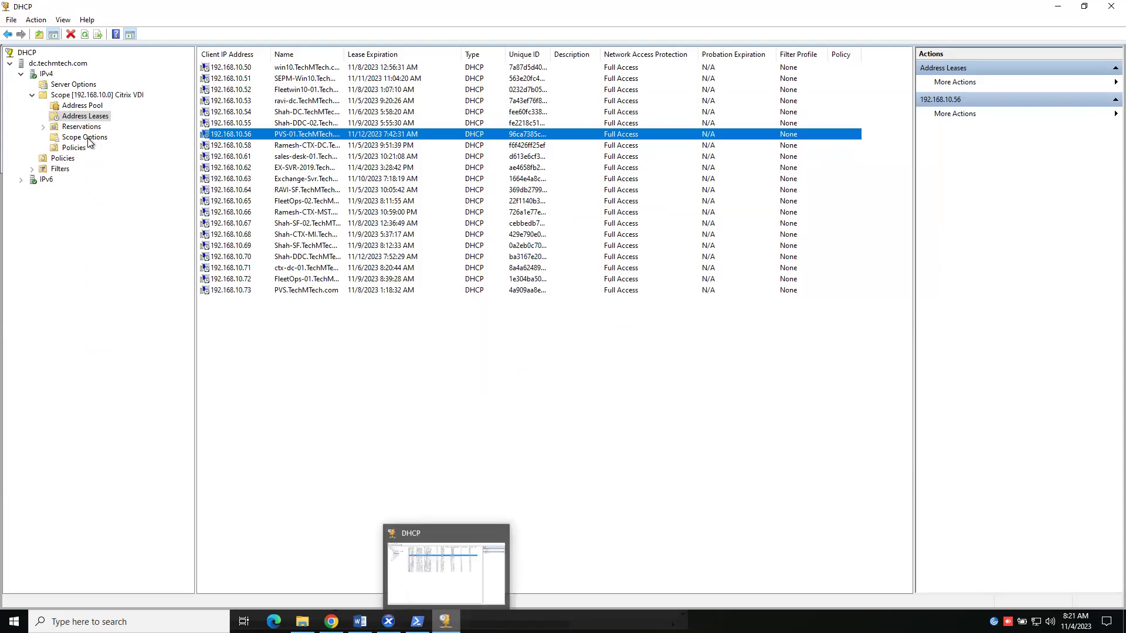
{"action": "left_click", "coordinate": [88, 137]}
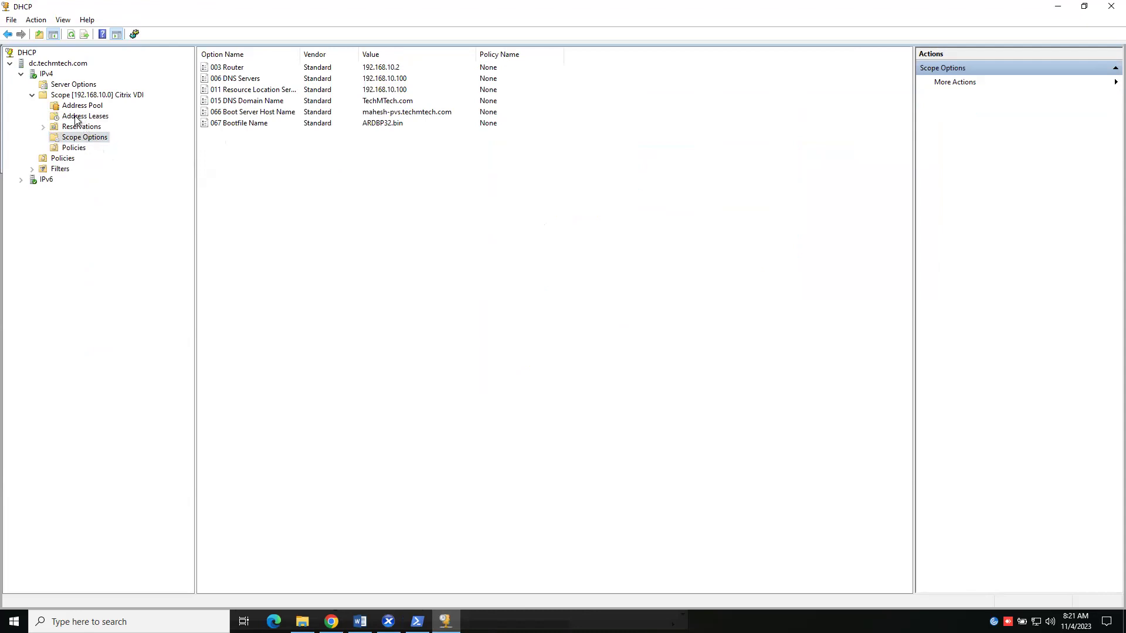
{"action": "left_click", "coordinate": [82, 85]}
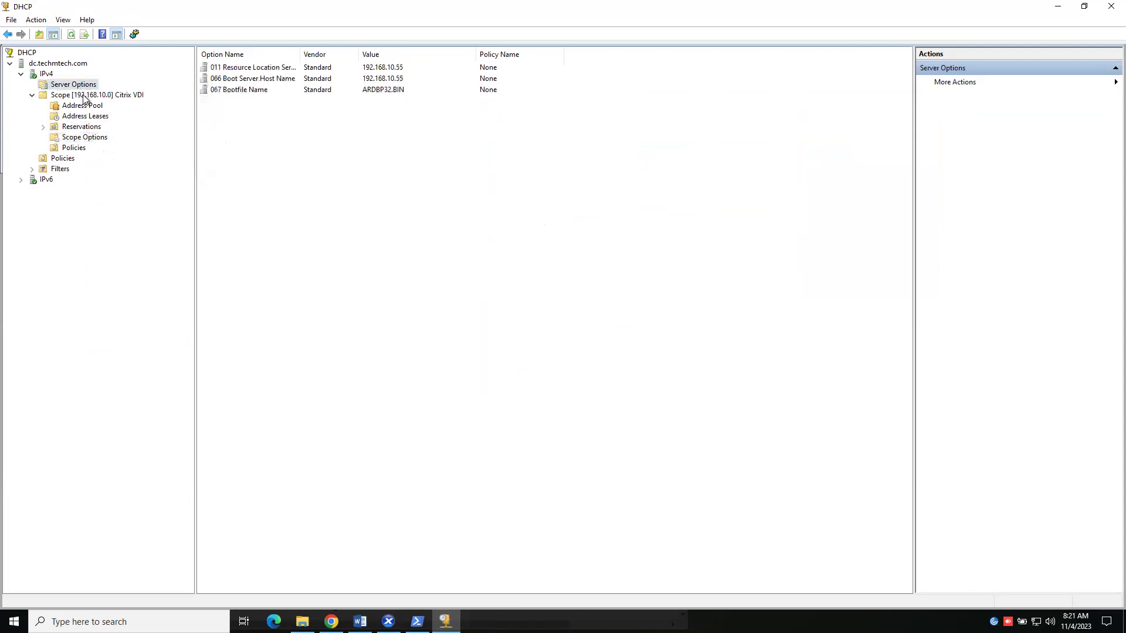
- Set the Citrix VDI scope's 066 Boot Server Host Name option to pvs-01.techmtech.com
{"action": "left_click", "coordinate": [87, 138]}
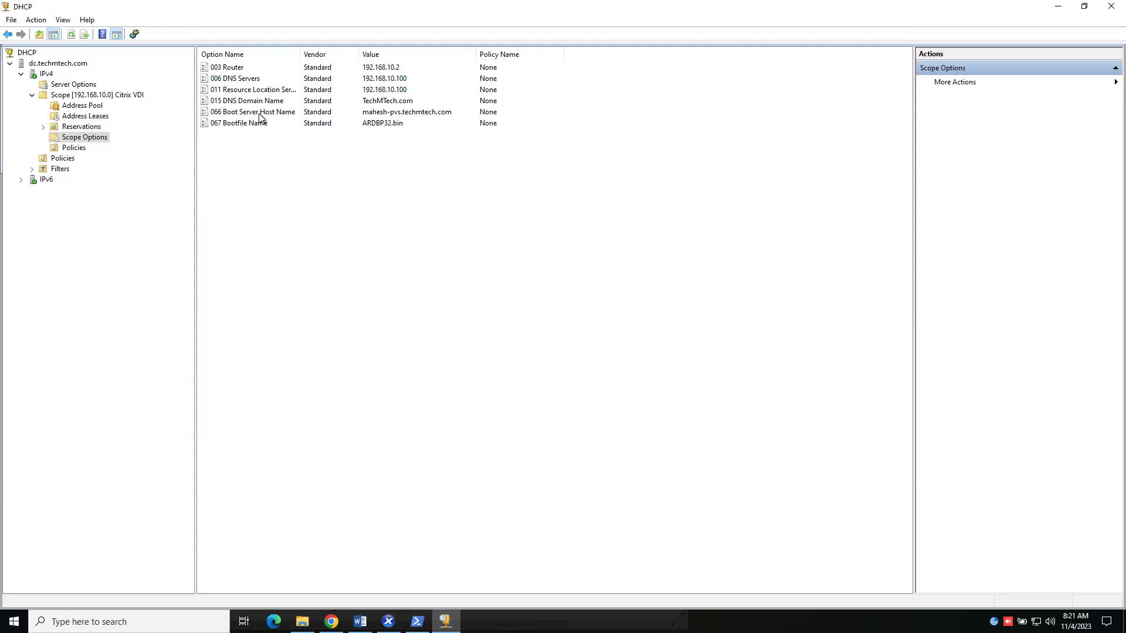
{"action": "right_click", "coordinate": [377, 114]}
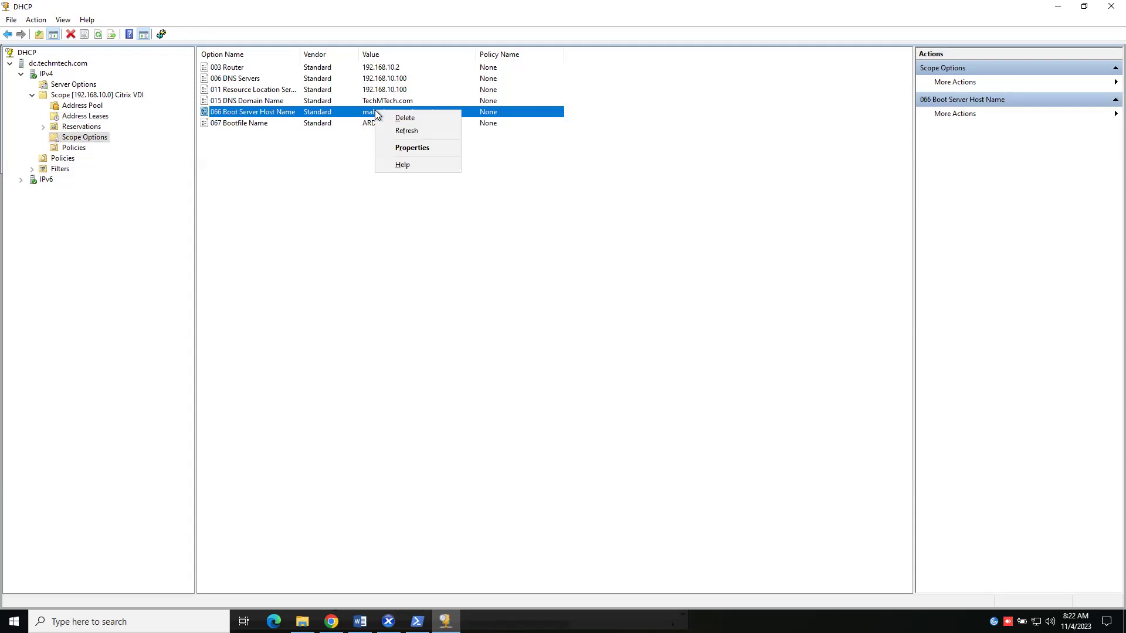
{"action": "left_click", "coordinate": [402, 148]}
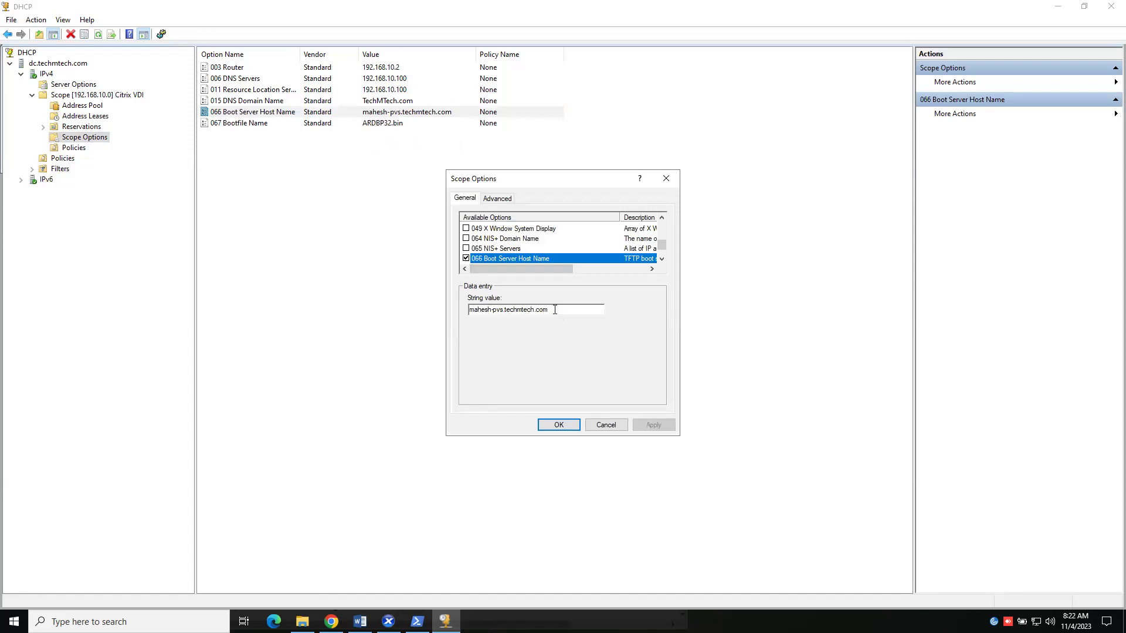
{"action": "left_click_drag", "start_coordinate": [555, 310], "coordinate": [452, 315]}
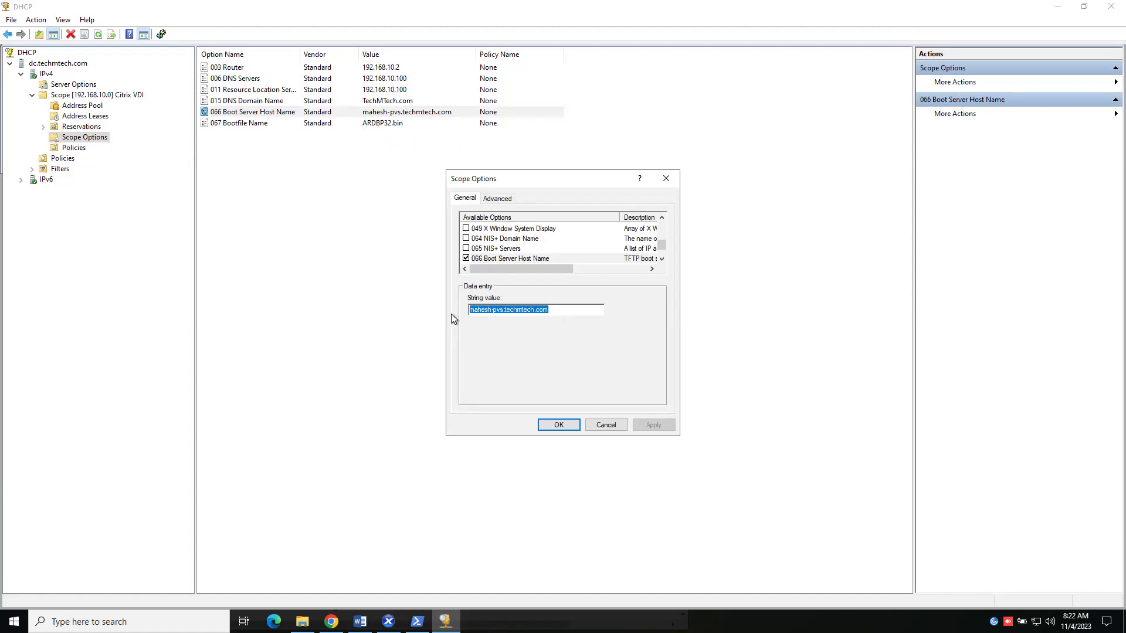
{"action": "key", "text": "Delete"}
{"action": "type", "text": "pv"}
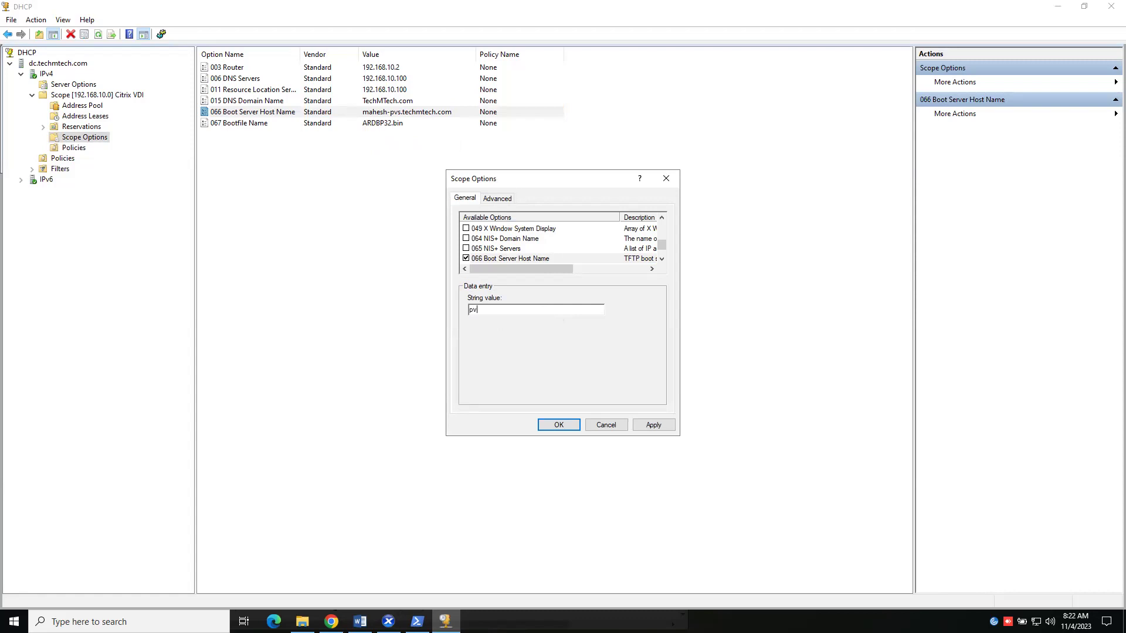
{"action": "type", "text": "s-01"}
{"action": "type", "text": ".tec"}
{"action": "type", "text": "hme"}
{"action": "type", "text": "ech.com"}
{"action": "left_click", "coordinate": [635, 424]}
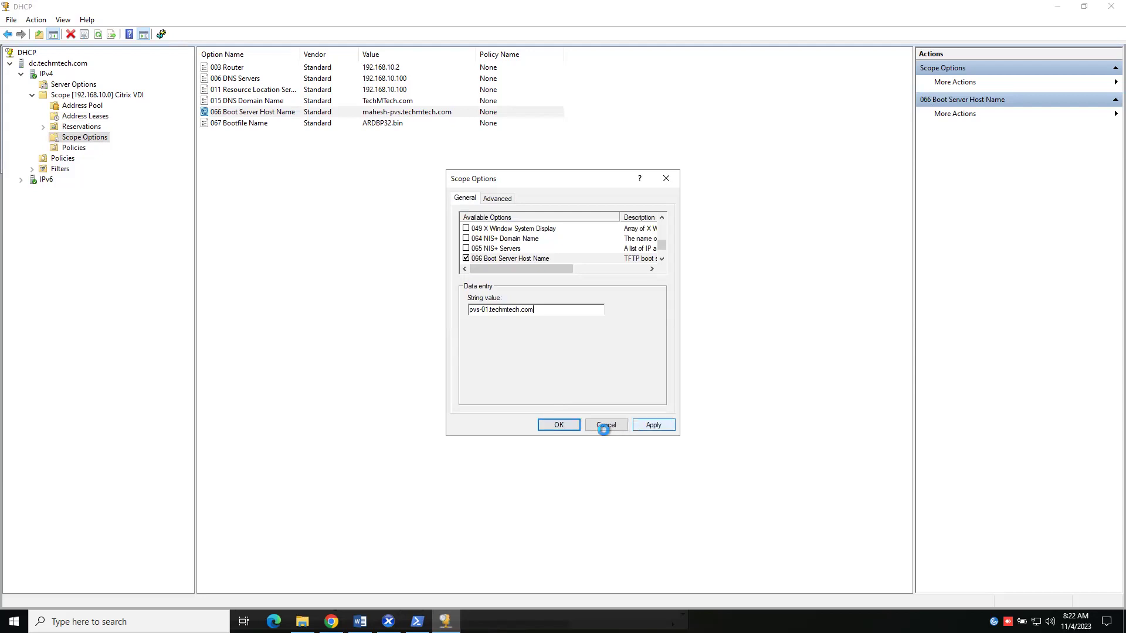
{"action": "left_click", "coordinate": [571, 427]}
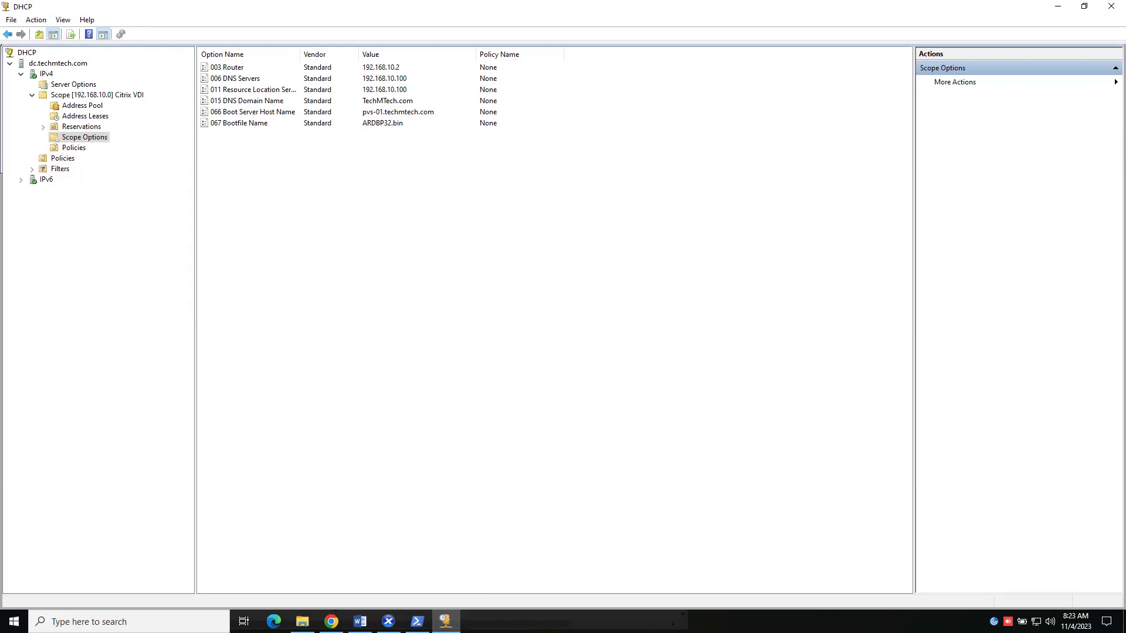
- Switch to XenCenter, finish the Provisioning configuration wizard on PVS-01, and launch the Citrix Provisioning Console maximized
{"action": "left_click", "coordinate": [388, 622]}
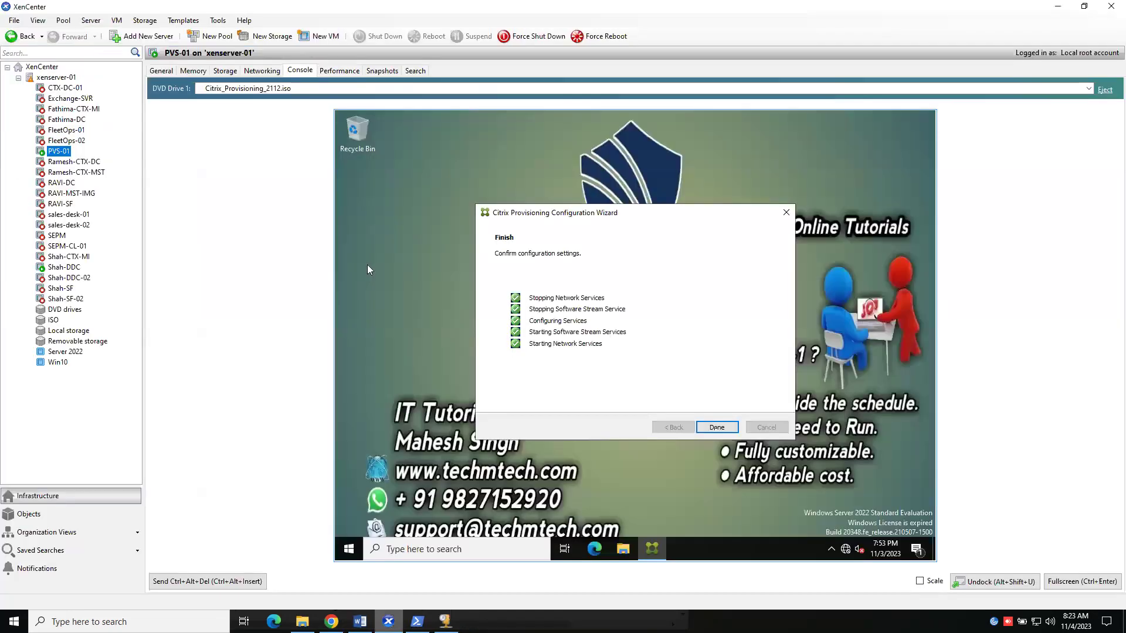
{"action": "left_click", "coordinate": [716, 430]}
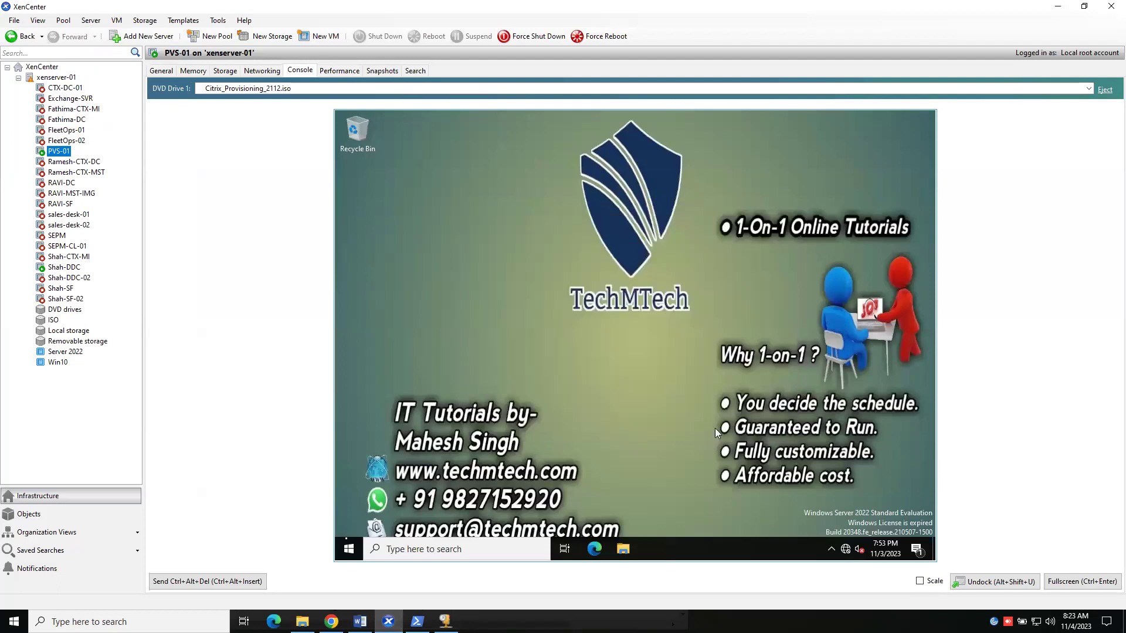
{"action": "left_click", "coordinate": [349, 548]}
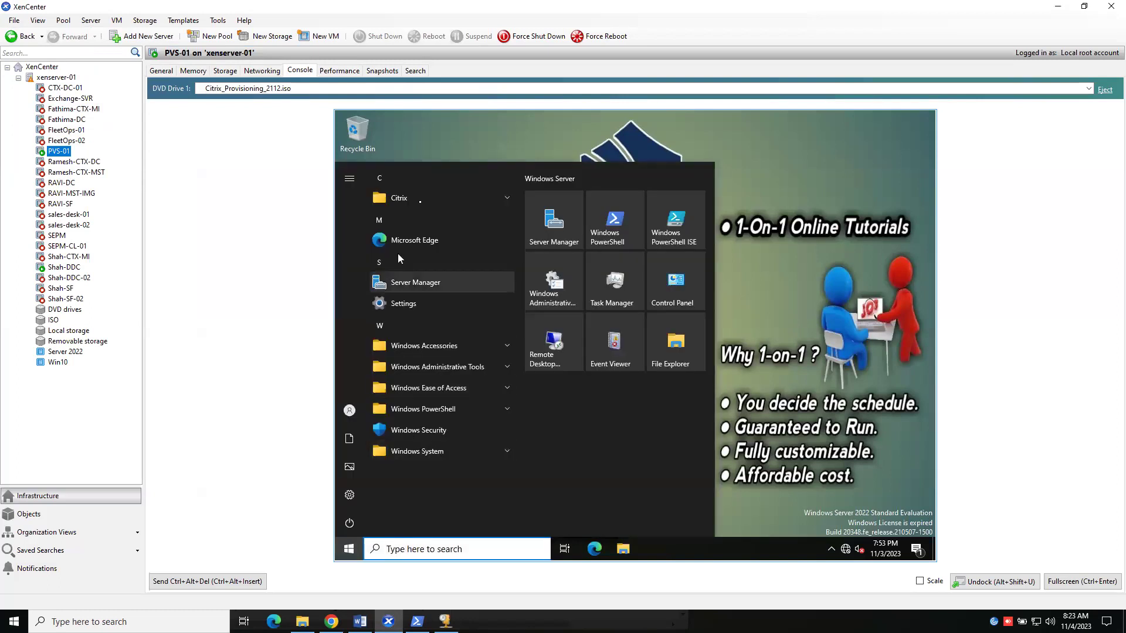
{"action": "left_click", "coordinate": [420, 203]}
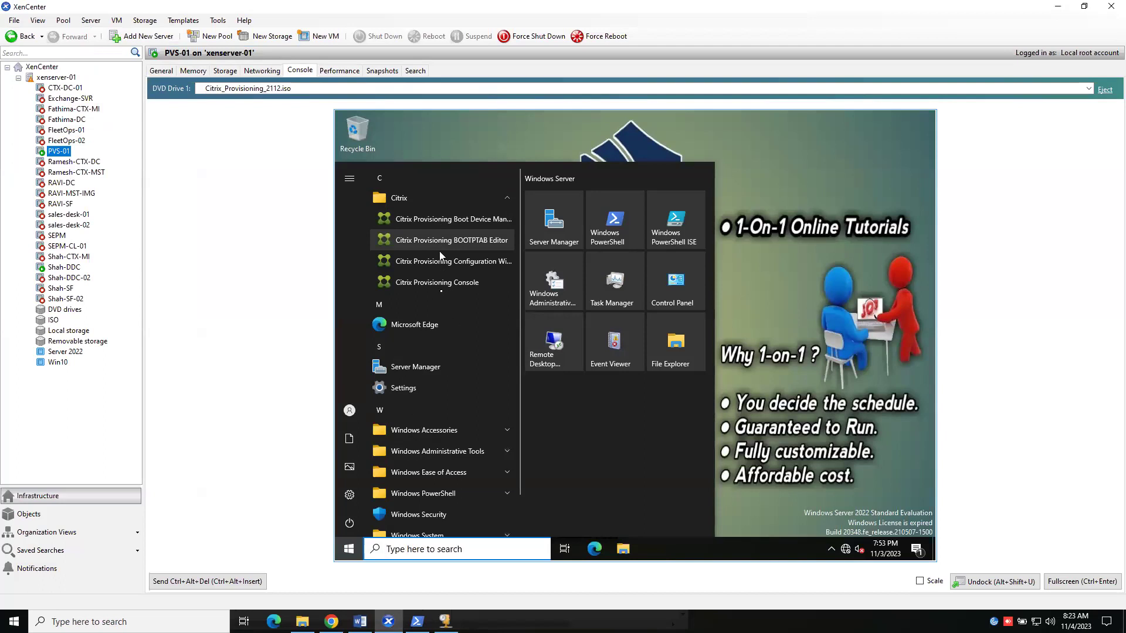
{"action": "left_click", "coordinate": [442, 282]}
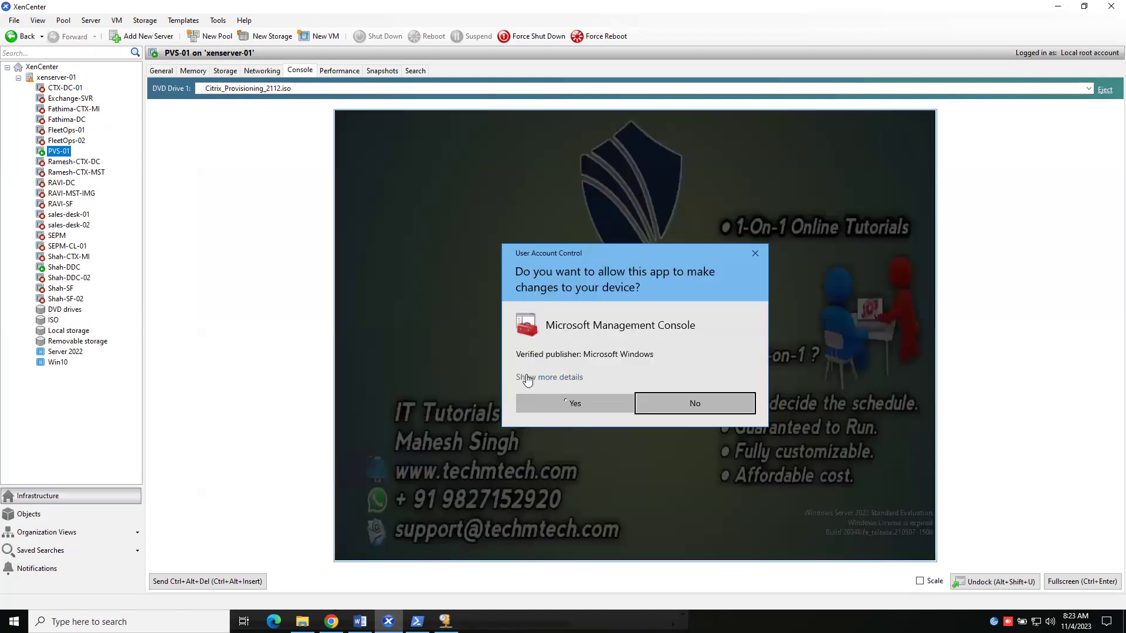
{"action": "left_click", "coordinate": [568, 403]}
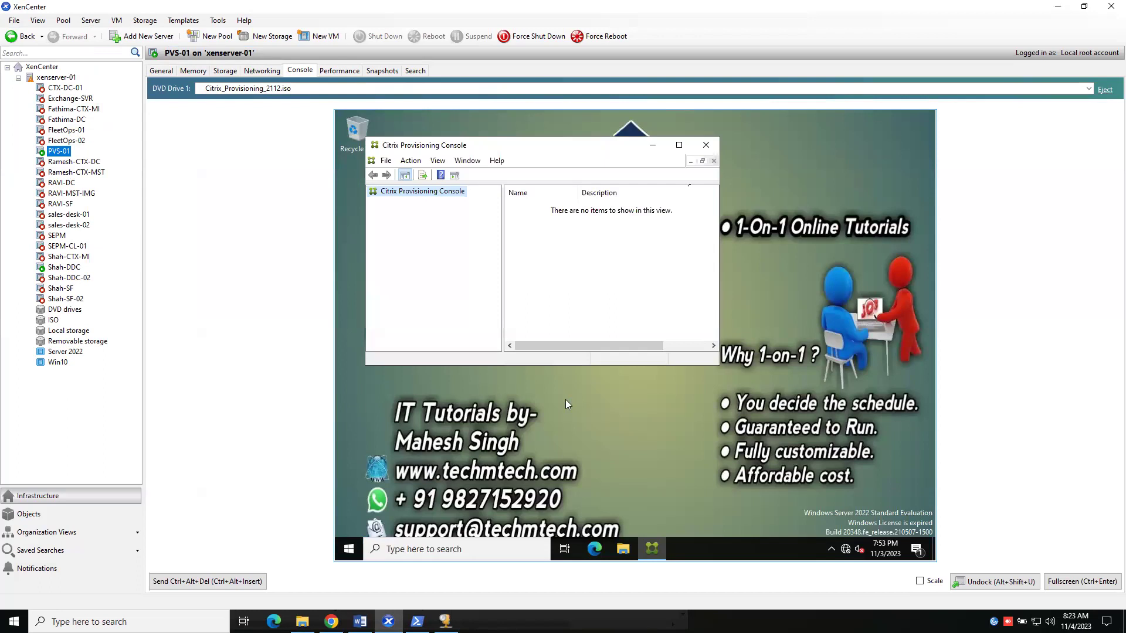
{"action": "left_click", "coordinate": [679, 146]}
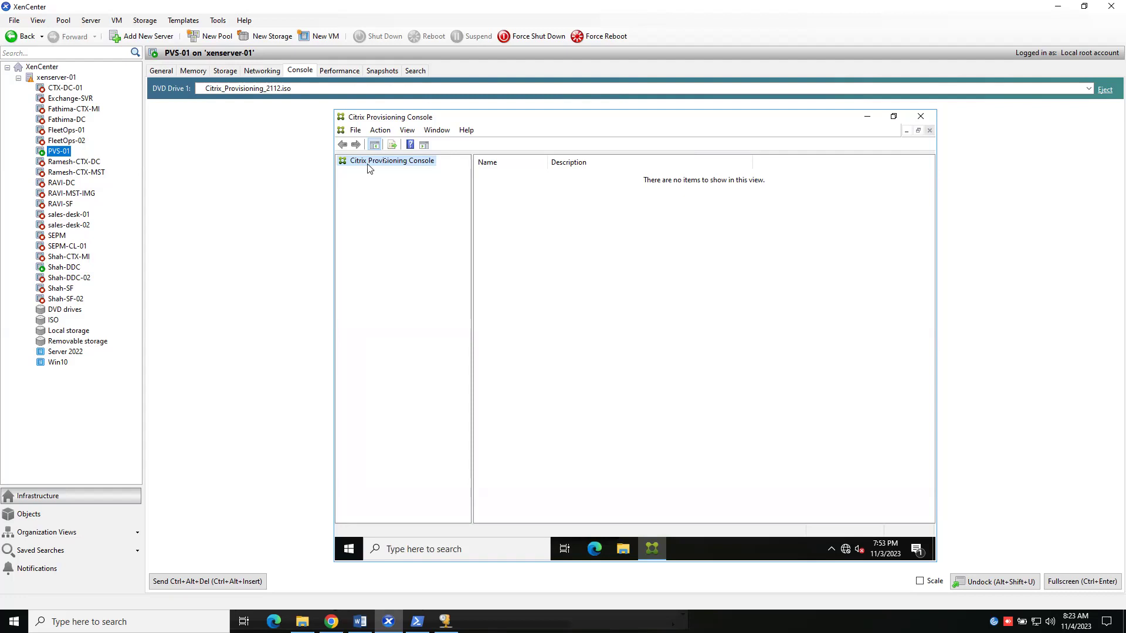
- Connect the console to the farm through server PVS-01 on port 54321 with the current Windows credentials
{"action": "right_click", "coordinate": [402, 160]}
{"action": "left_click", "coordinate": [459, 167]}
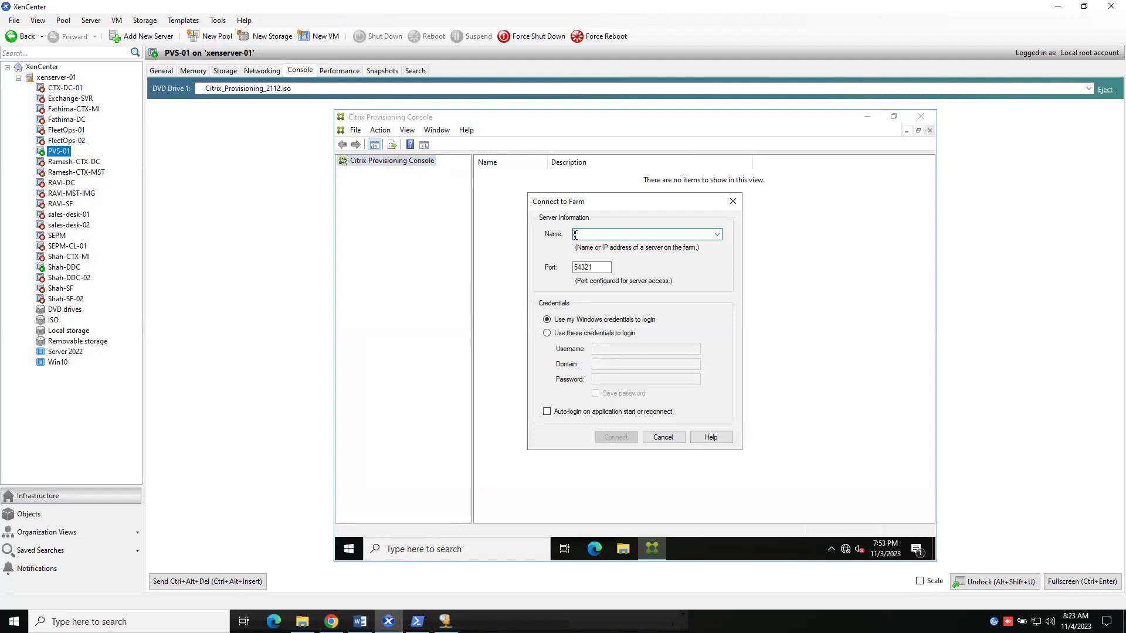
{"action": "type", "text": "PVS-01"}
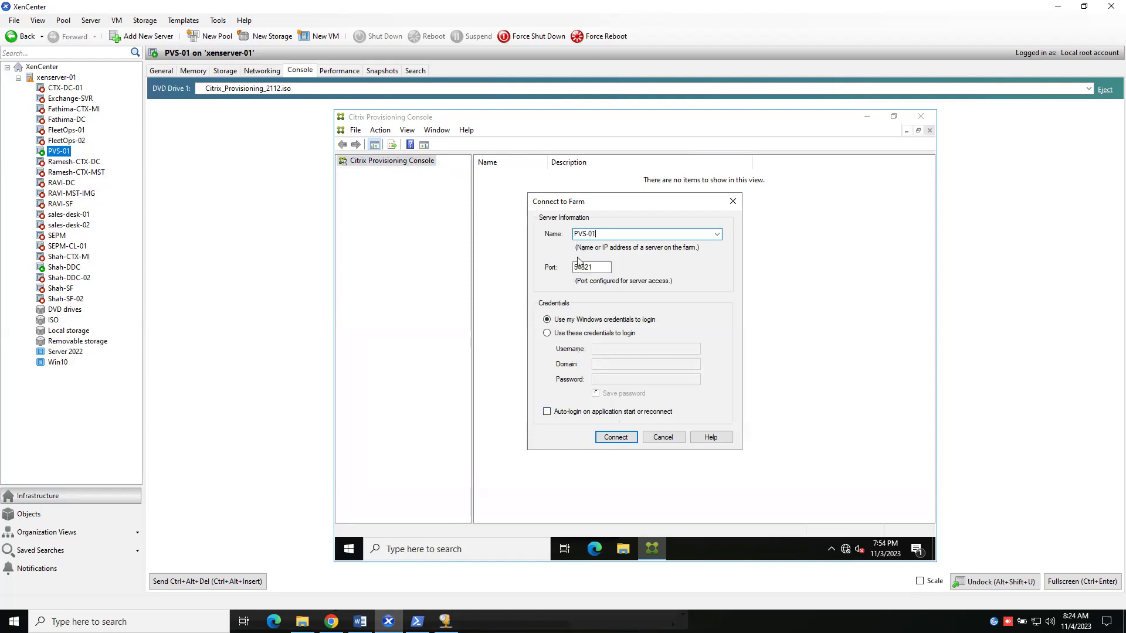
{"action": "left_click", "coordinate": [615, 439]}
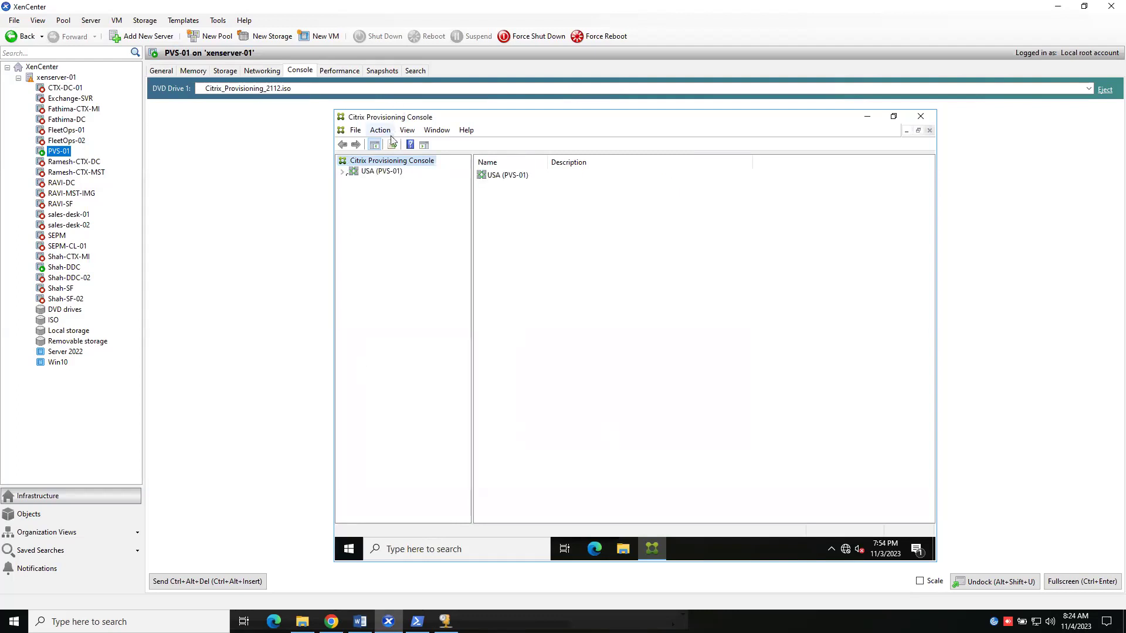
- Examine the NY site's servers, vDisk pool, vDisk update management and Windows VM device collection in the USA farm
{"action": "left_click", "coordinate": [343, 175]}
{"action": "left_click", "coordinate": [353, 187]}
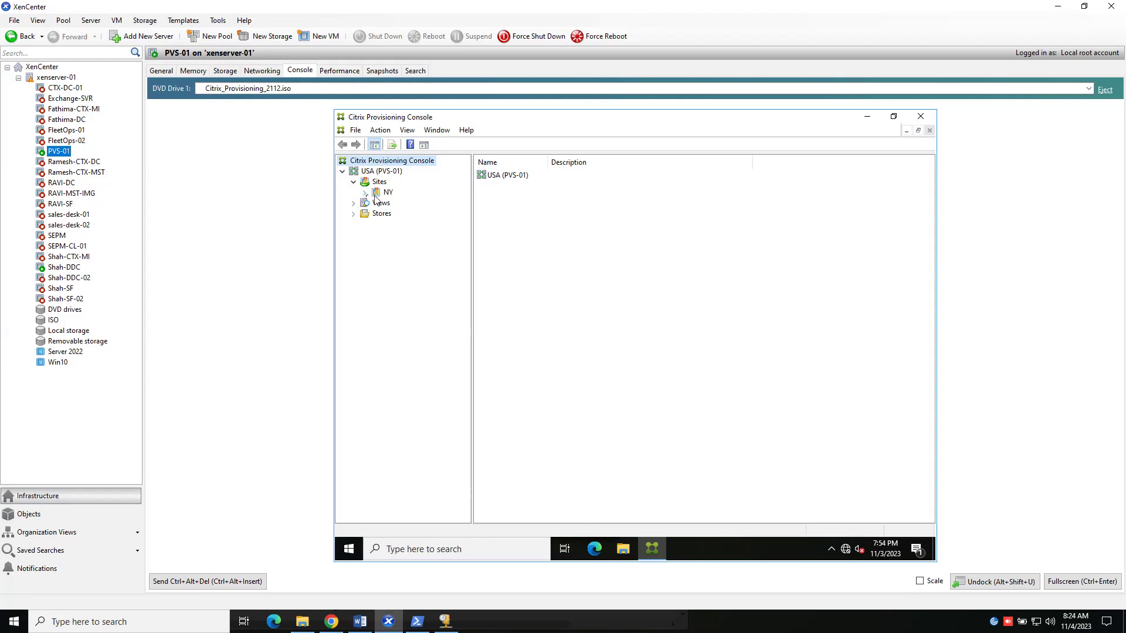
{"action": "left_click", "coordinate": [364, 193]}
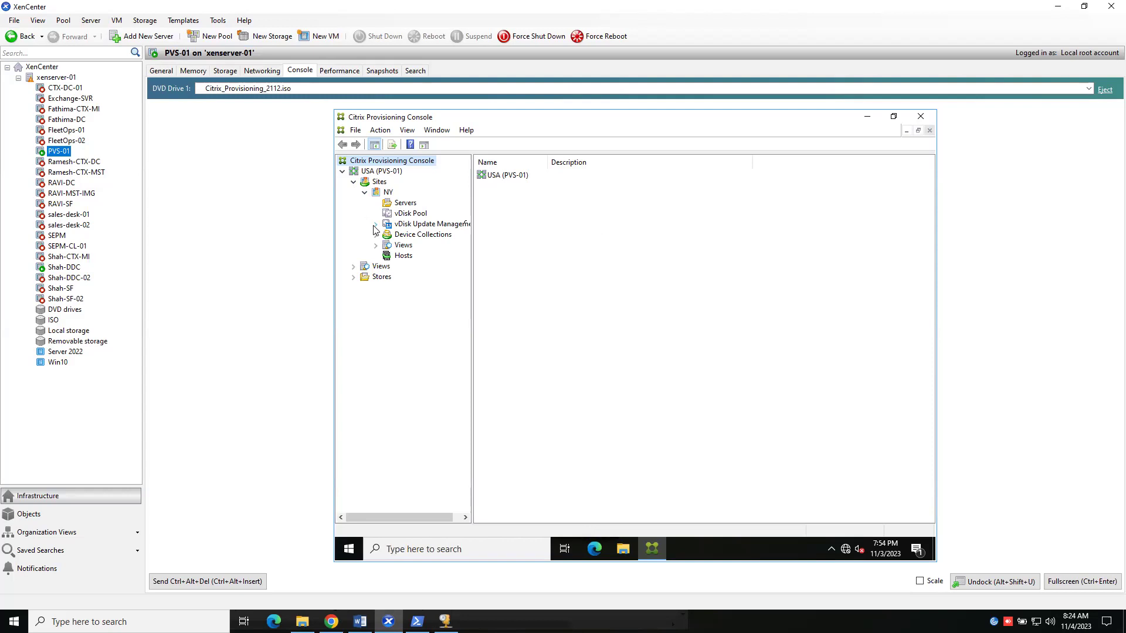
{"action": "left_click", "coordinate": [404, 204]}
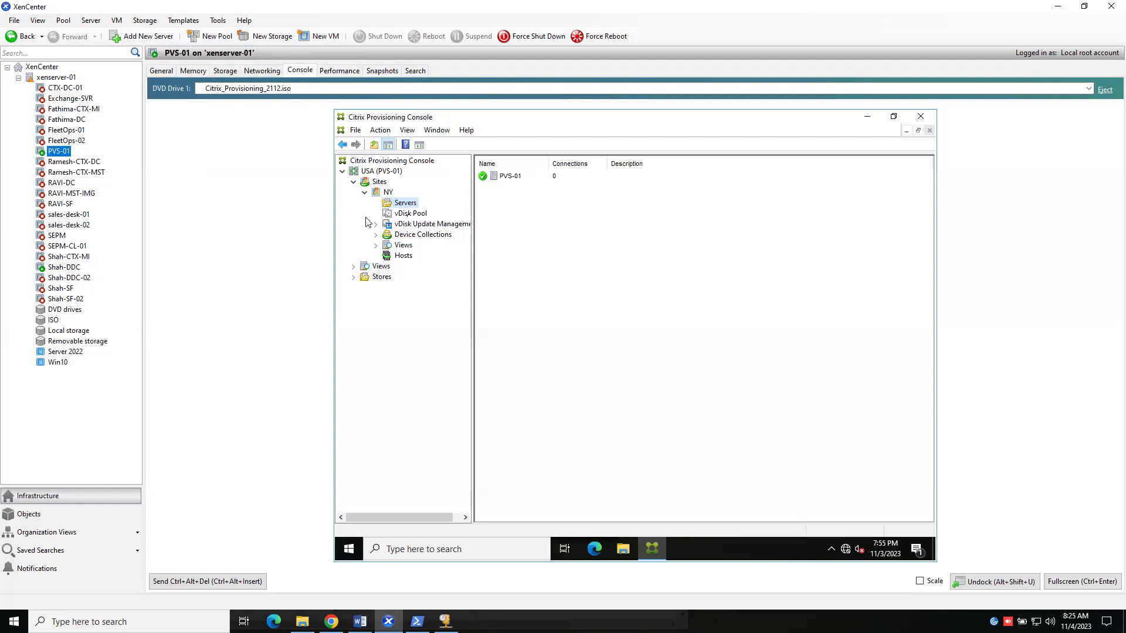
{"action": "left_click", "coordinate": [400, 214]}
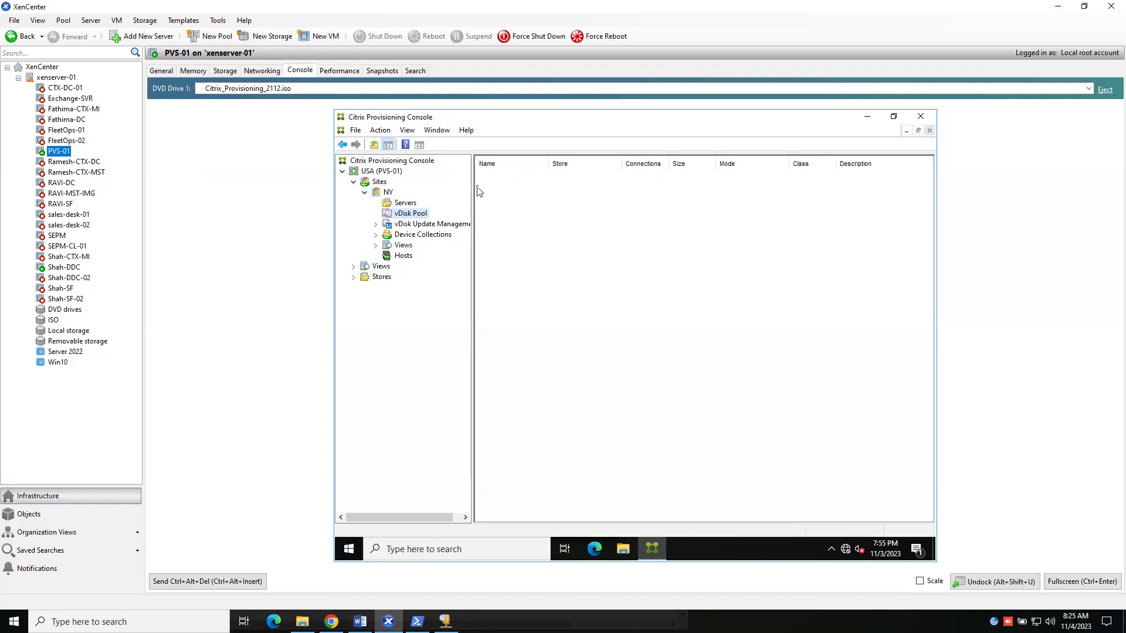
{"action": "left_click_drag", "start_coordinate": [472, 189], "coordinate": [539, 187]}
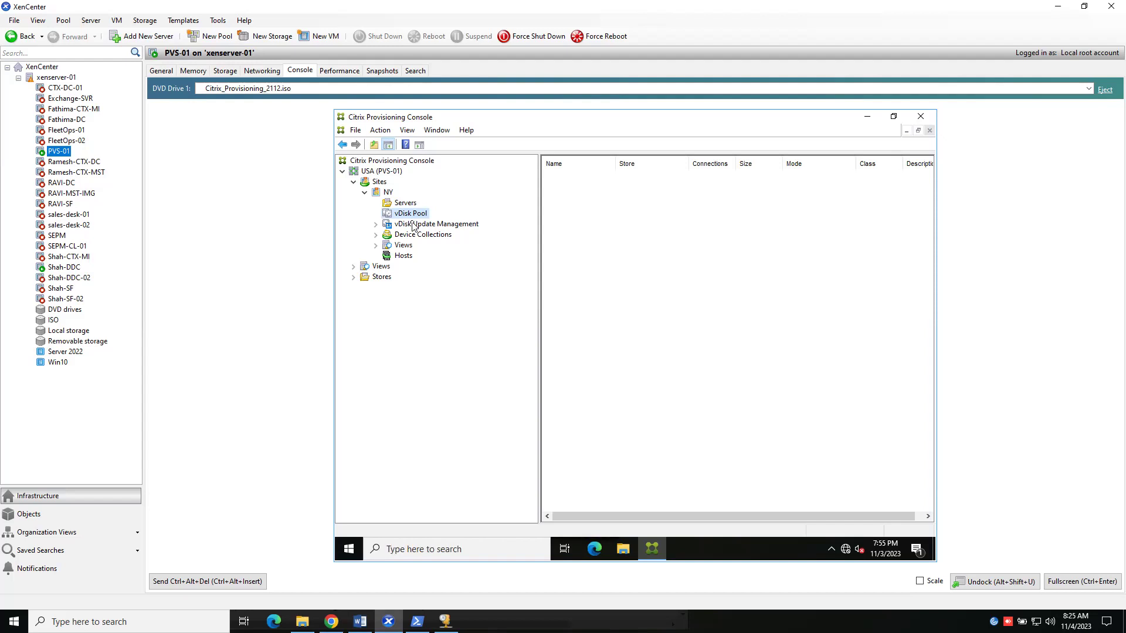
{"action": "left_click", "coordinate": [414, 225]}
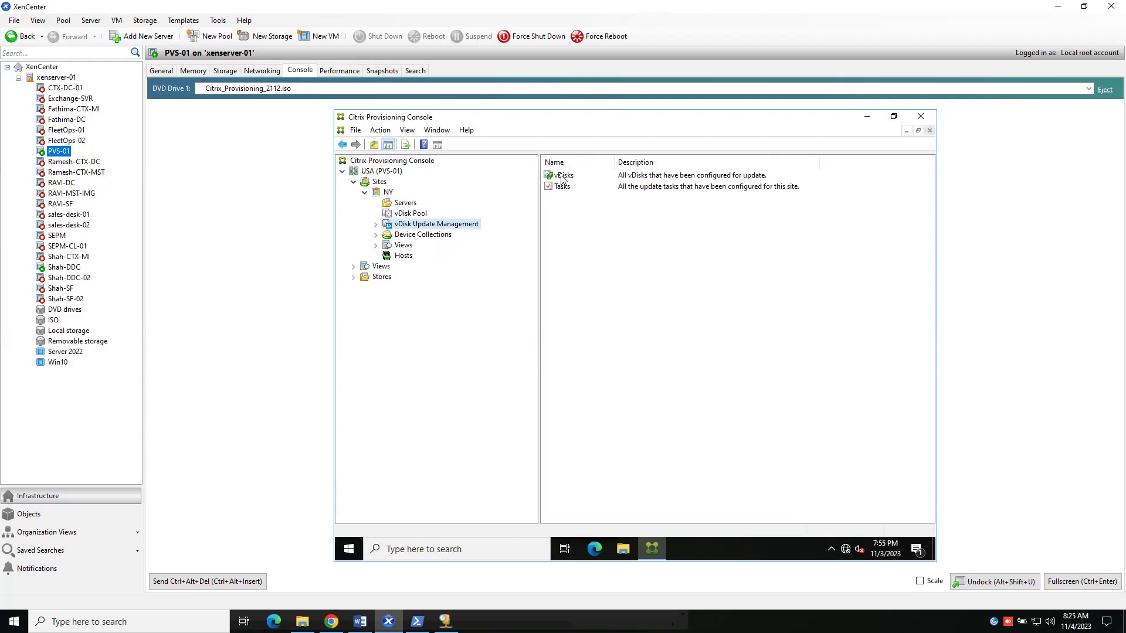
{"action": "left_click", "coordinate": [434, 235]}
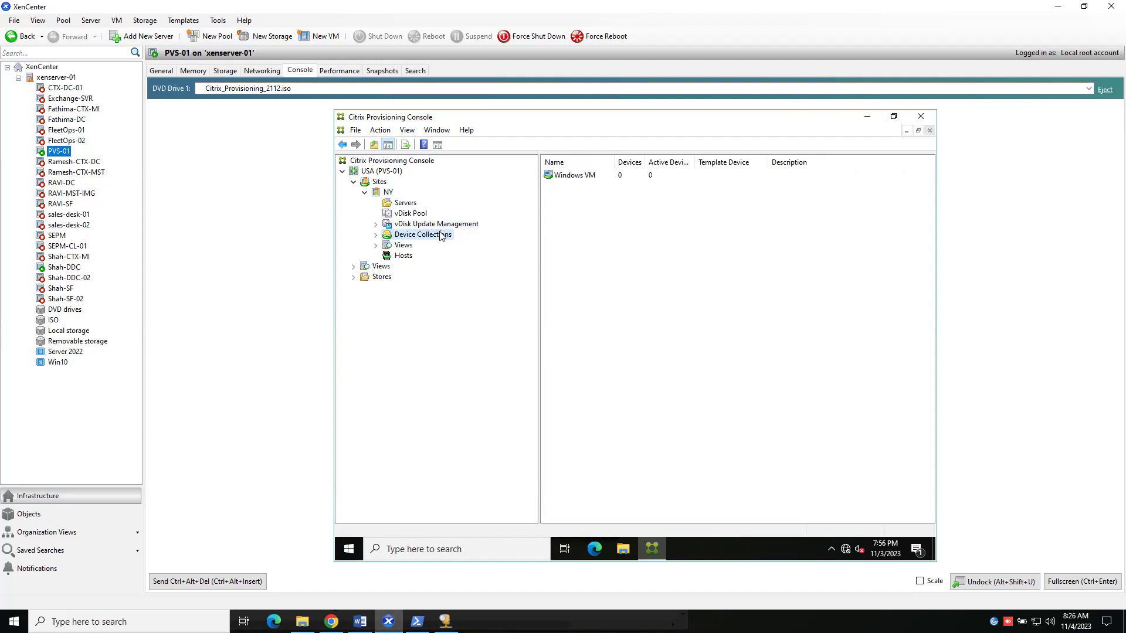
{"action": "double_click", "coordinate": [391, 236]}
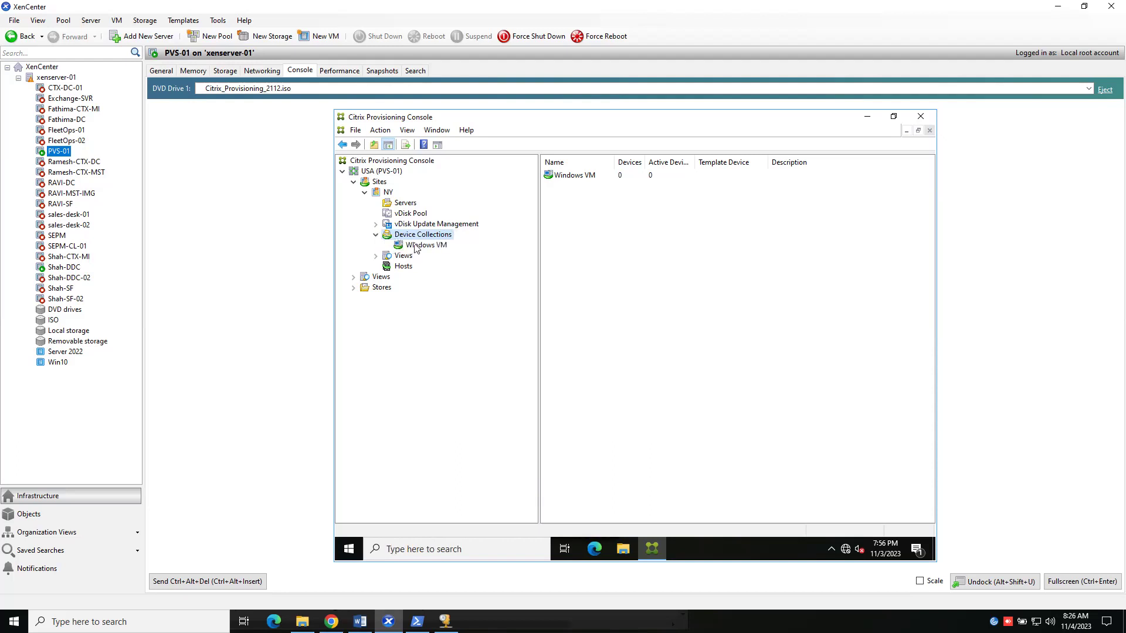
{"action": "left_click", "coordinate": [414, 246]}
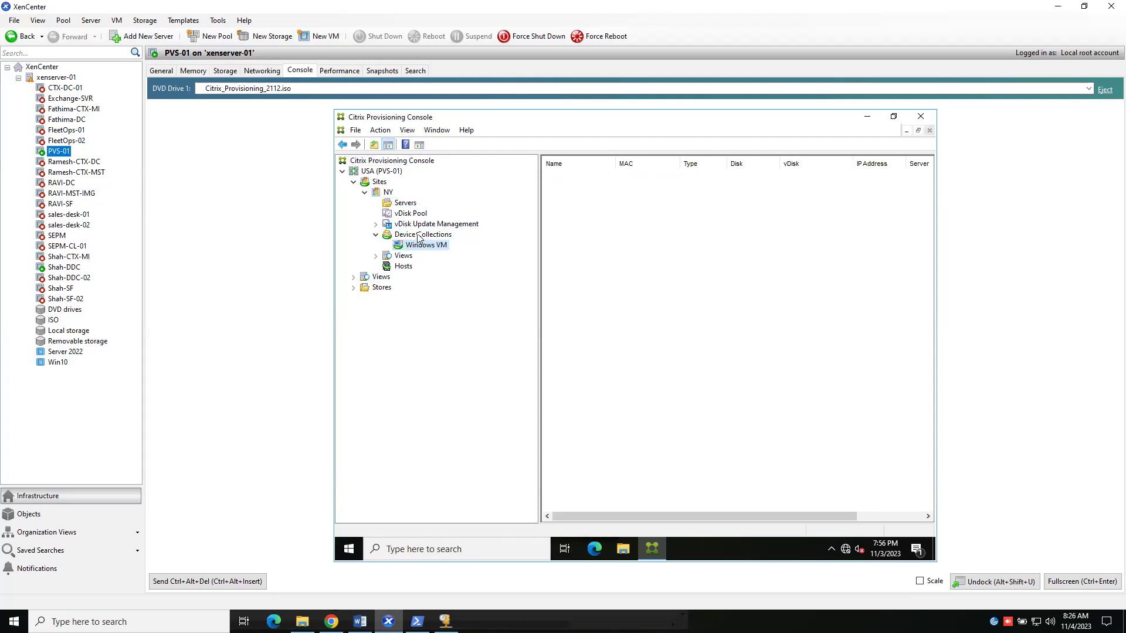
- Create a device collection named Sales Team in the NY site and select it
{"action": "right_click", "coordinate": [419, 236]}
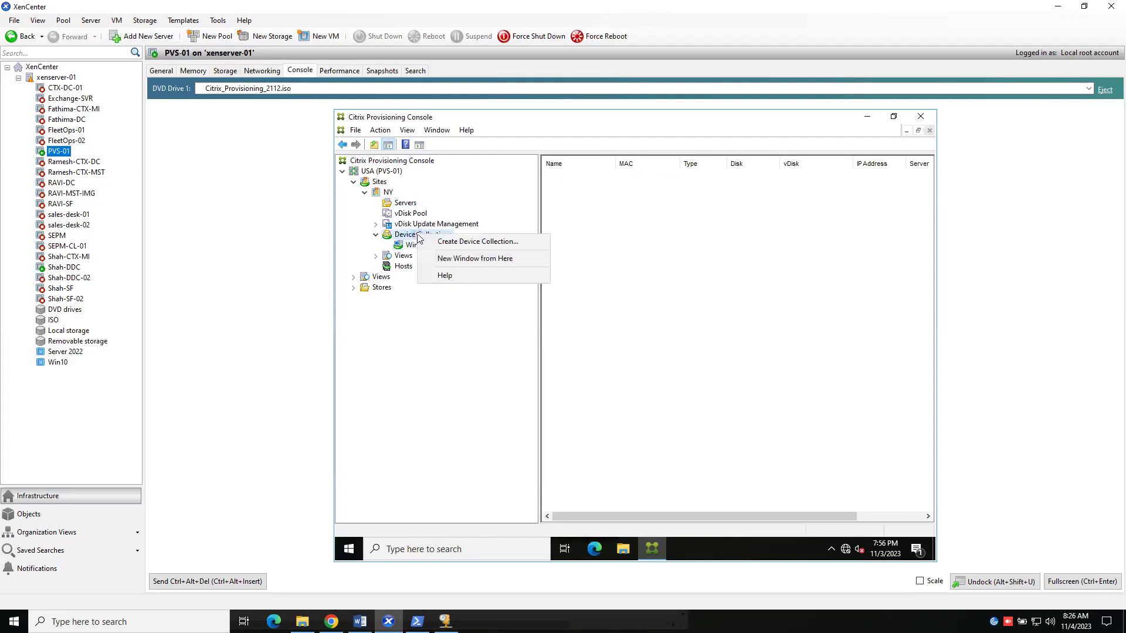
{"action": "left_click", "coordinate": [450, 242]}
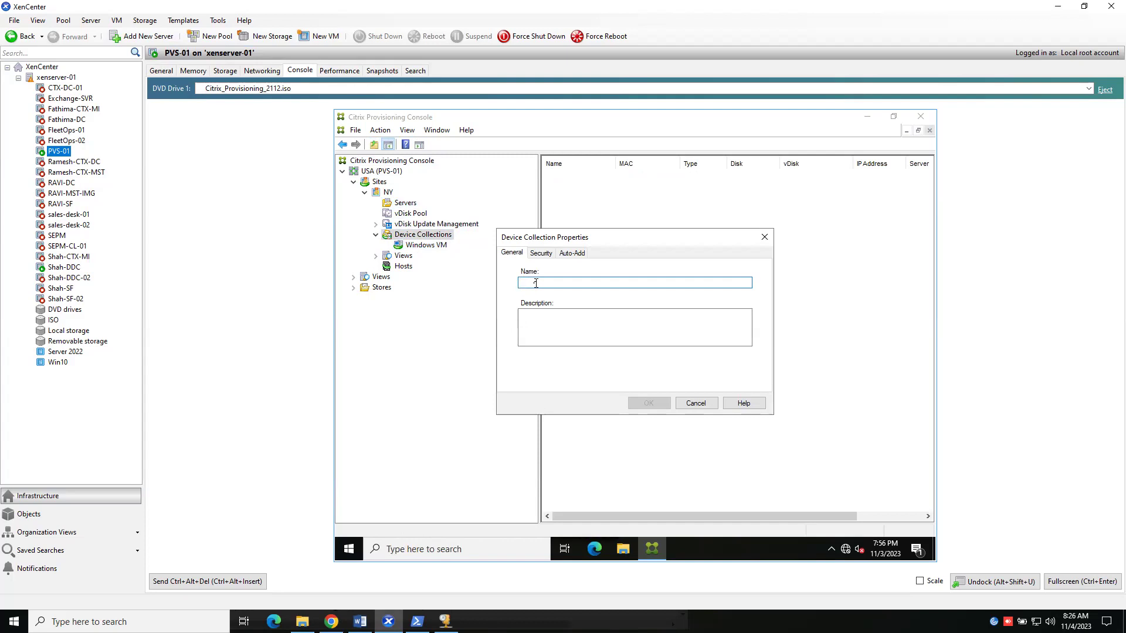
{"action": "type", "text": "S"}
{"action": "key", "text": "Caps_Lock"}
{"action": "type", "text": "ales"}
{"action": "type", "text": "Team"}
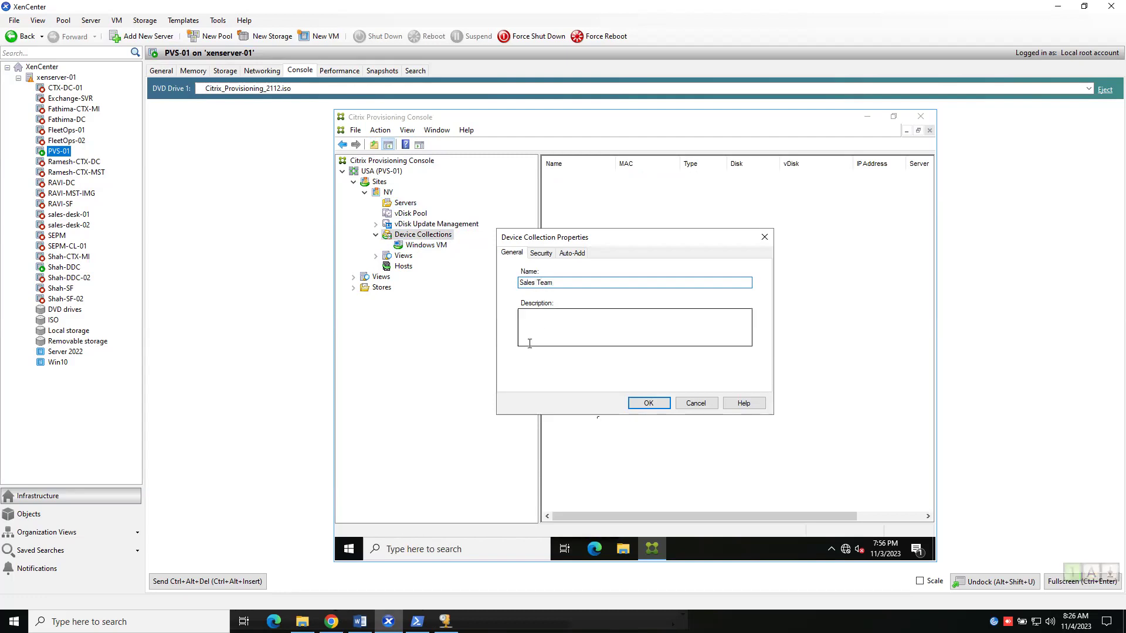
{"action": "left_click", "coordinate": [631, 406]}
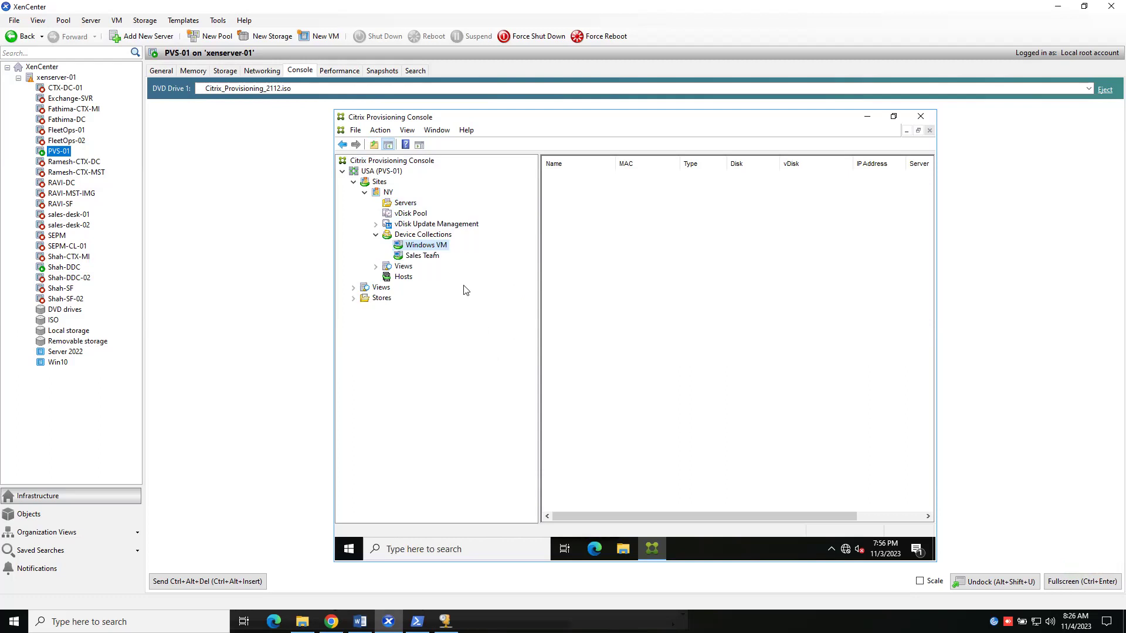
{"action": "left_click", "coordinate": [435, 257]}
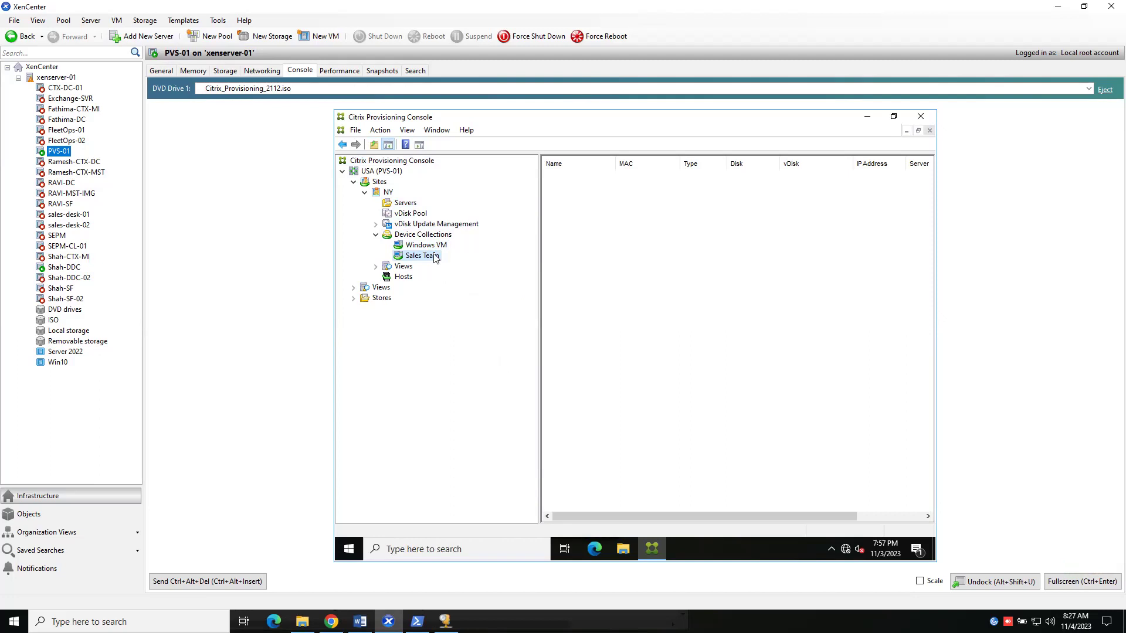
- Examine the NY site's hosts and the vDisk store's default path in its properties, leaving the settings as they are
{"action": "left_click", "coordinate": [403, 279]}
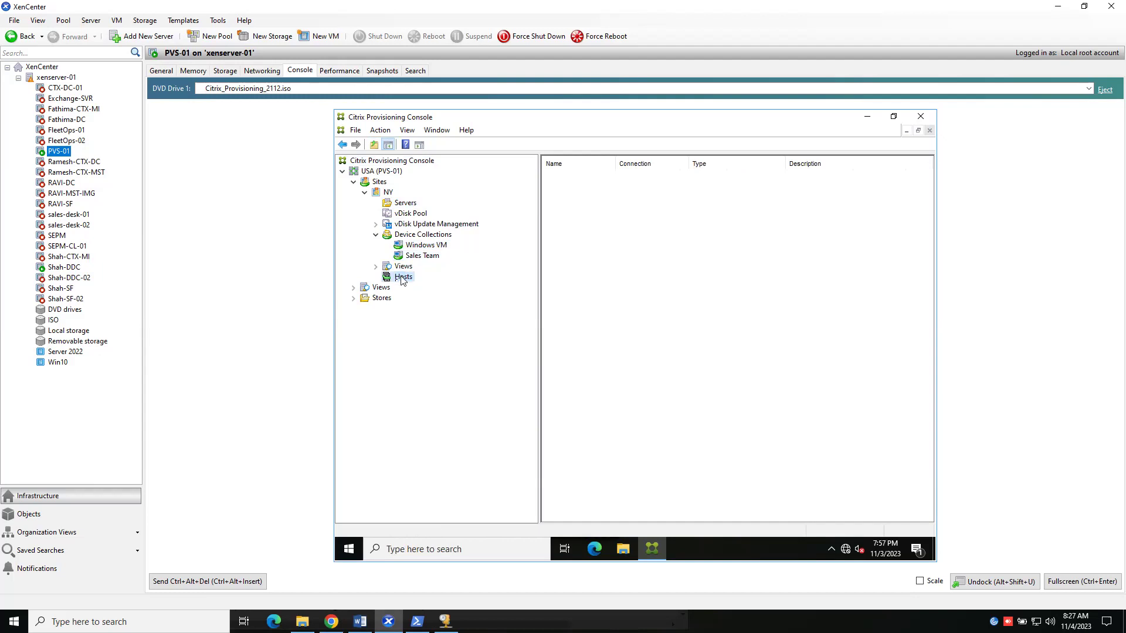
{"action": "left_click", "coordinate": [354, 299]}
{"action": "left_click", "coordinate": [391, 309]}
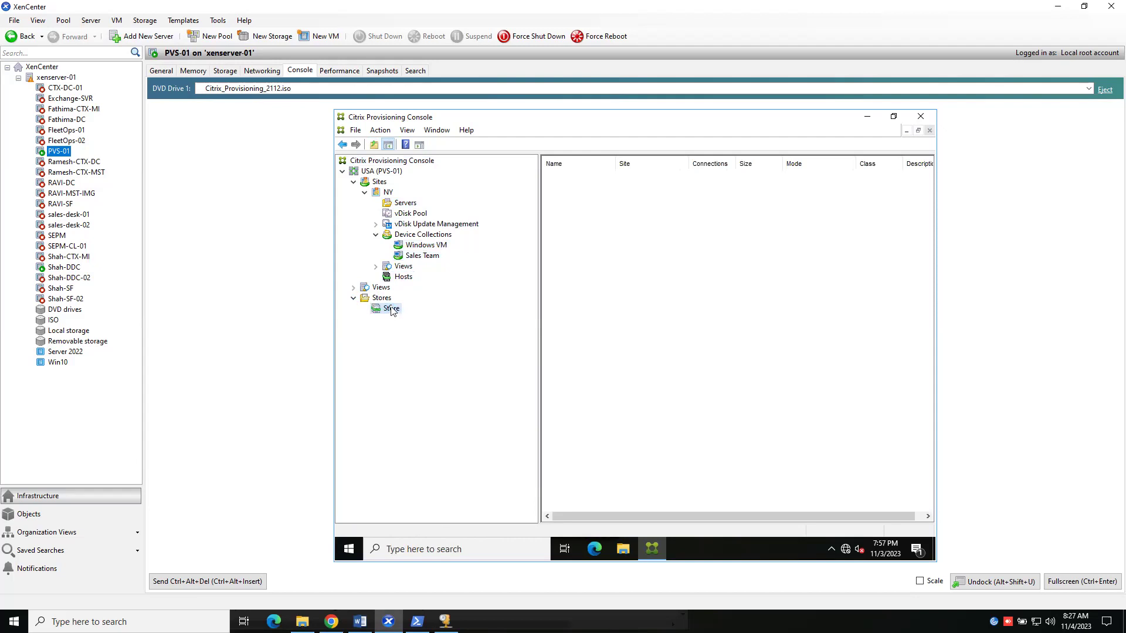
{"action": "right_click", "coordinate": [391, 311]}
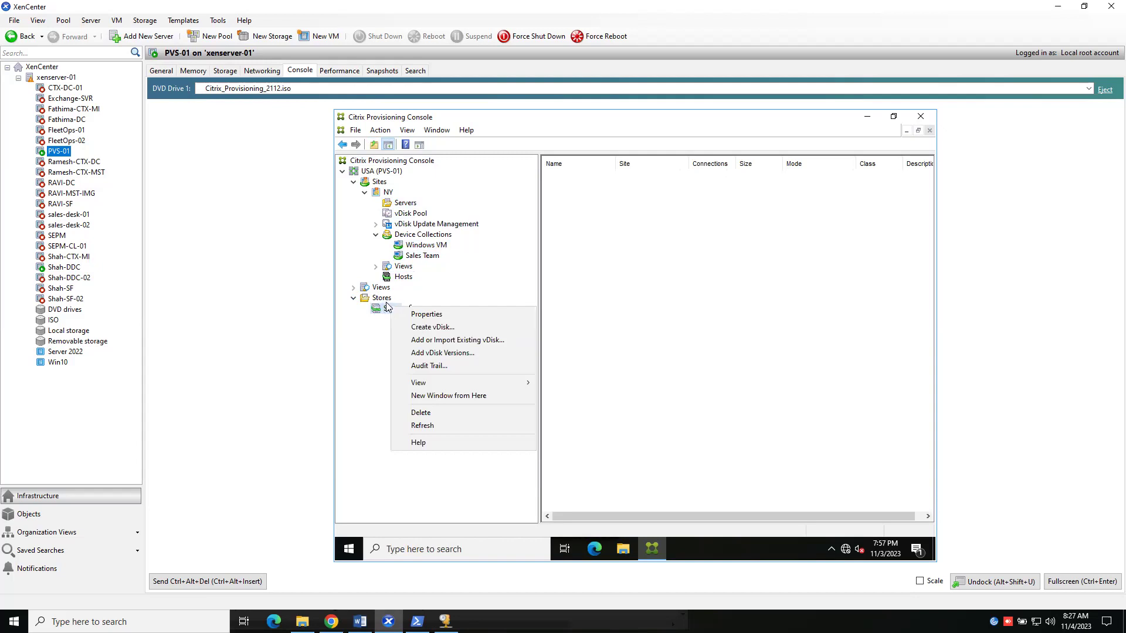
{"action": "left_click", "coordinate": [418, 314]}
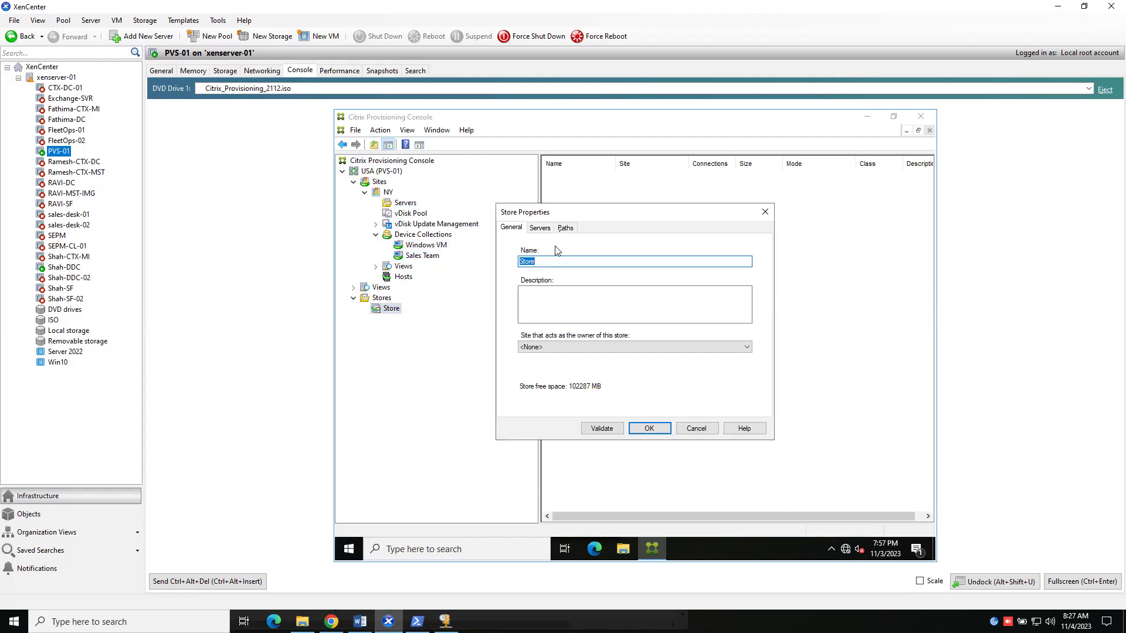
{"action": "left_click", "coordinate": [564, 229]}
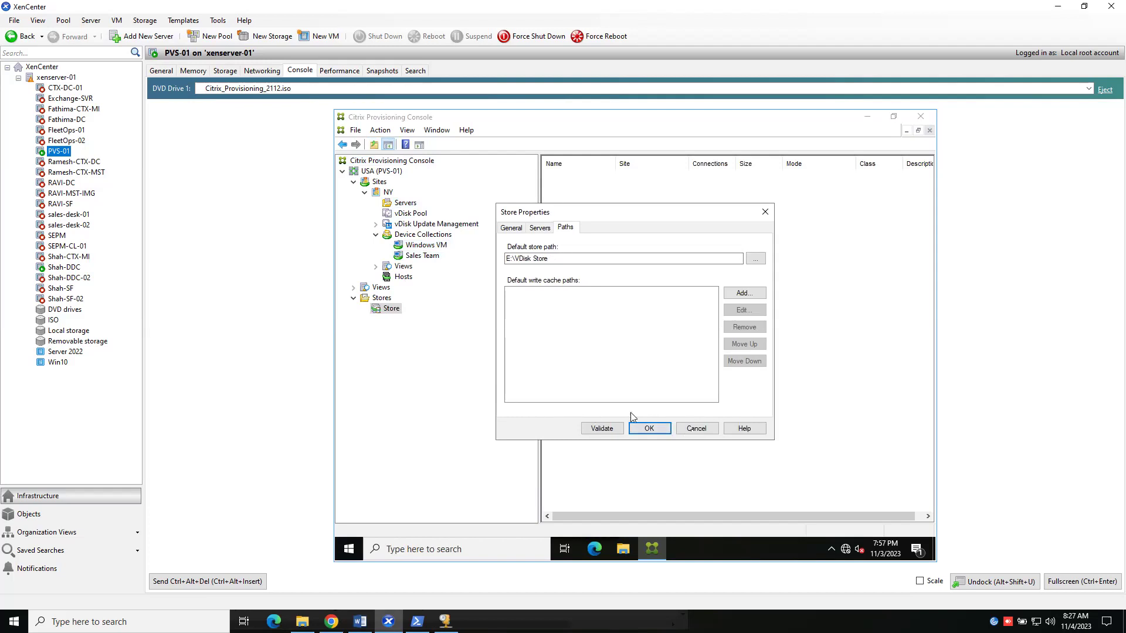
{"action": "left_click", "coordinate": [695, 430]}
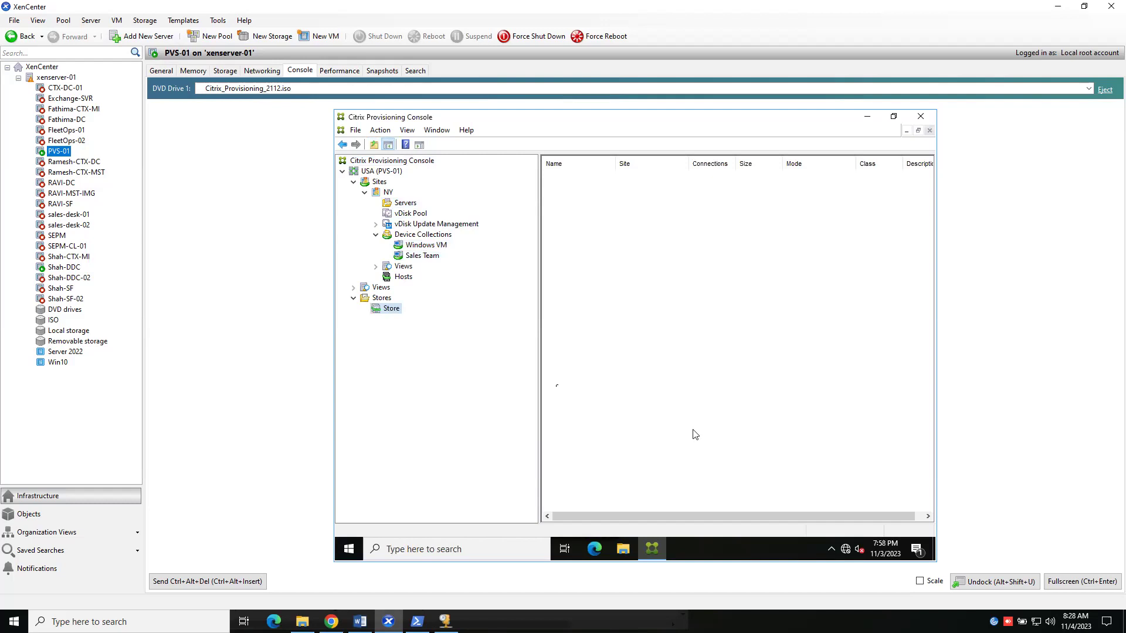